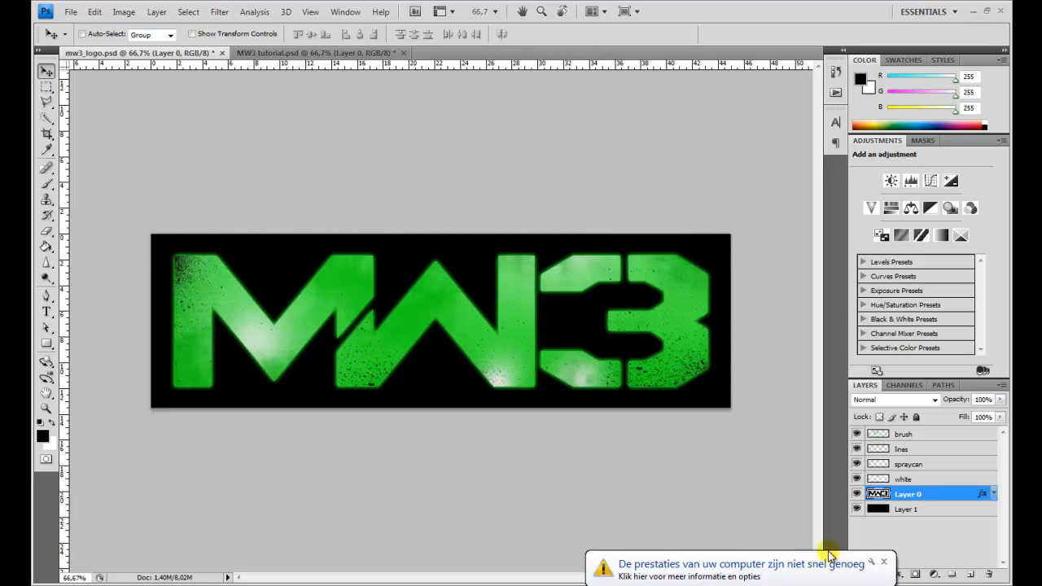
Switch to the MW3 tutorial.psd document and activate the Type tool.
left_click(884, 563)
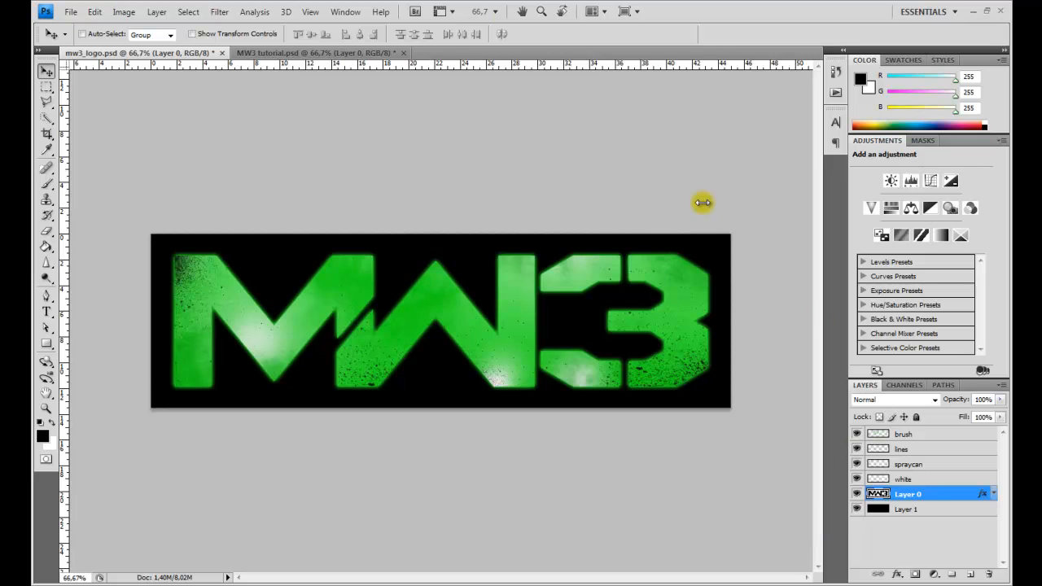
left_click(337, 53)
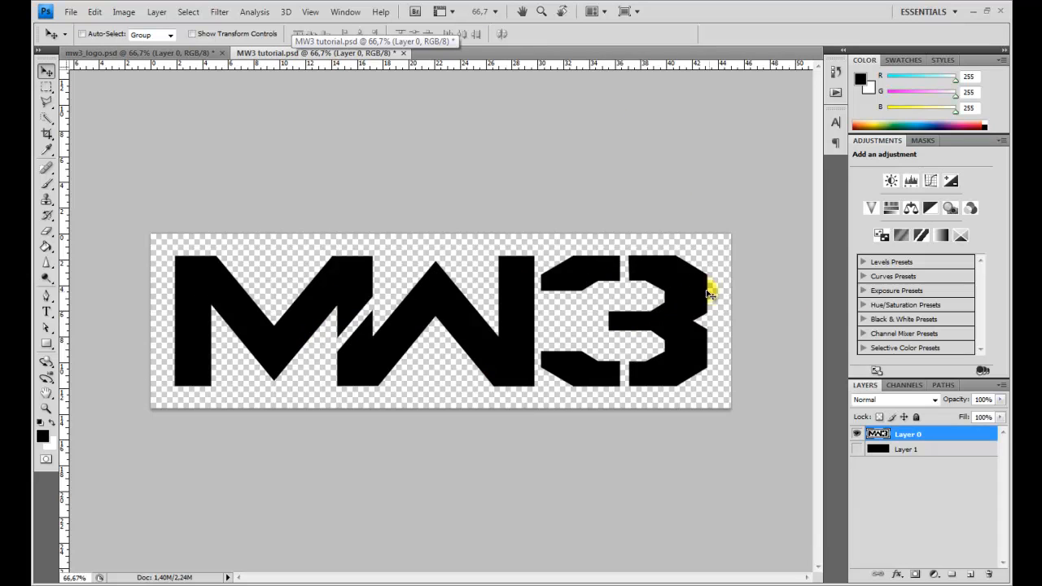
left_click(47, 311)
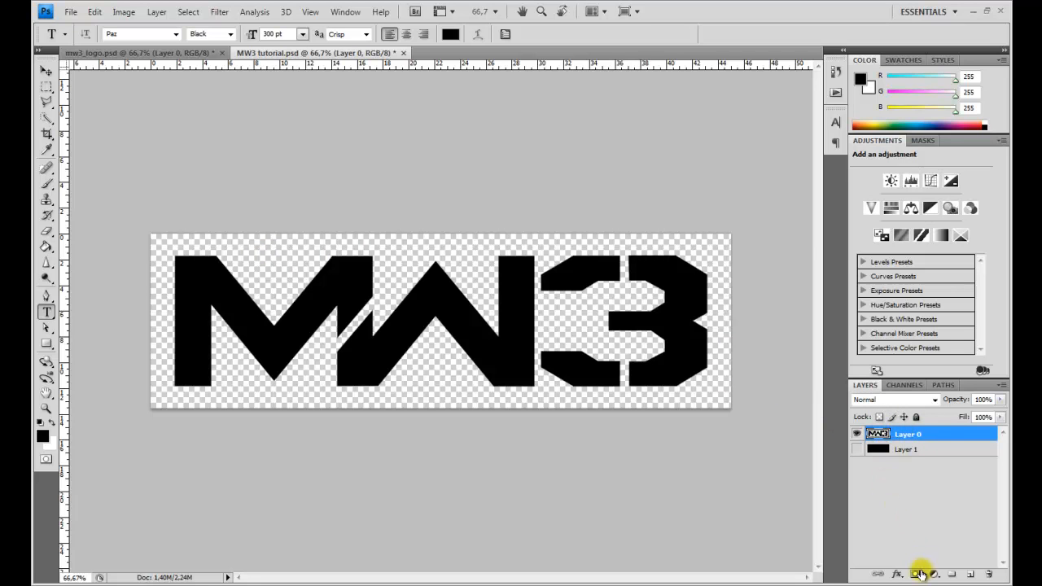
Add a Gradient Overlay style to Layer 0 and open its gradient for editing.
left_click(896, 576)
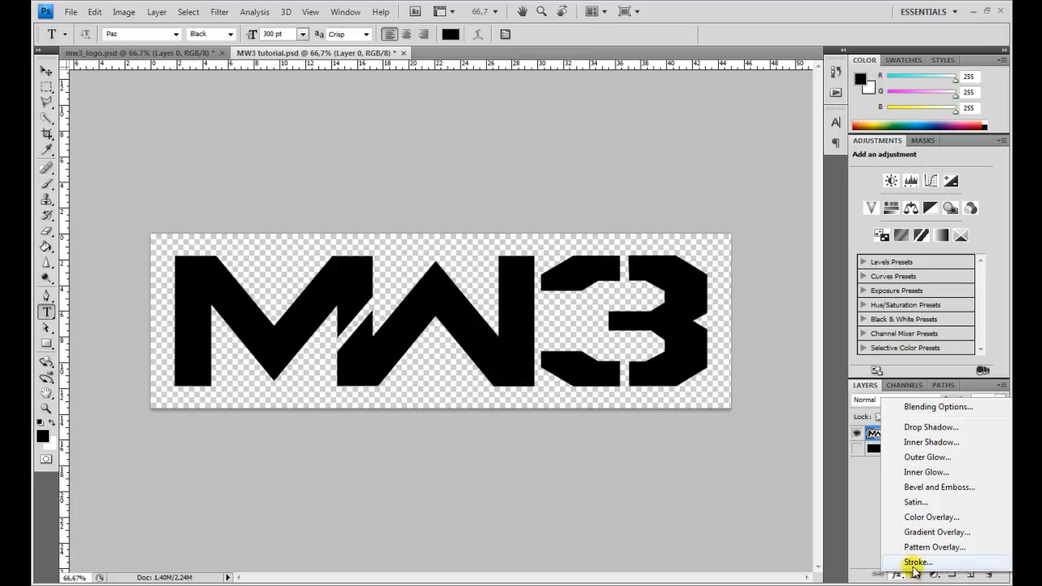
left_click(950, 532)
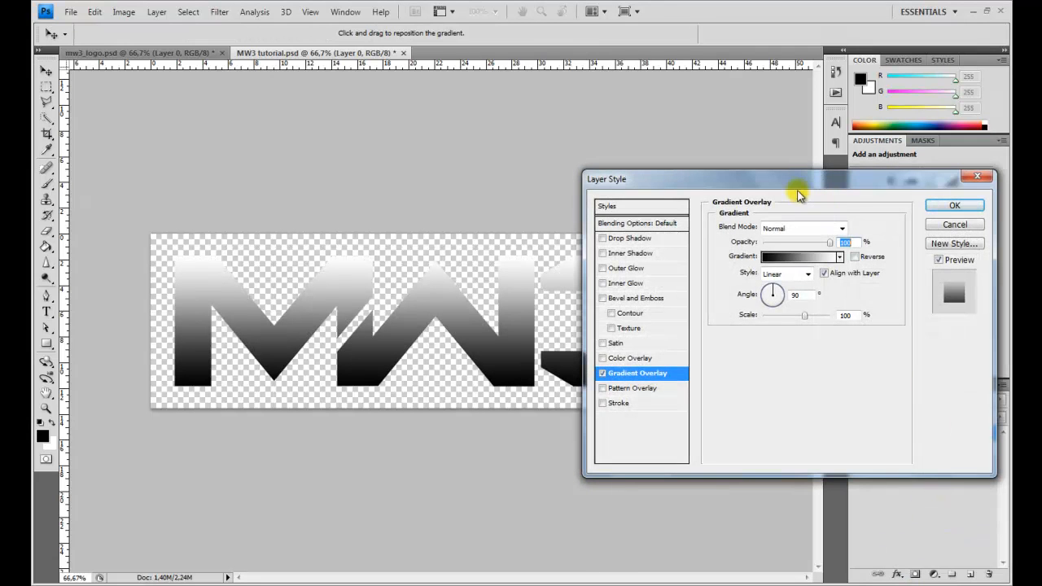
left_click_drag(789, 182, 751, 141)
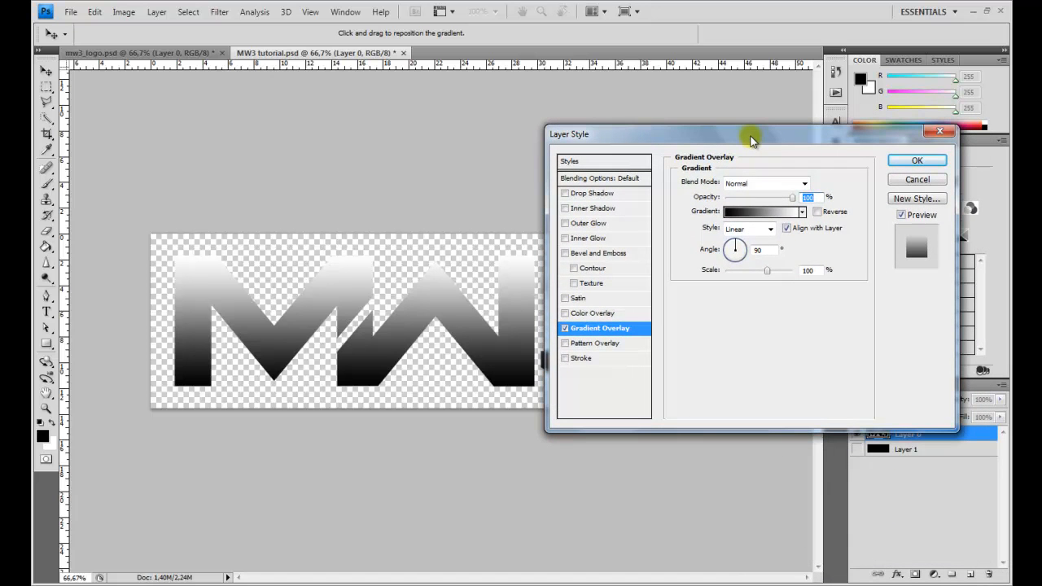
left_click(770, 213)
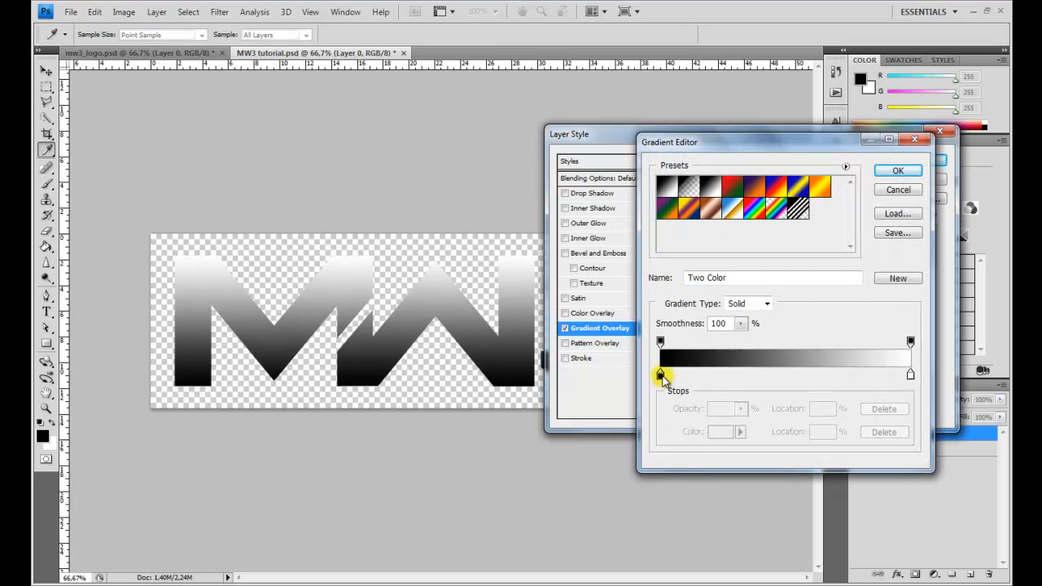
left_click_drag(775, 147, 748, 173)
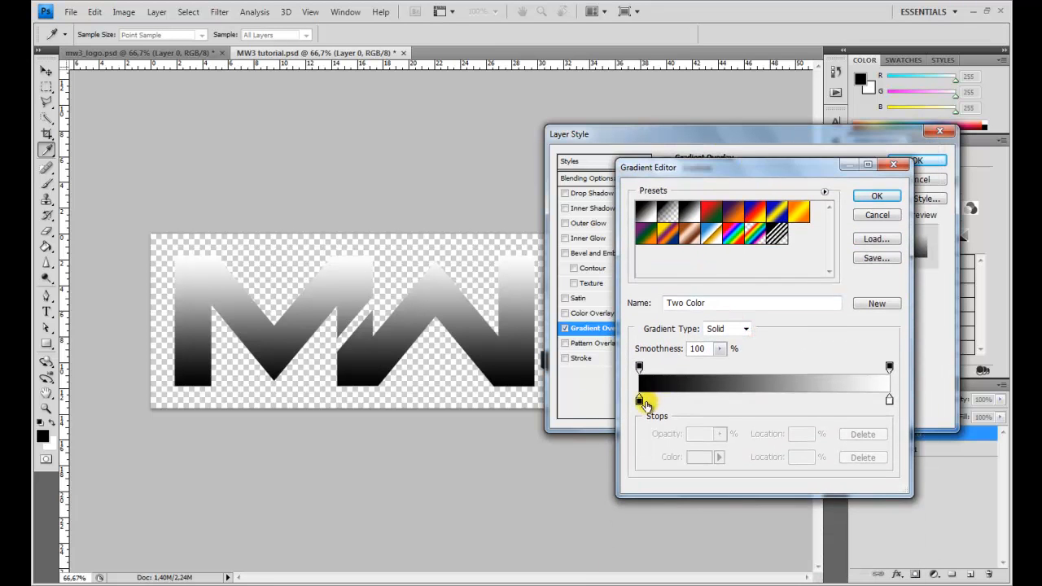
Set the gradient's starting colour stop to green #11cd03.
double_click(639, 402)
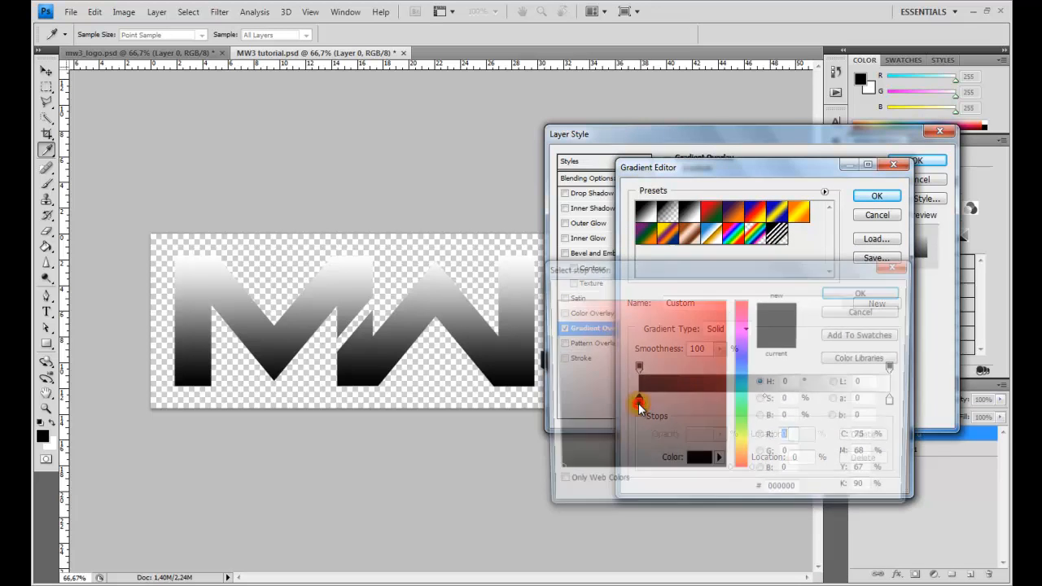
left_click(741, 419)
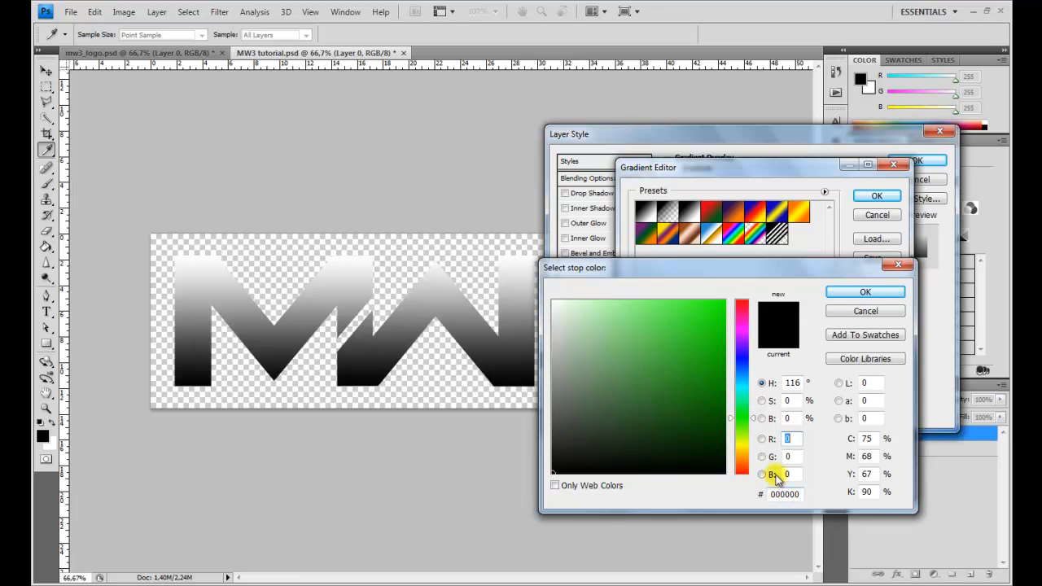
left_click(722, 359)
left_click(723, 341)
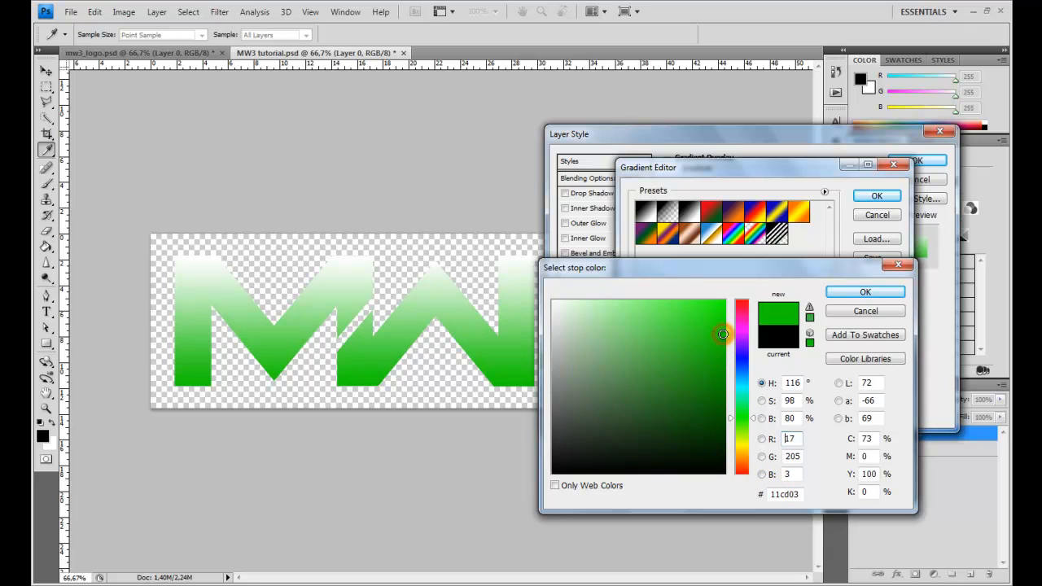
left_click(724, 337)
left_click(724, 334)
left_click(863, 291)
Set the gradient's end colour stop to light green #acfd99 and shift the colour midpoint to 62%.
left_click(889, 400)
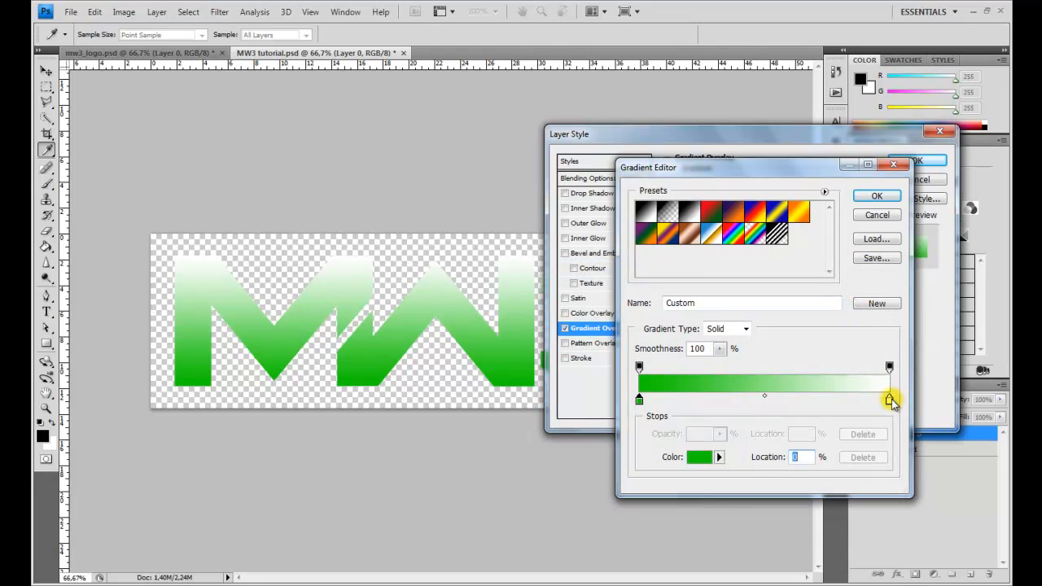
double_click(889, 401)
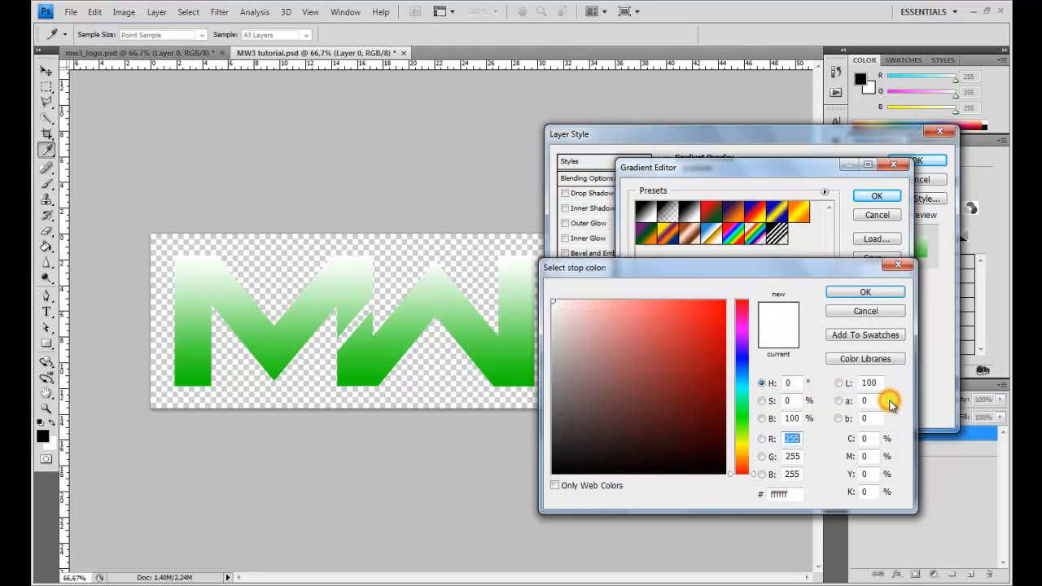
left_click(742, 423)
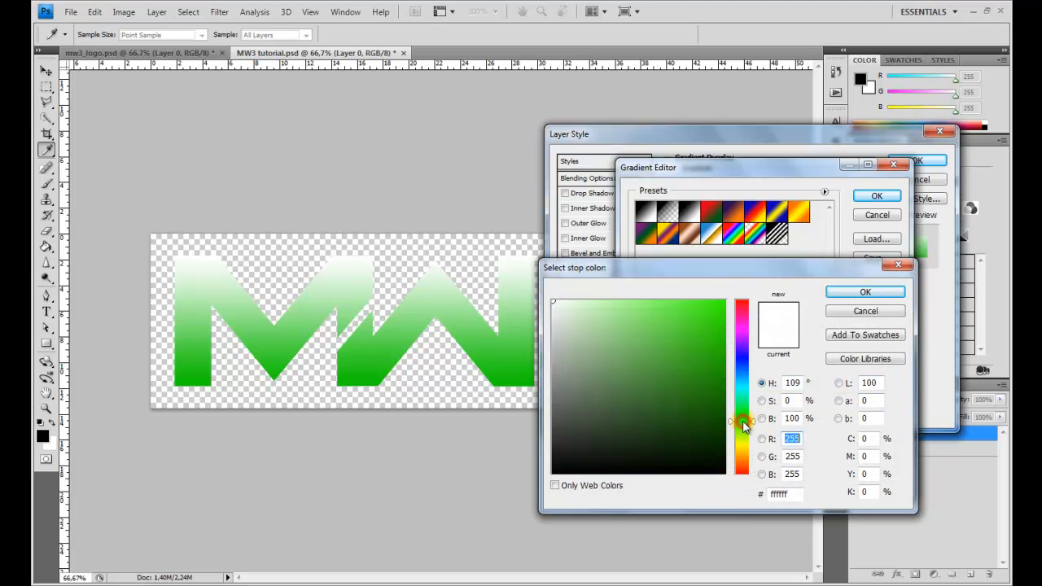
left_click(651, 303)
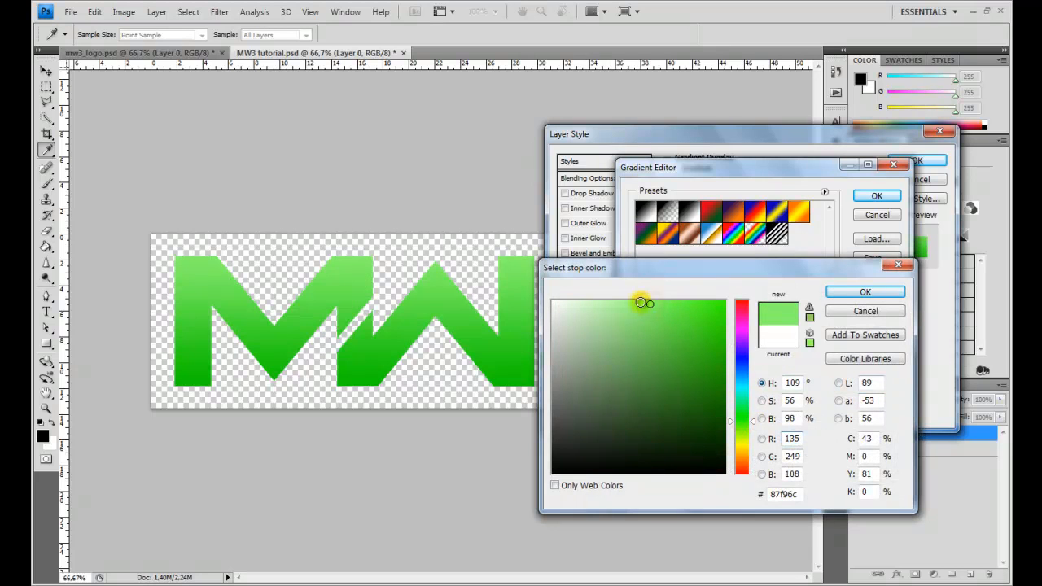
left_click(639, 302)
left_click(622, 302)
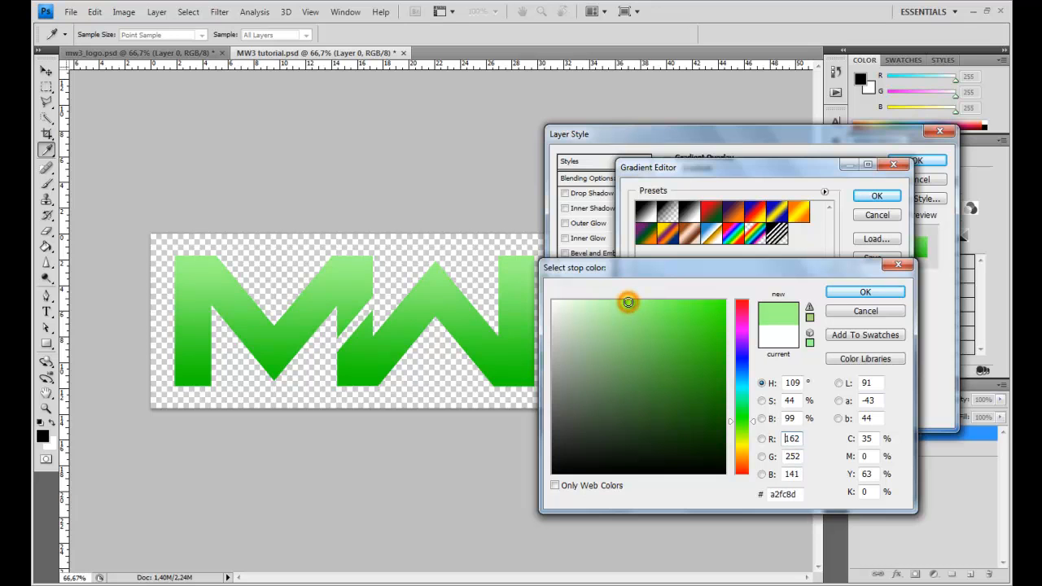
left_click(621, 302)
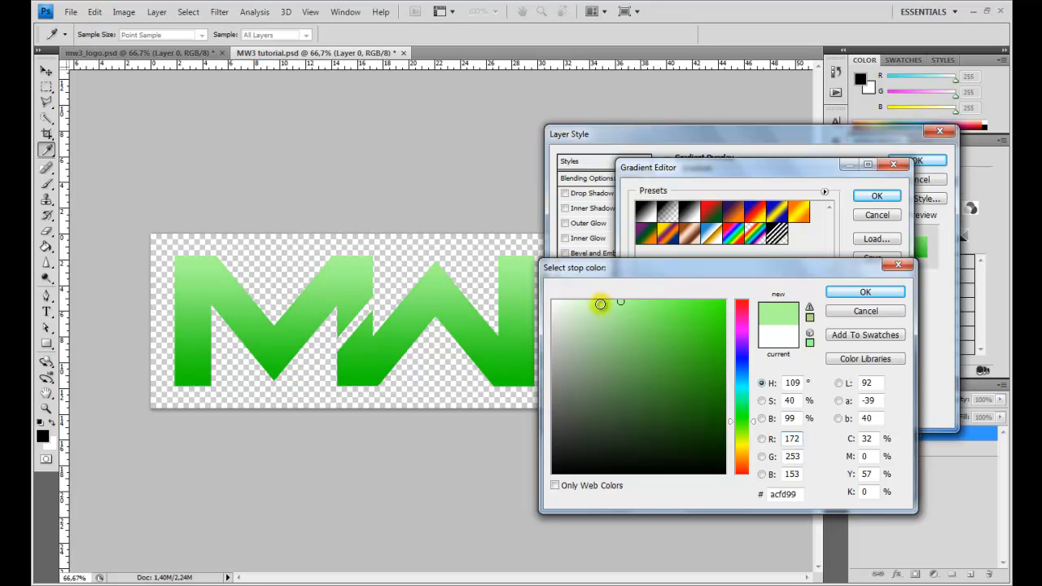
left_click(886, 297)
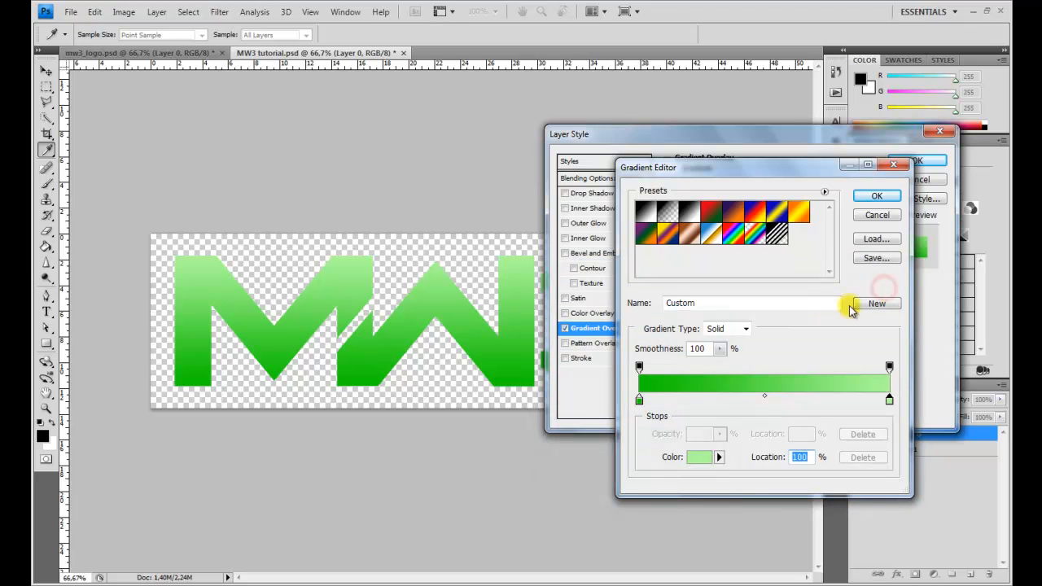
left_click_drag(766, 399, 797, 399)
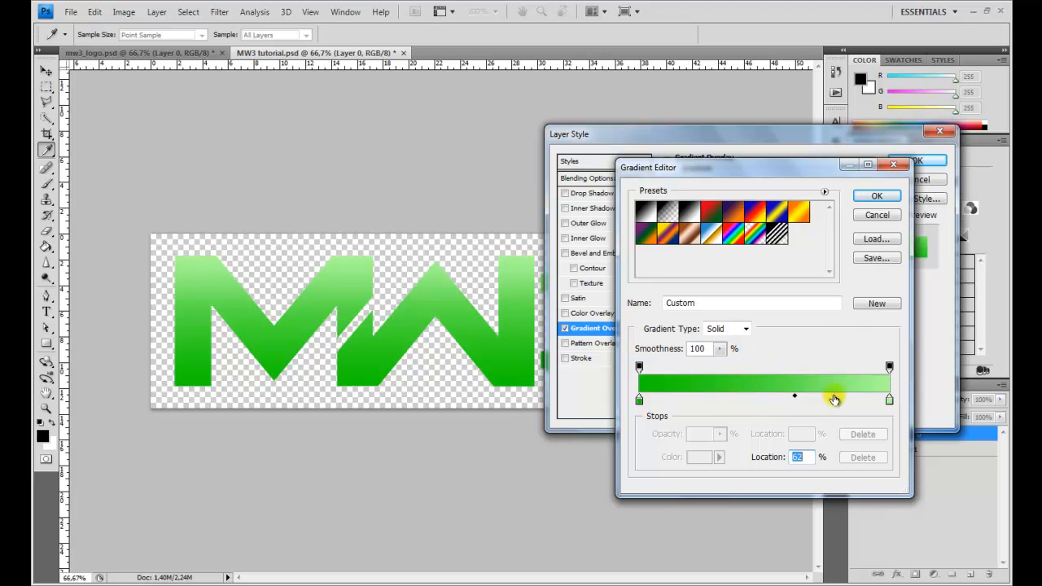
left_click(877, 197)
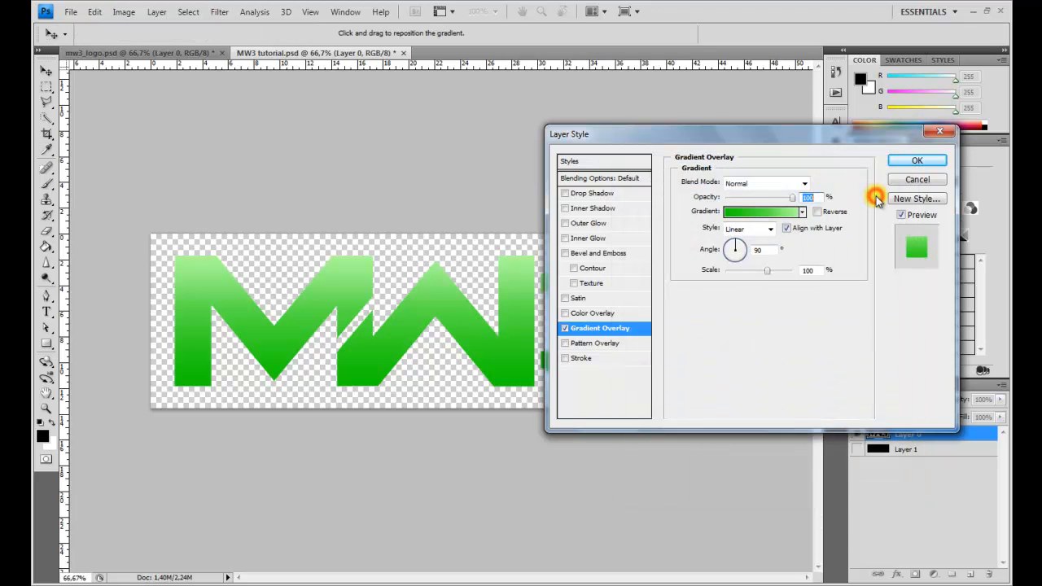
Try enabling Outer Glow for Layer 0 and cancel the layer style changes.
left_click_drag(782, 144, 857, 165)
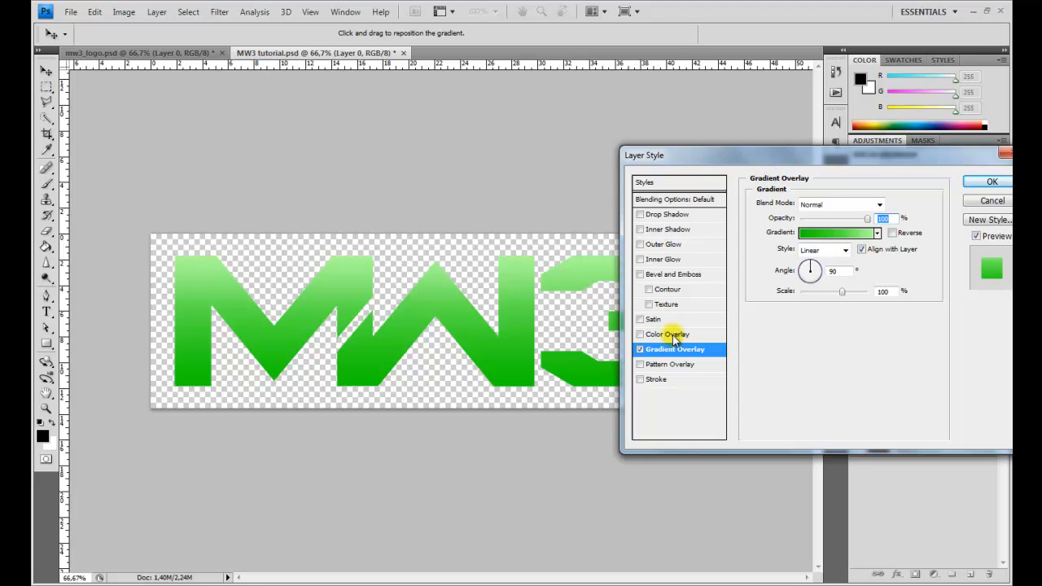
left_click(666, 244)
left_click_drag(879, 160, 650, 152)
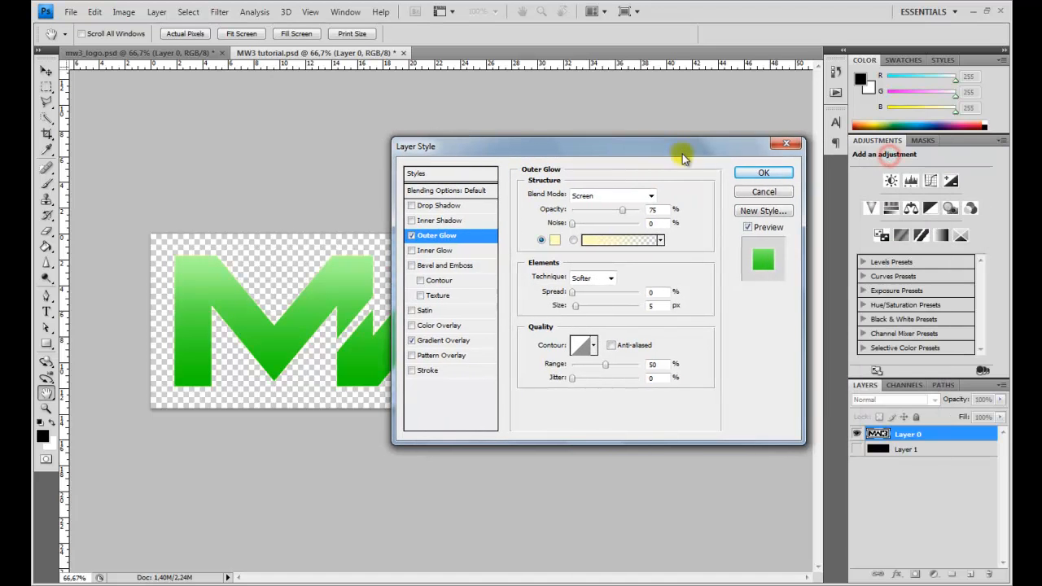
left_click(765, 192)
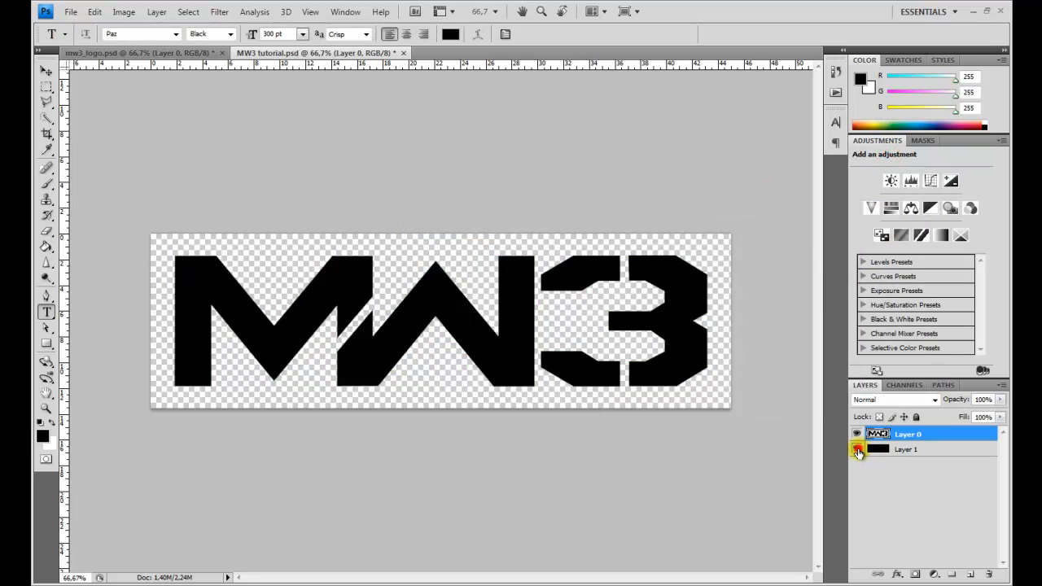
Make the black Layer 1 visible and add a Gradient Overlay style to Layer 0.
left_click(857, 450)
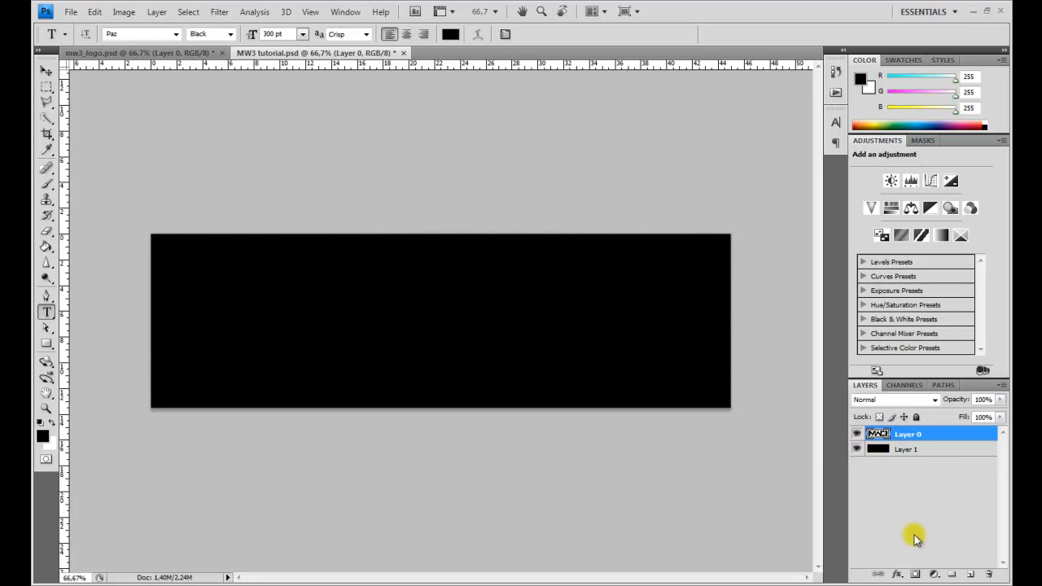
left_click(897, 574)
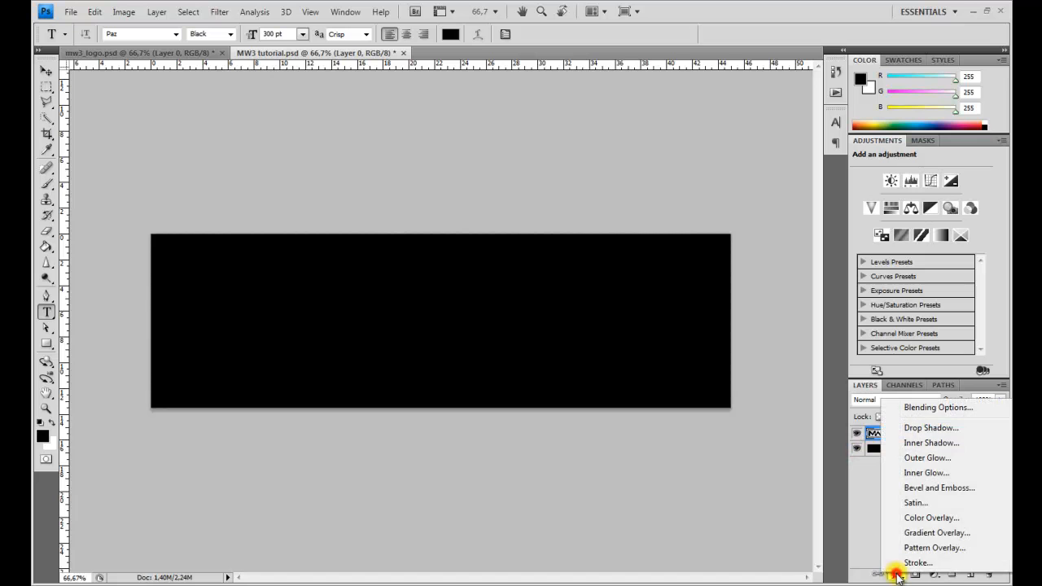
left_click(932, 532)
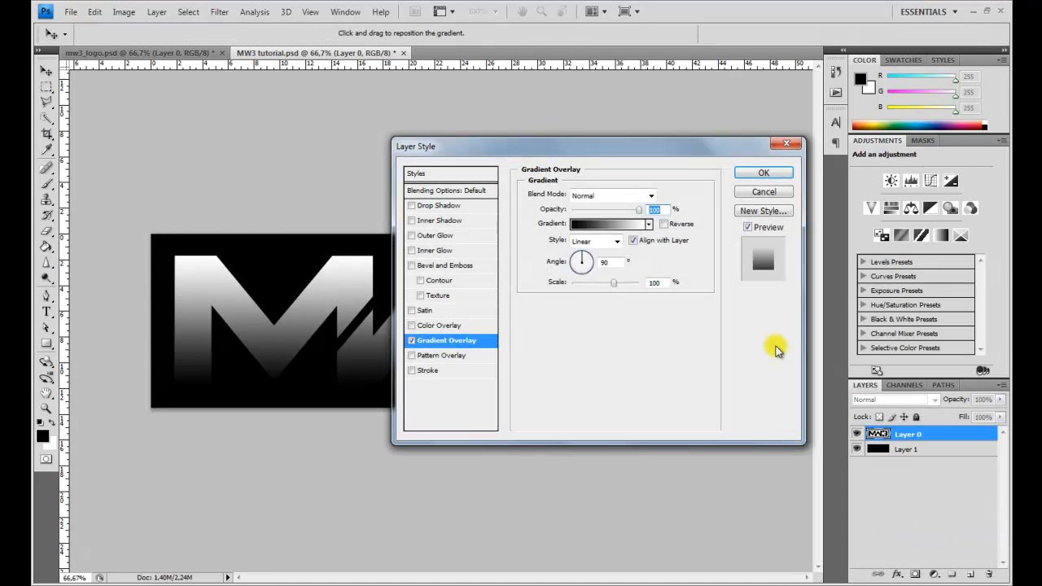
left_click(604, 231)
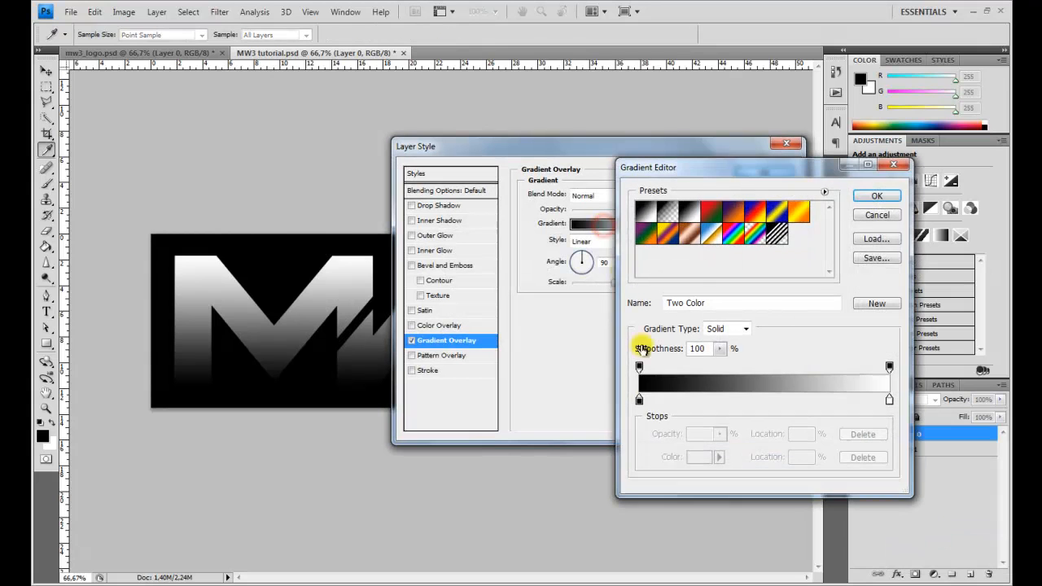
left_click(641, 400)
left_click(641, 401)
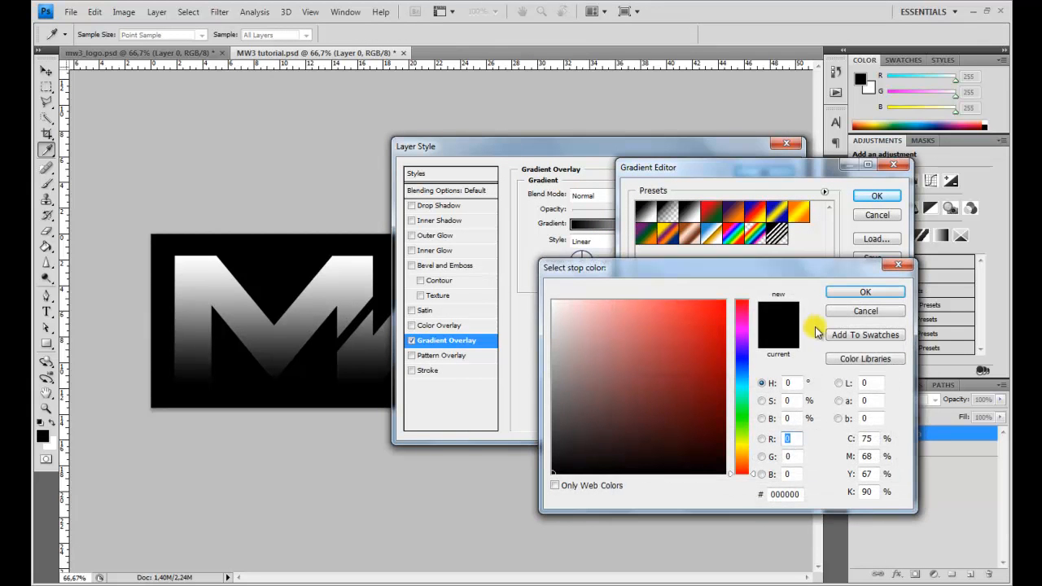
left_click(857, 312)
left_click(876, 214)
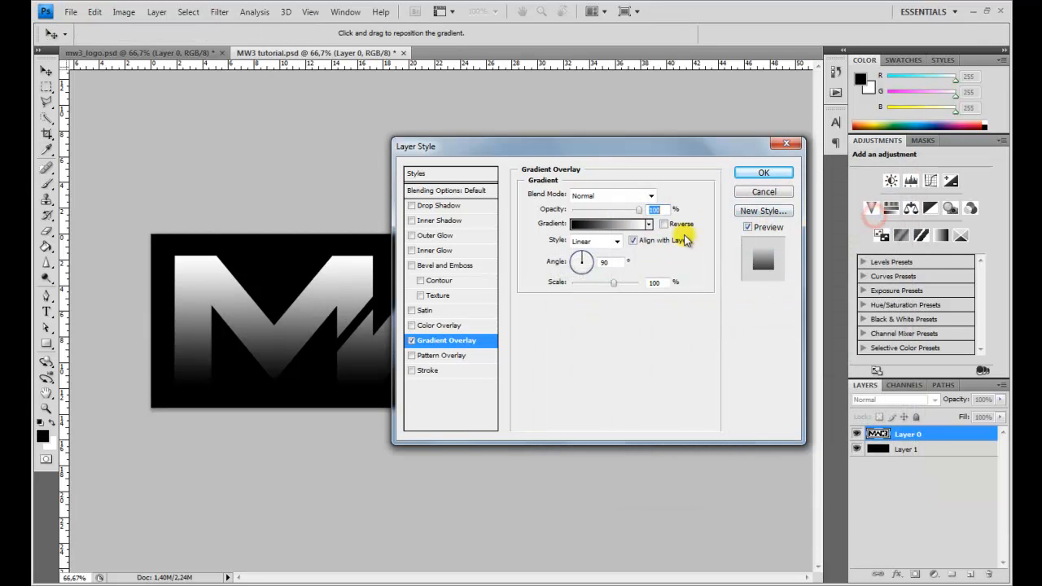
Edit the overlay gradient and set its starting colour stop to green #07d002.
left_click(588, 230)
left_click(641, 399)
left_click(641, 400)
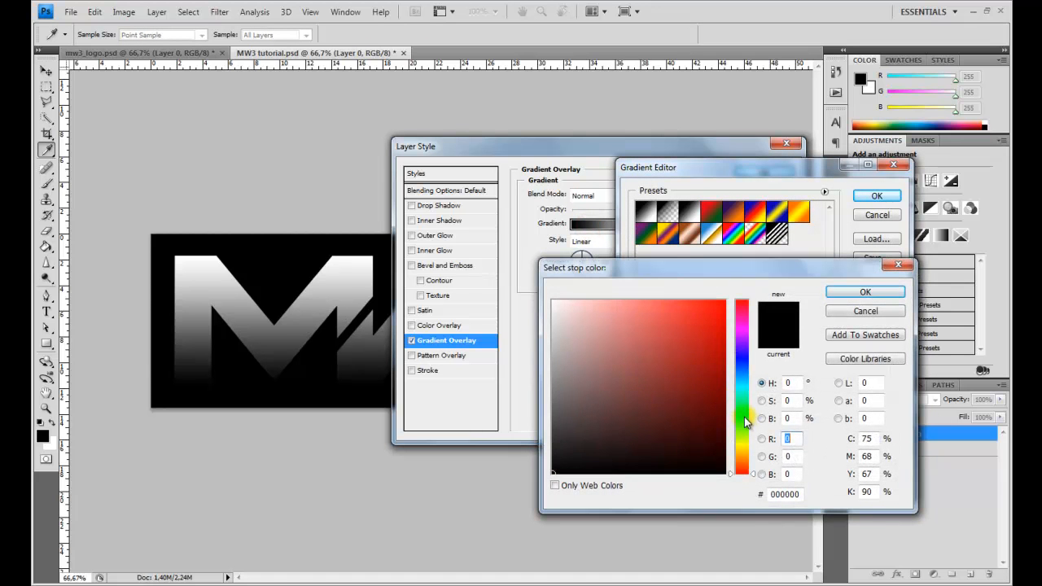
left_click(745, 416)
left_click_drag(721, 318, 723, 332)
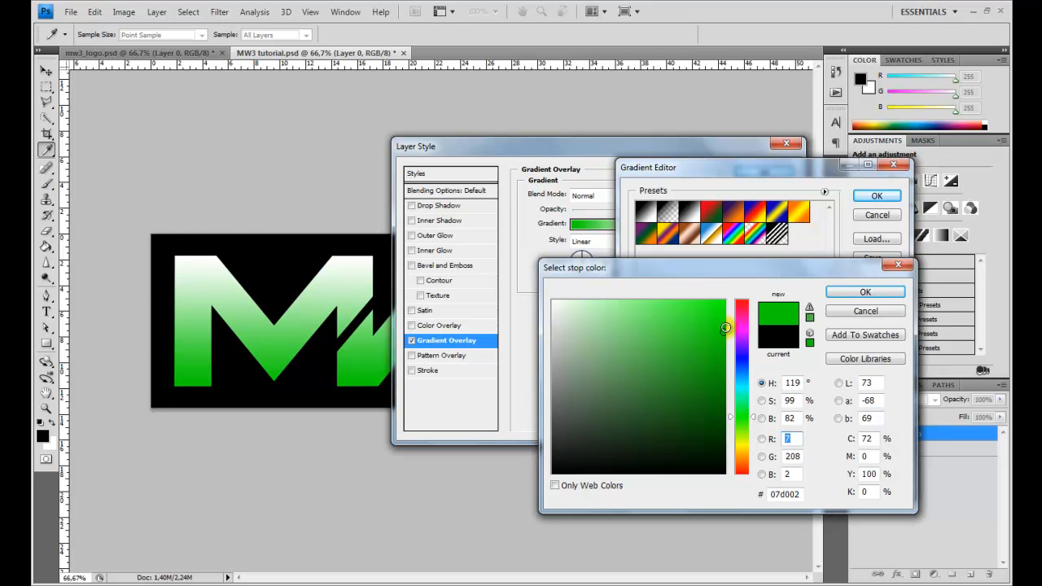
left_click(880, 291)
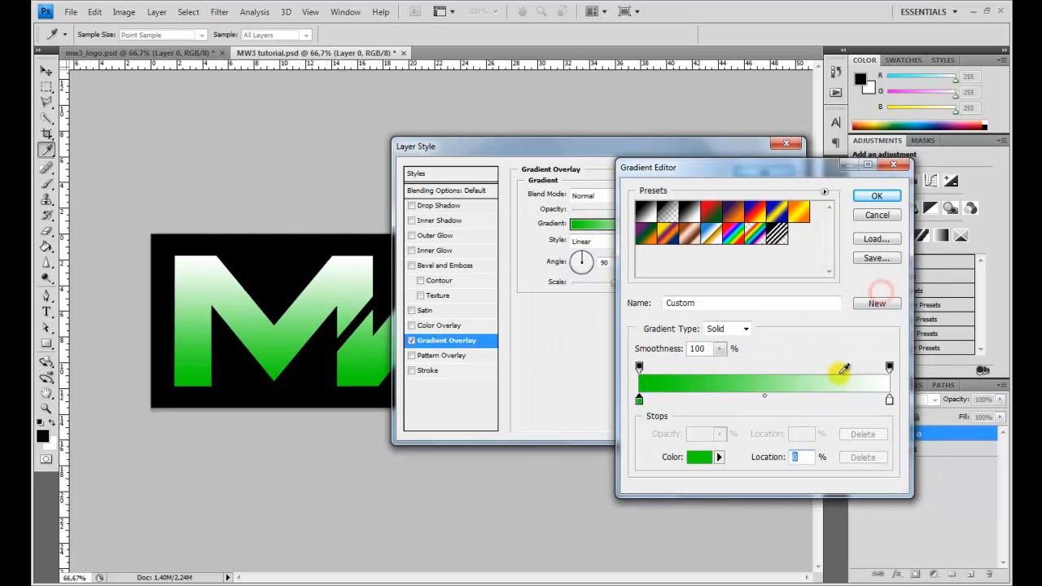
Set the overlay gradient's end colour stop to light green #9bfea5.
left_click(890, 401)
double_click(890, 401)
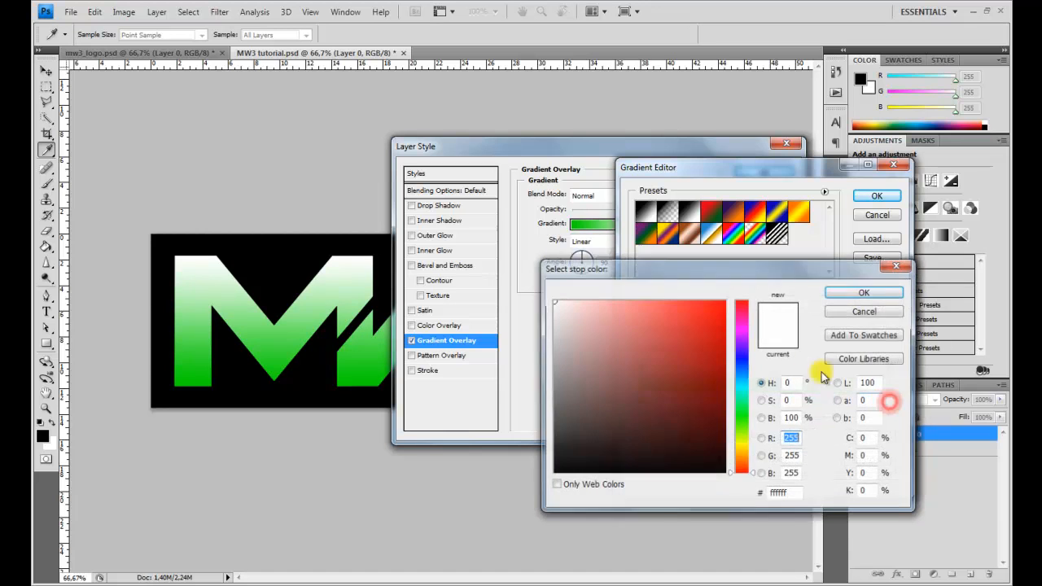
left_click(743, 413)
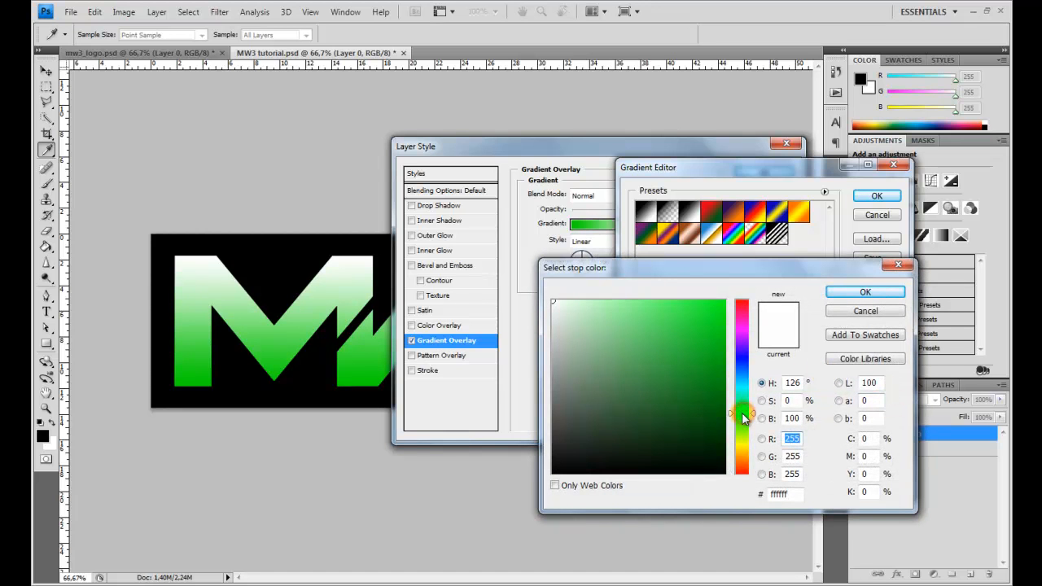
left_click(612, 302)
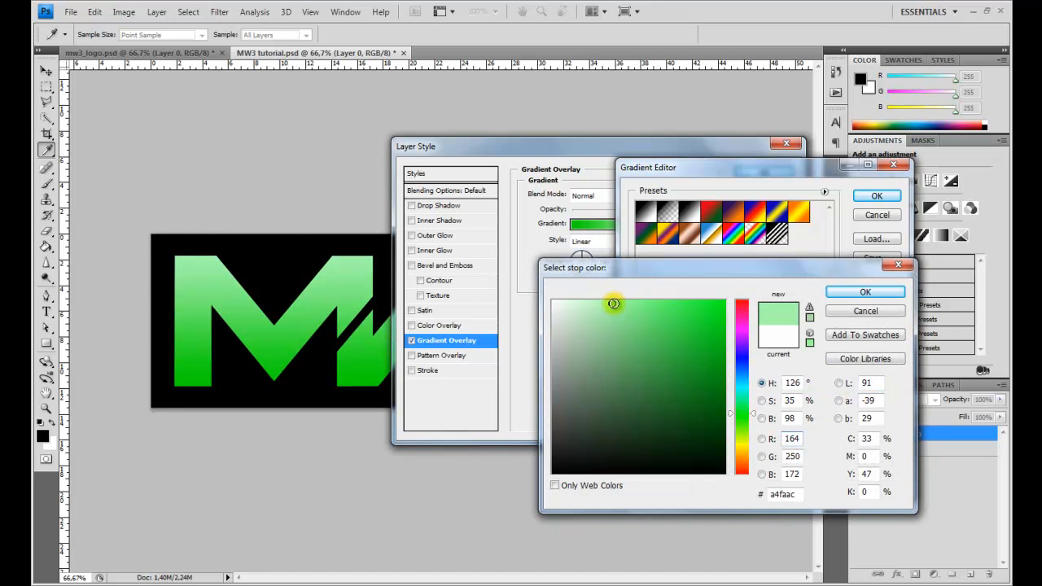
left_click(620, 301)
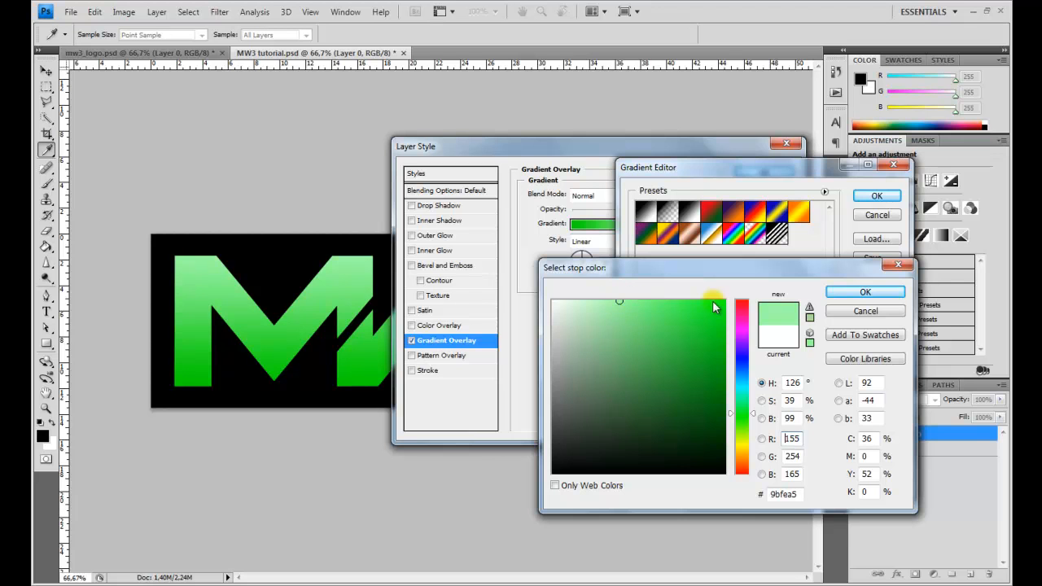
left_click(841, 292)
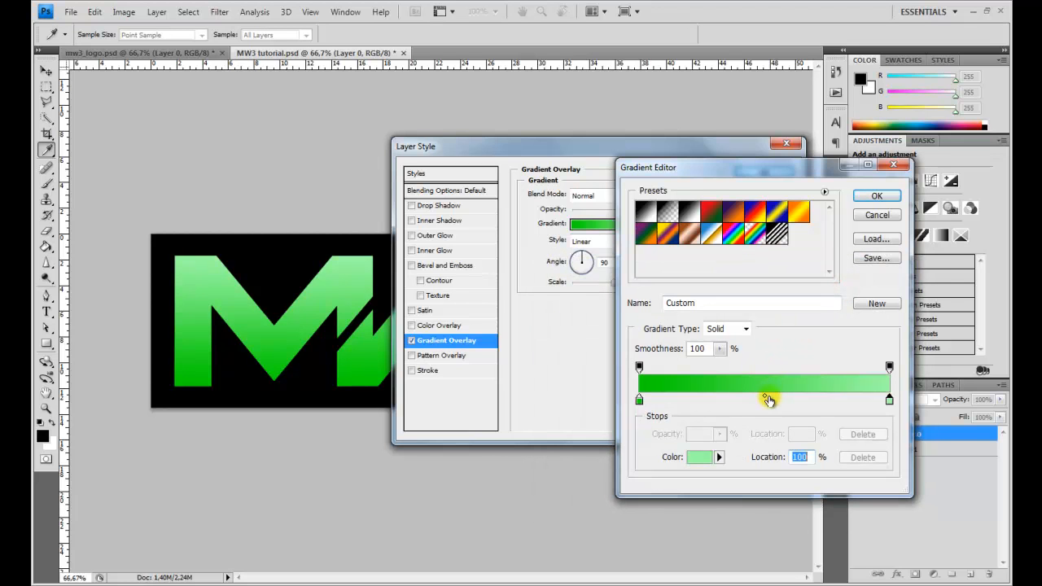
Shift the gradient's colour midpoint towards the light green end and apply the Gradient Overlay to Layer 0.
left_click_drag(766, 399, 801, 401)
left_click(875, 197)
left_click(766, 174)
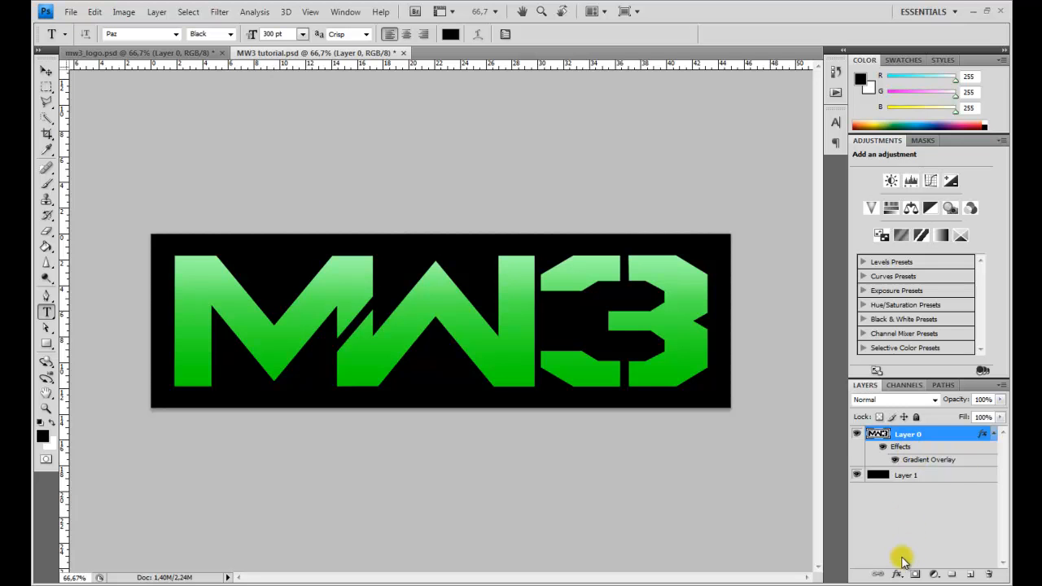
Reopen Layer 0's layer style and enable Outer Glow, keeping the logo in view while its settings are shown.
double_click(905, 448)
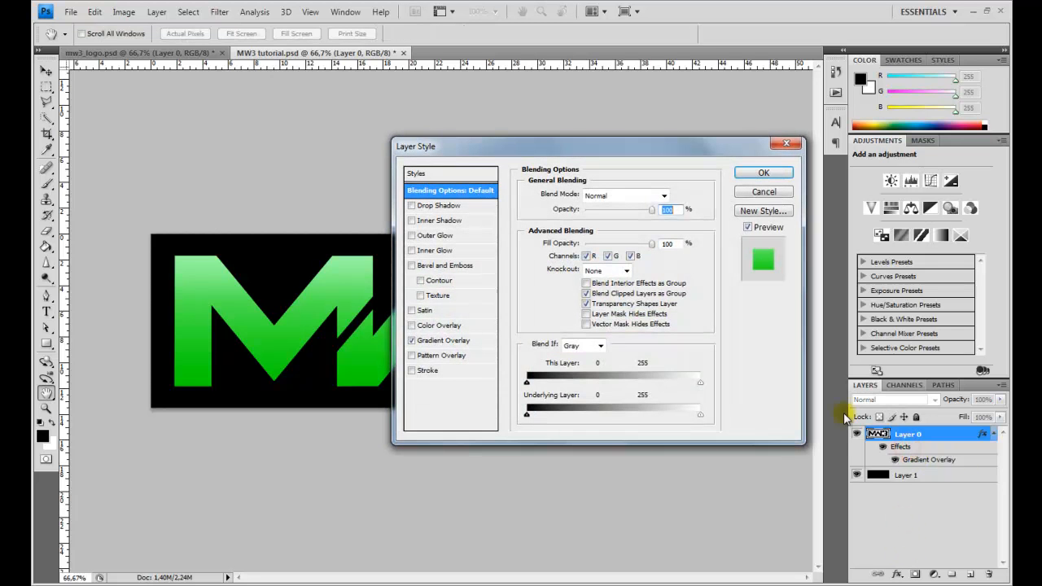
left_click(412, 236)
left_click_drag(481, 153, 659, 153)
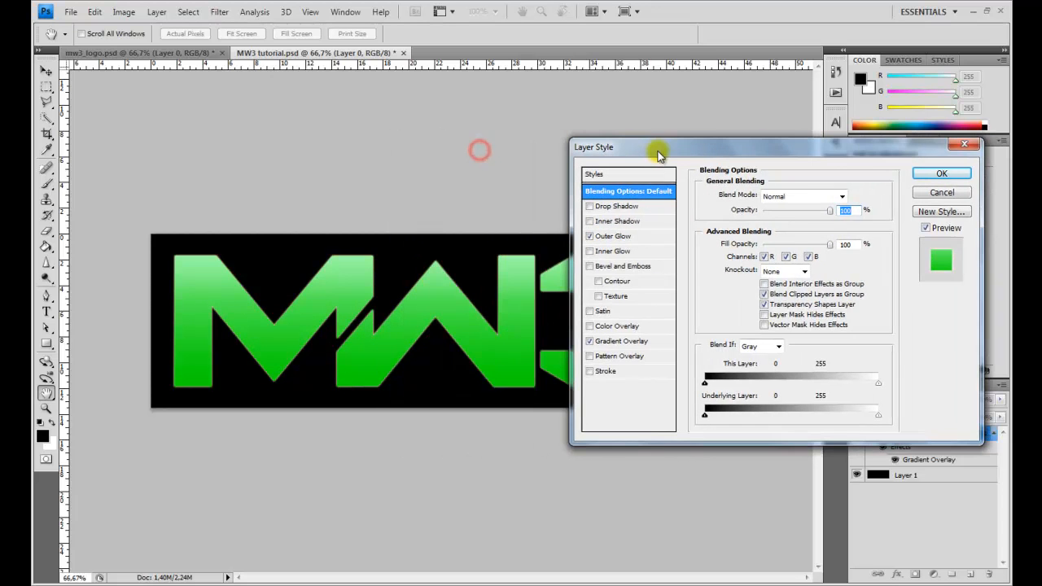
left_click(617, 238)
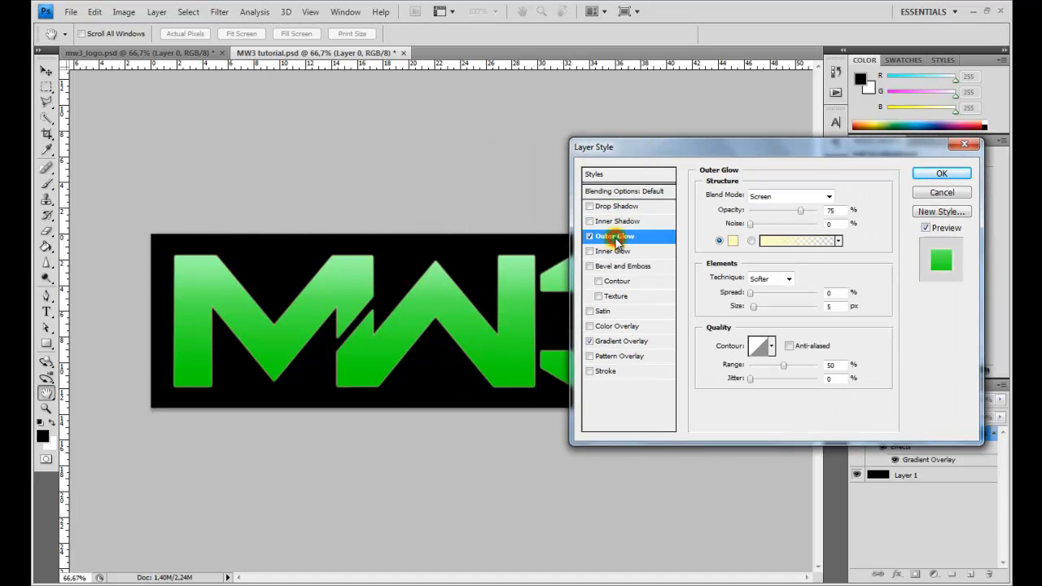
Set the Outer Glow colour to light green #8cfa73.
left_click(733, 242)
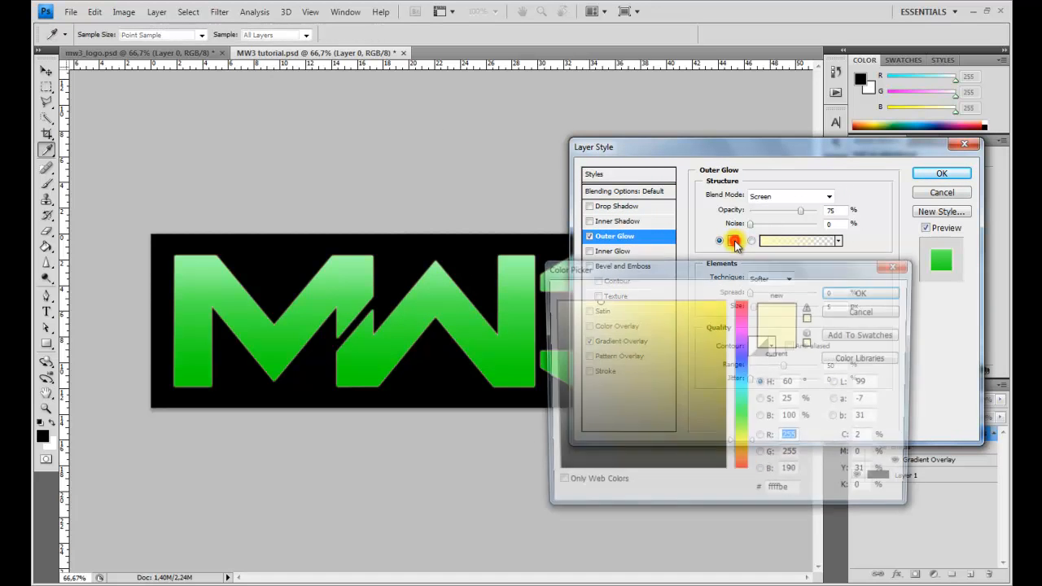
left_click(741, 421)
left_click_drag(710, 271, 737, 266)
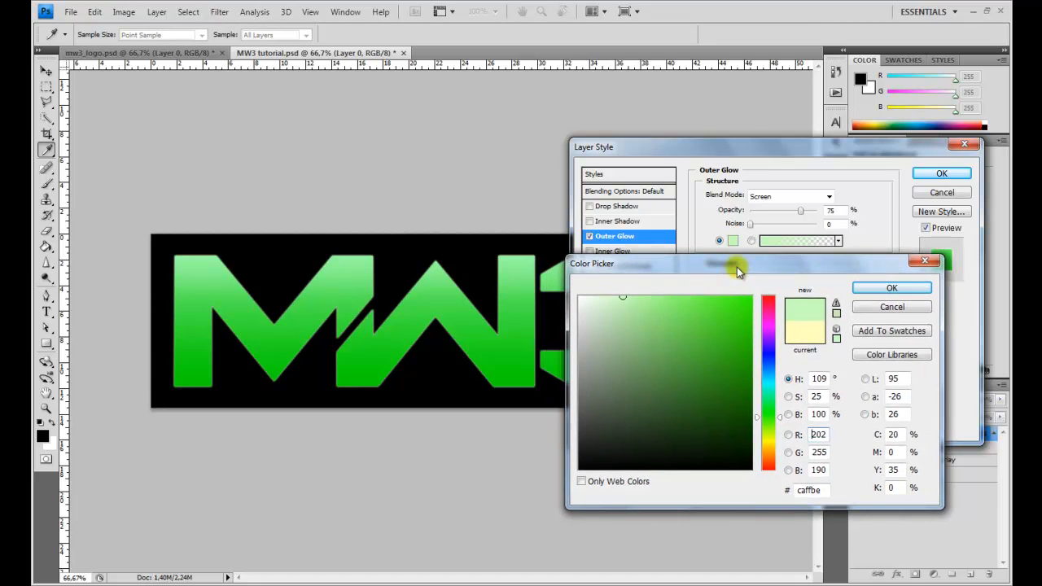
left_click(644, 299)
left_click(657, 299)
left_click(674, 299)
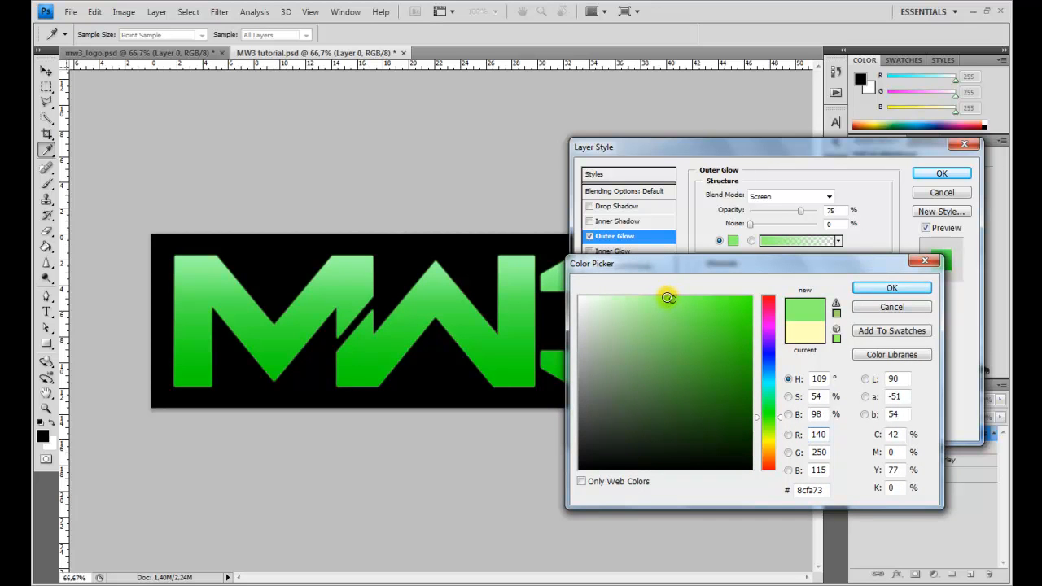
left_click(900, 289)
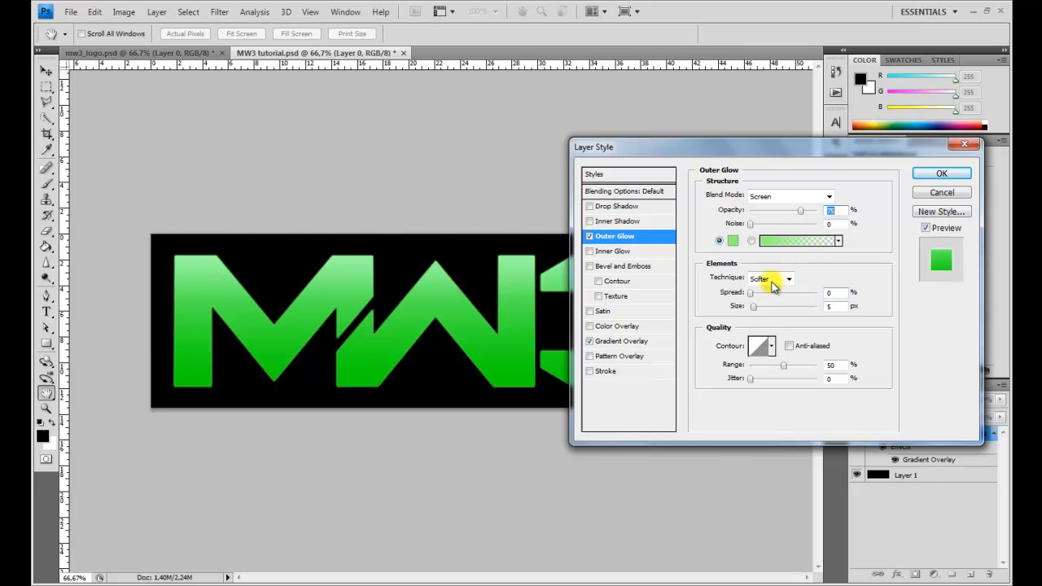
Set the Outer Glow spread to 4% and size to 13 px, add slight noise, and apply the layer style.
left_click_drag(754, 308, 760, 309)
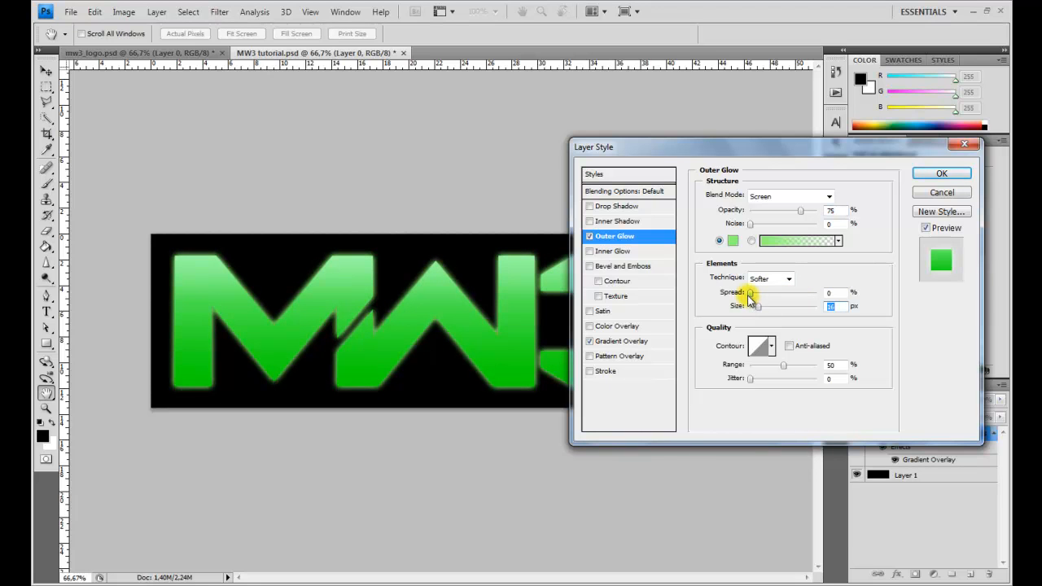
left_click_drag(753, 295, 755, 296)
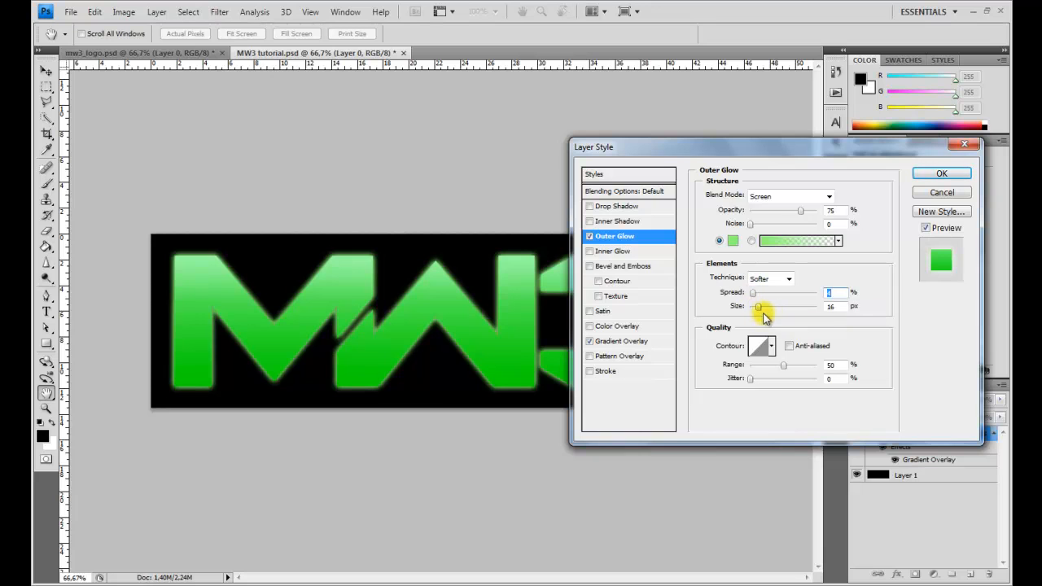
left_click_drag(758, 307, 759, 310)
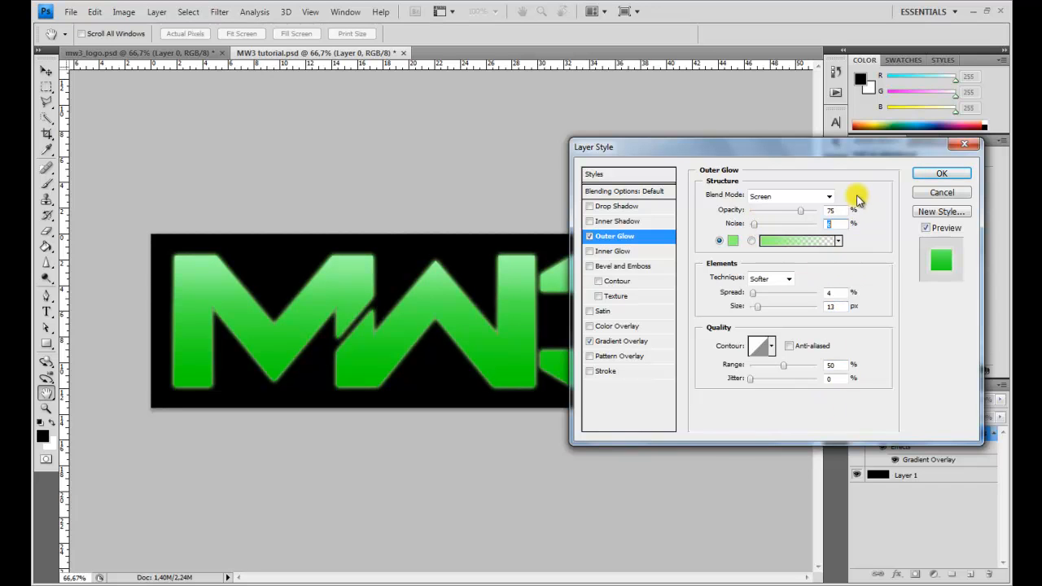
left_click(942, 174)
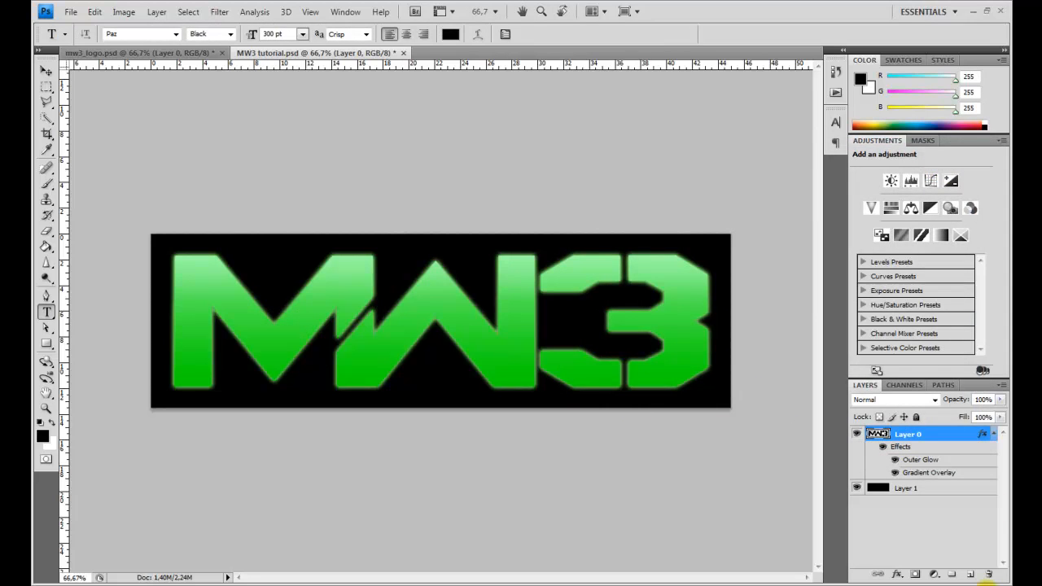
Add an empty layer above Layer 0, and create a new 4 x 4 pixel RGB document with a white background.
left_click(972, 576)
left_click(911, 440)
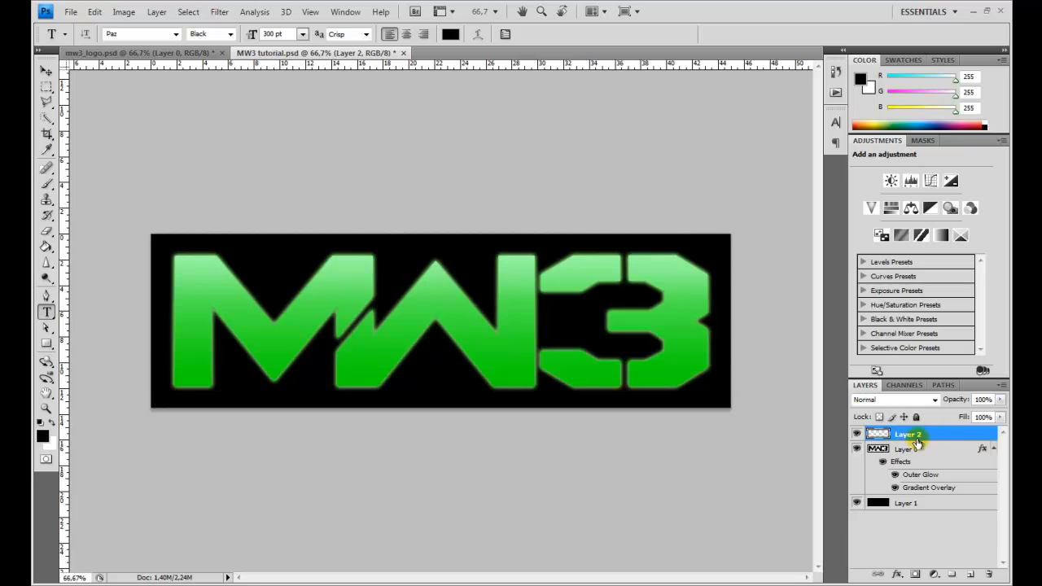
left_click(68, 13)
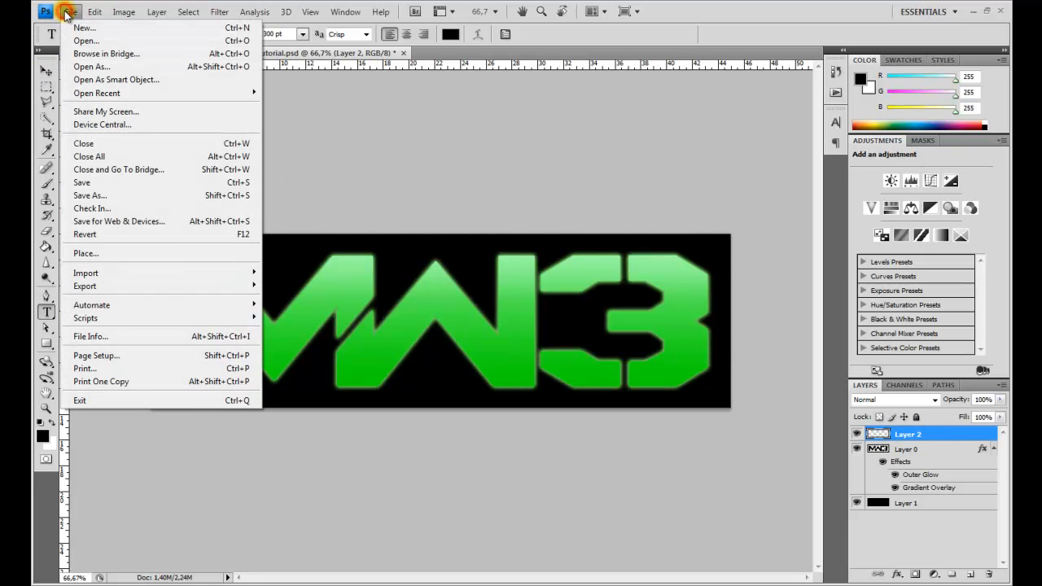
left_click(106, 28)
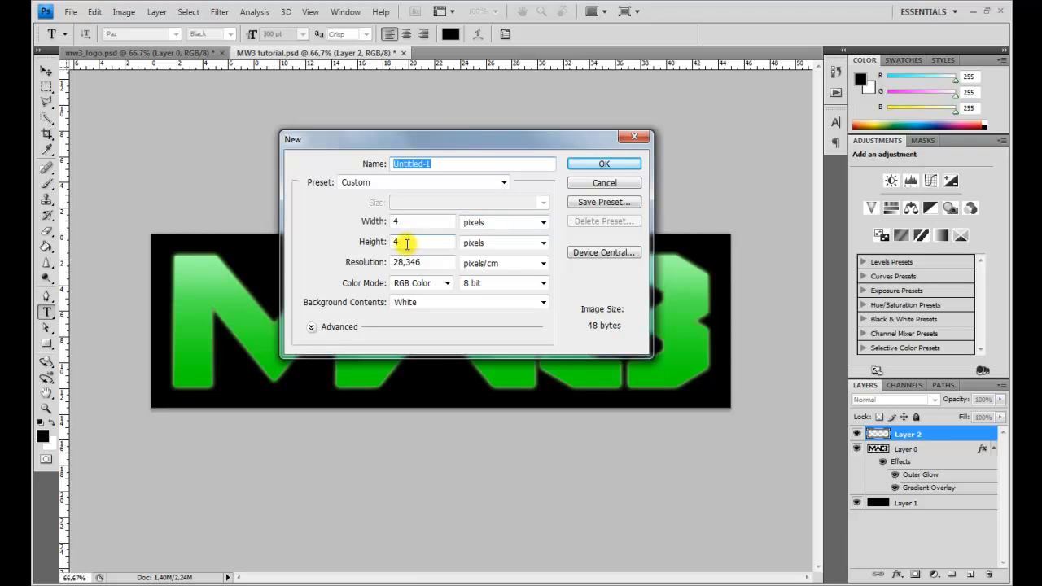
left_click(604, 165)
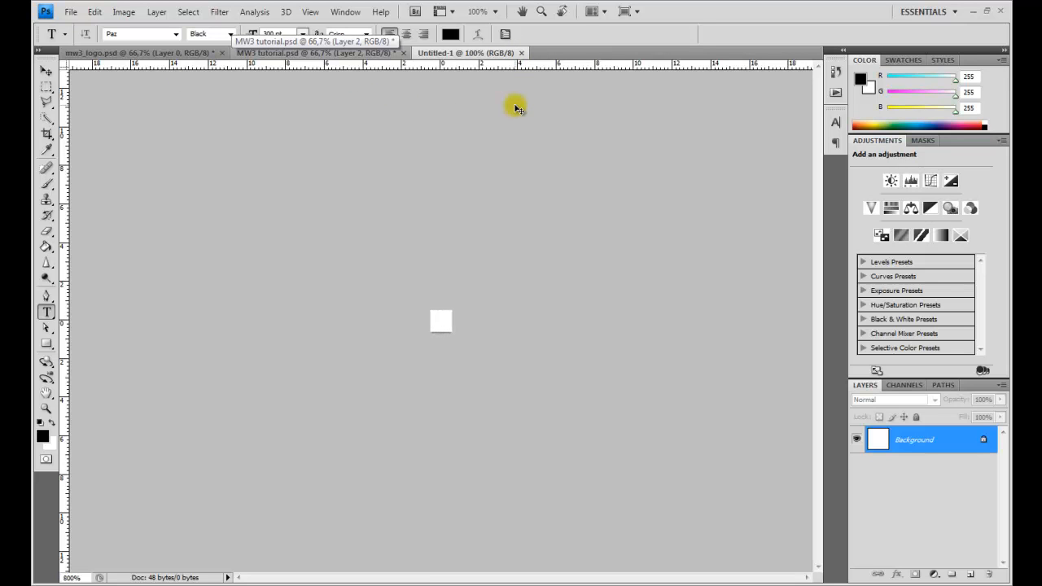
Paint the upper two pixel rows of the 4 x 4 document black with a 1 px hard brush.
key("ctrl+plus")
key("ctrl+plus")
key("ctrl+plus")
key("ctrl+plus")
key("ctrl+plus")
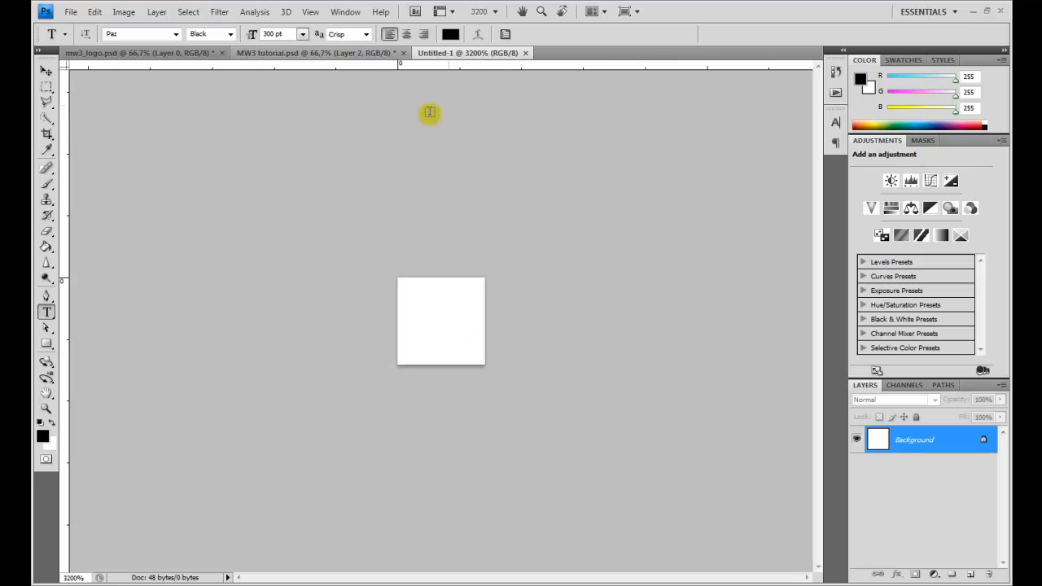
left_click(47, 186)
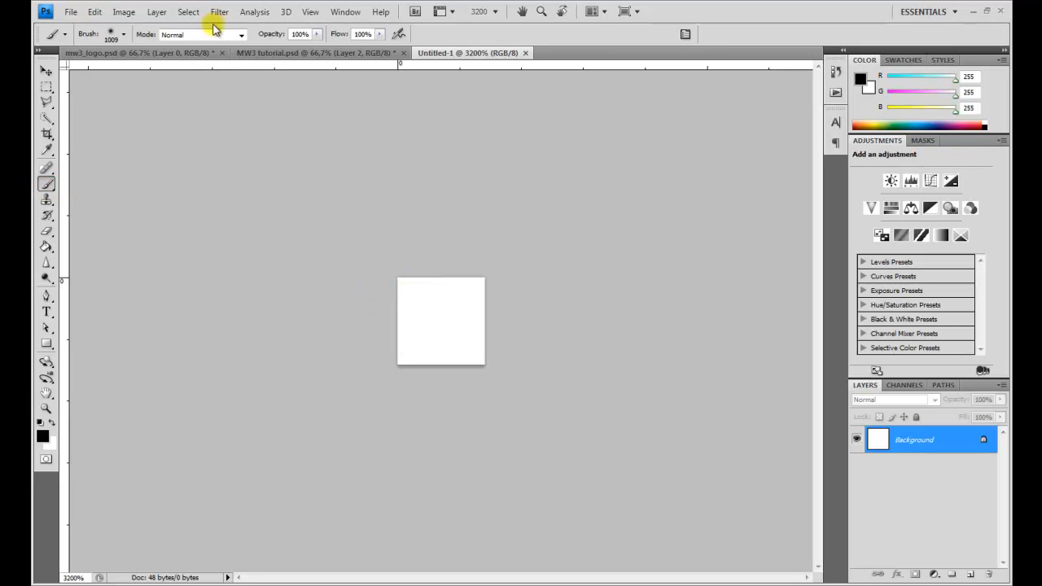
left_click(114, 32)
left_click(158, 199)
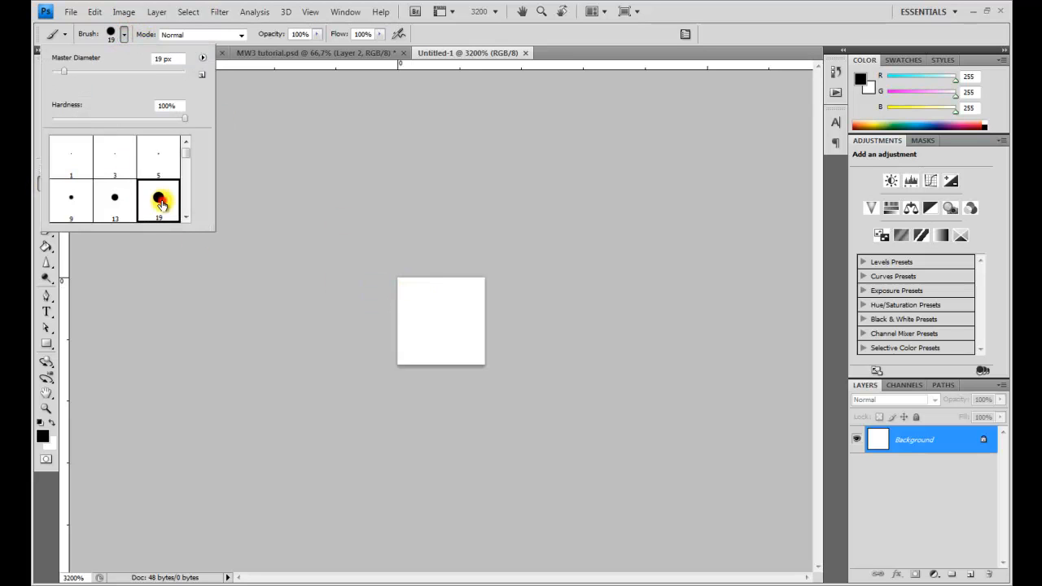
left_click(114, 197)
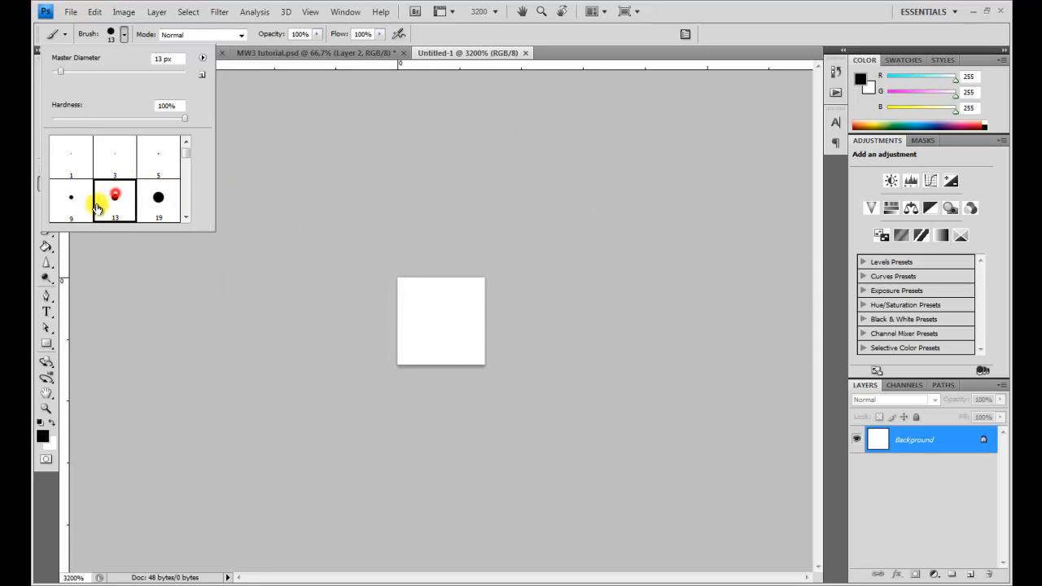
left_click(85, 163)
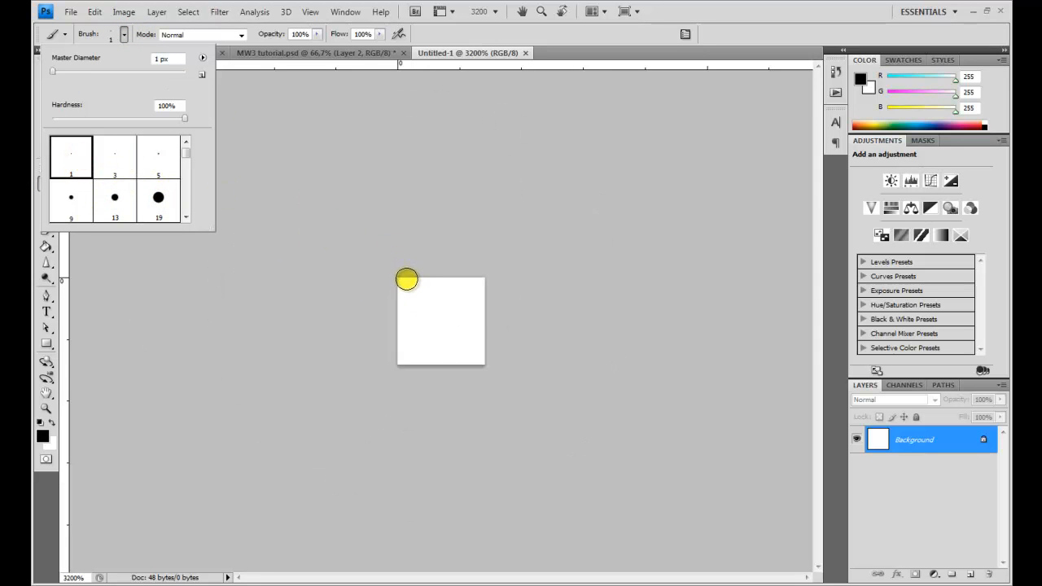
left_click(114, 161)
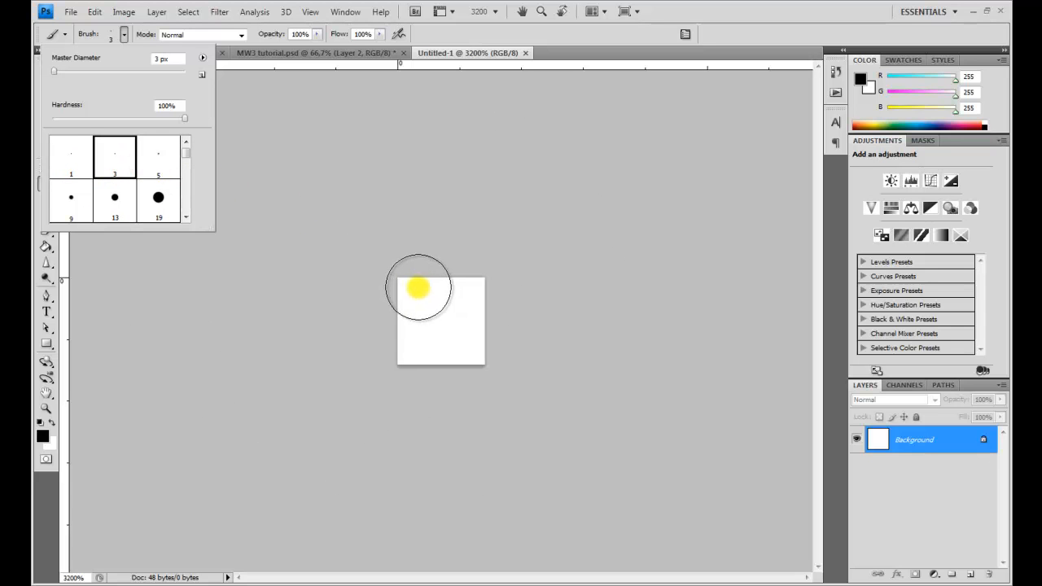
left_click(70, 147)
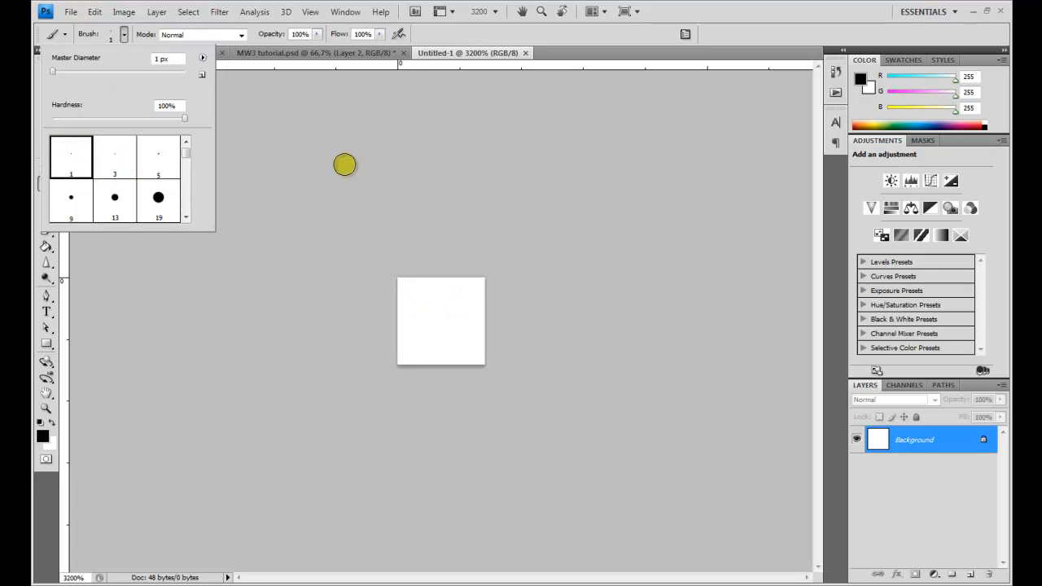
mouse_move(408, 290)
left_mouse_down()
mouse_move(474, 291)
mouse_move(401, 289)
mouse_move(482, 291)
mouse_move(383, 289)
mouse_move(482, 289)
mouse_move(383, 289)
mouse_move(474, 291)
left_mouse_up()
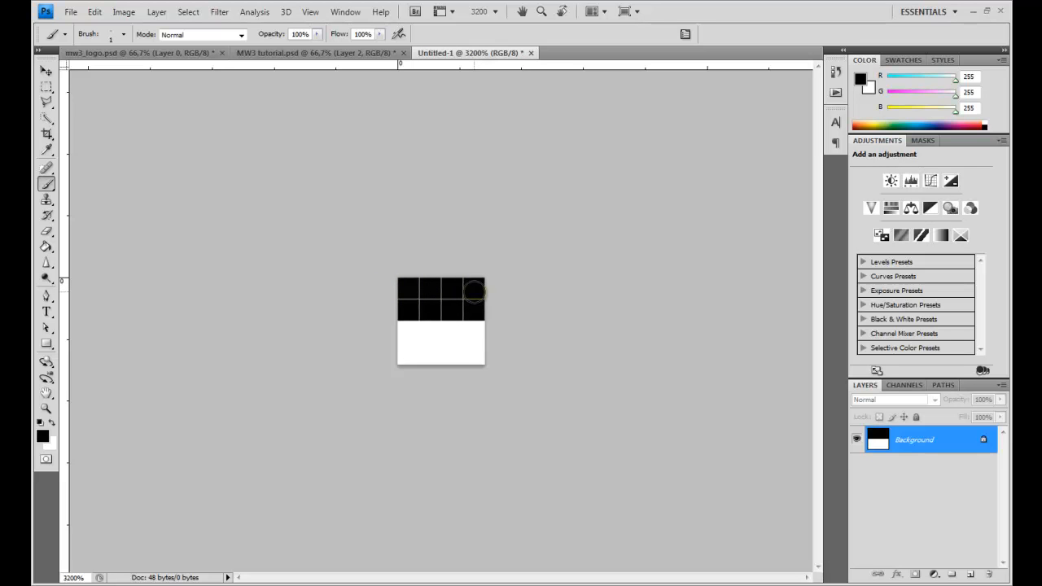
Define the black-and-white tile as a pattern named mw and close its document without saving.
left_click(97, 12)
mouse_move(119, 12)
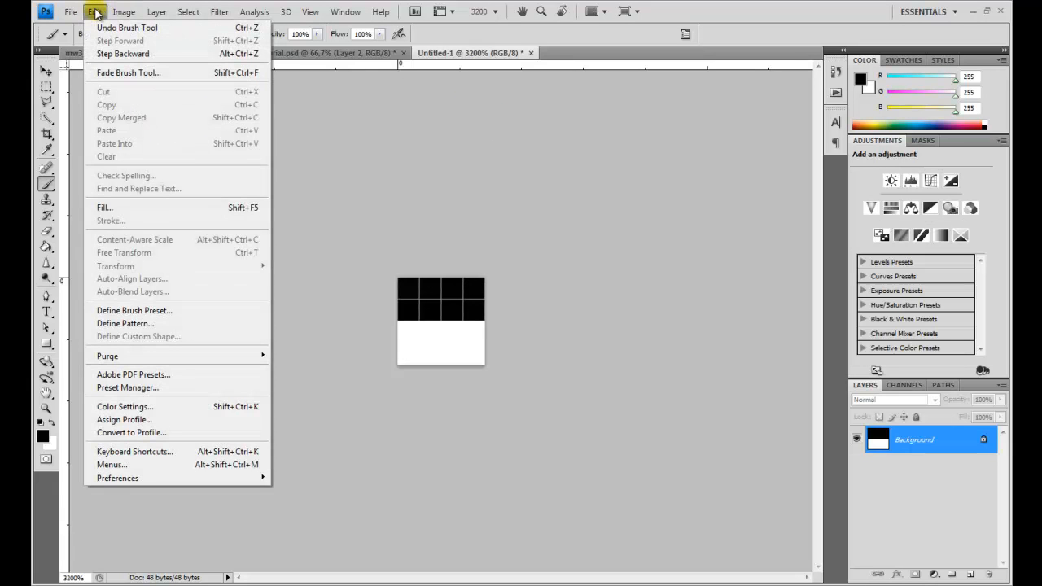
left_click(154, 325)
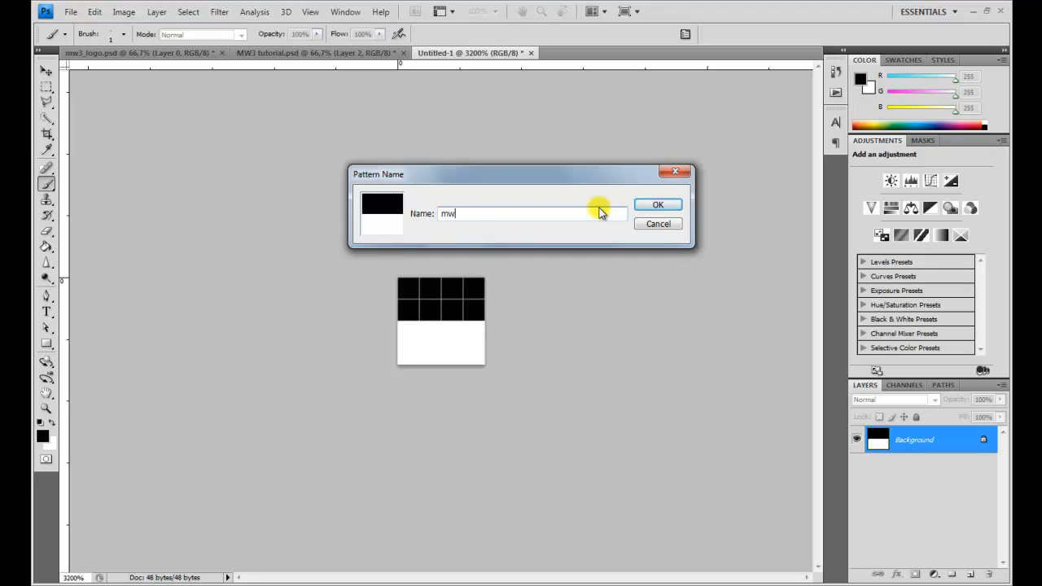
left_click(646, 205)
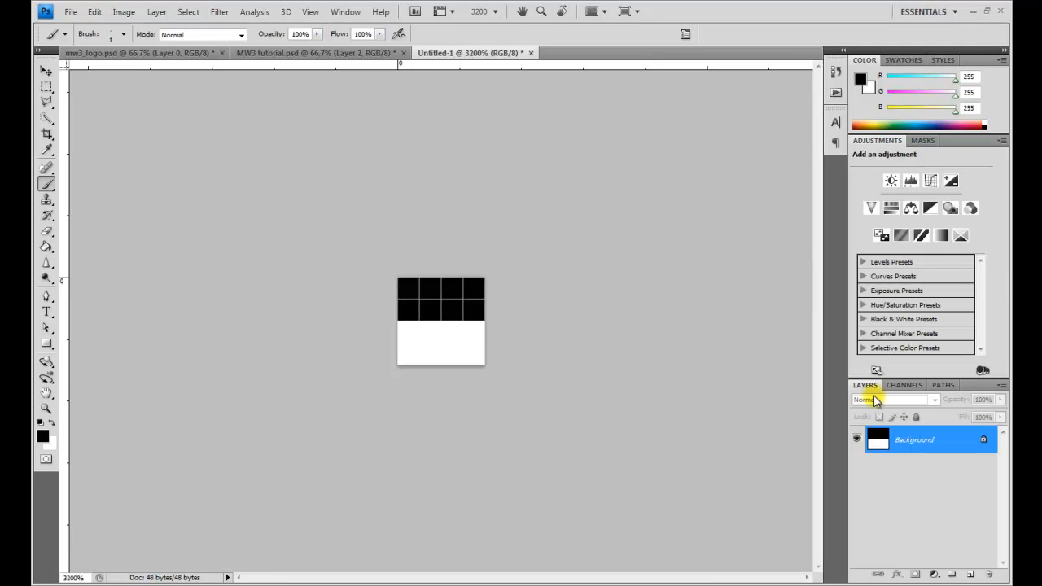
left_click(530, 52)
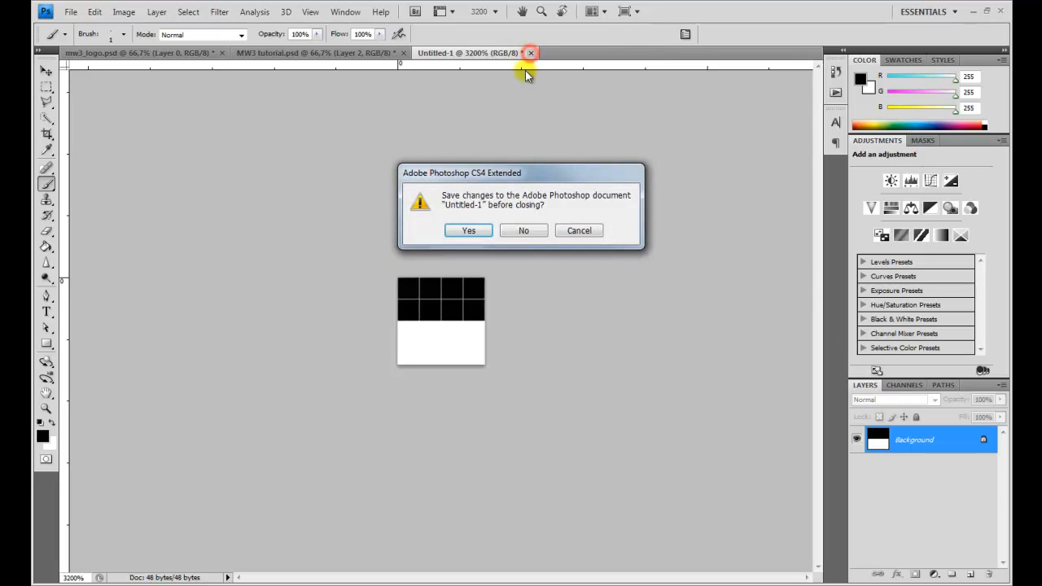
left_click(526, 230)
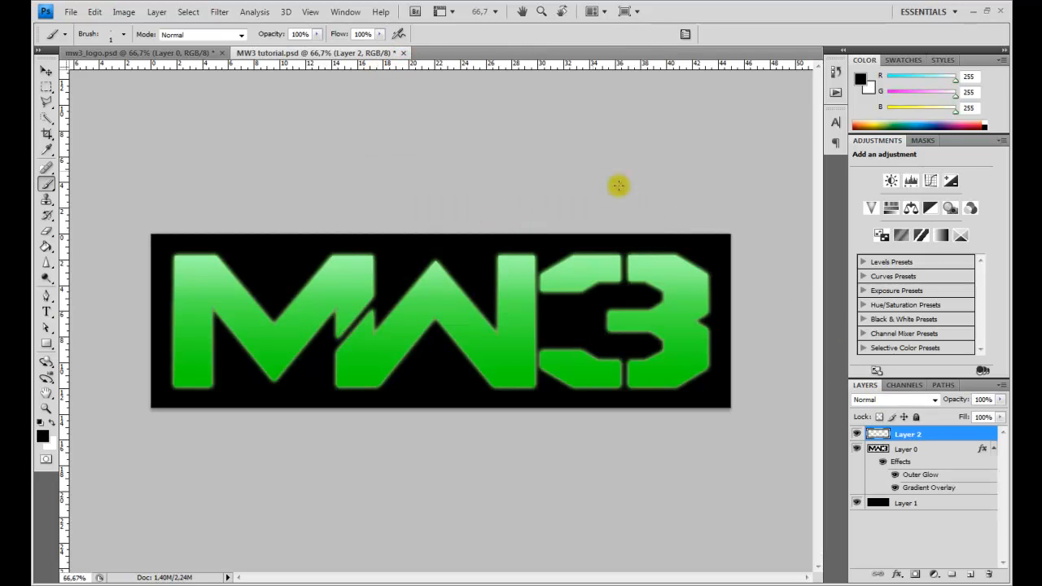
Fill the empty Layer 2 with the black-and-white stripe pattern using the Paint Bucket tool.
left_click(48, 251)
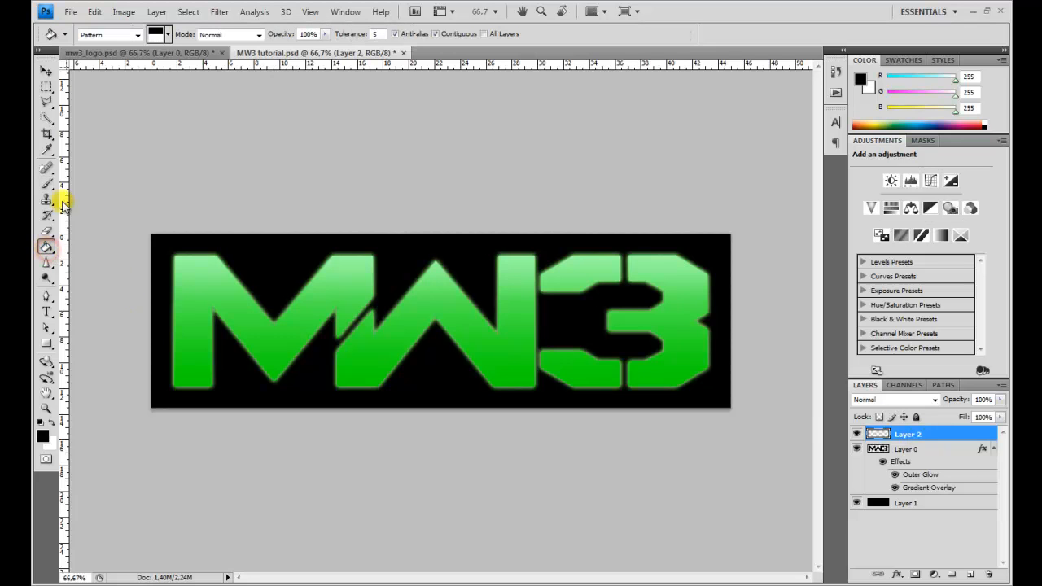
left_click(138, 38)
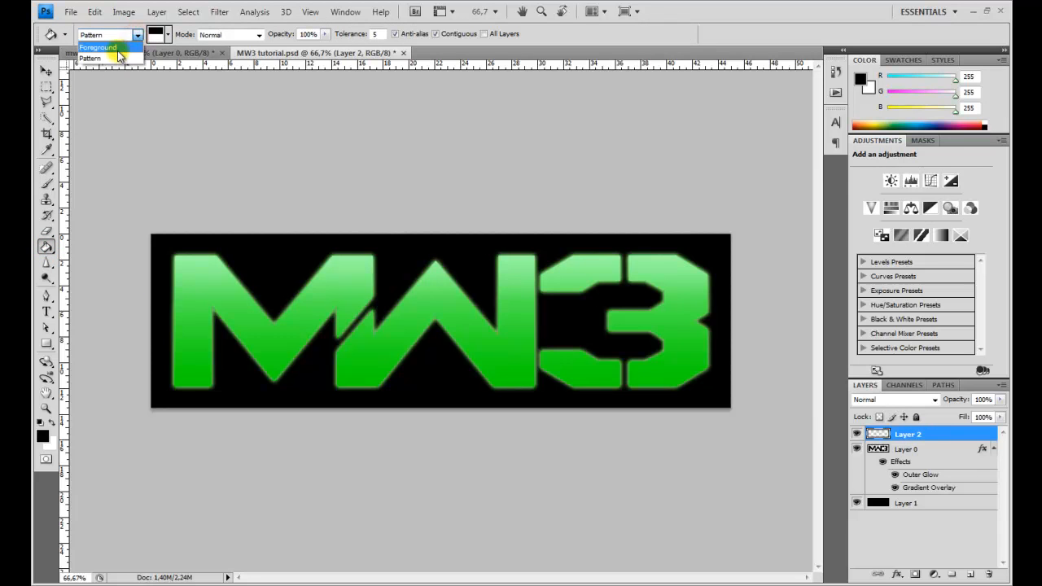
left_click(110, 46)
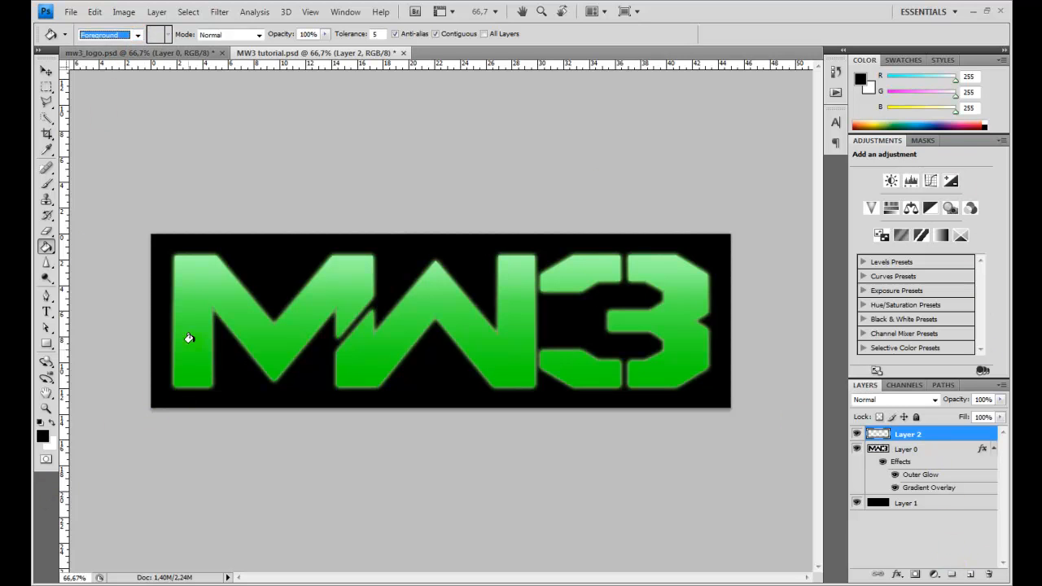
left_click(138, 36)
left_click(93, 52)
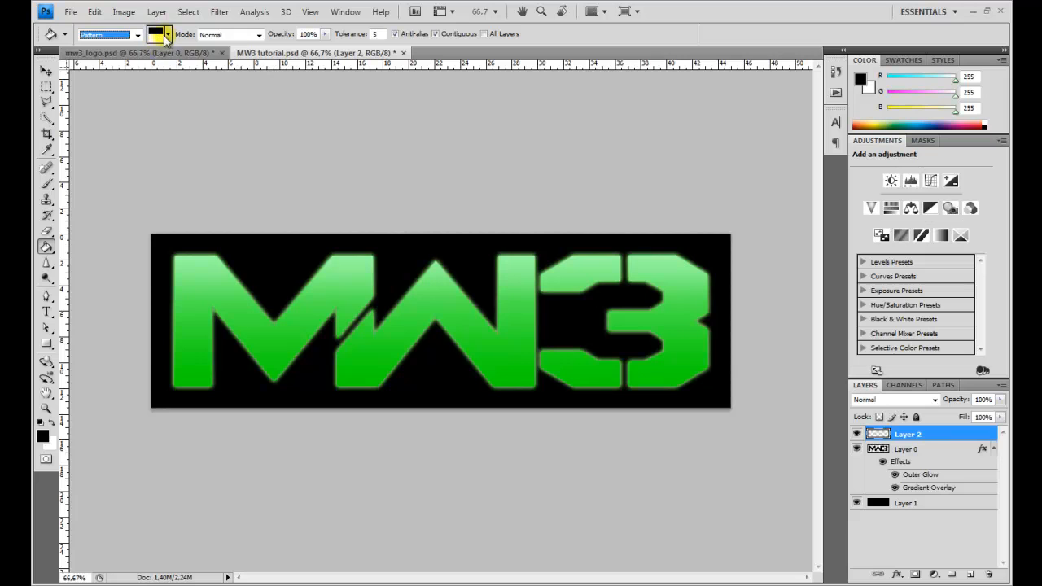
left_click(159, 39)
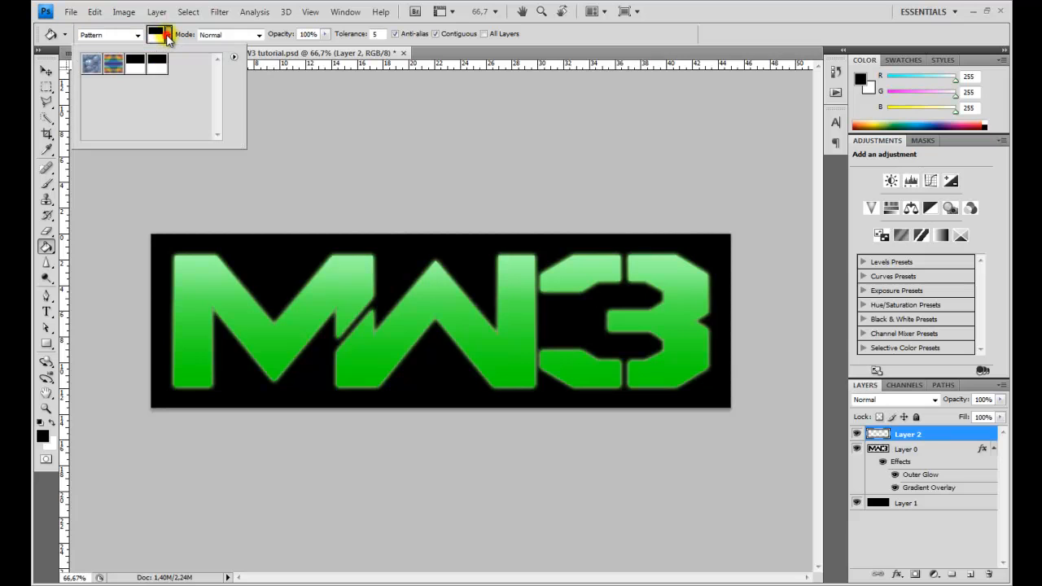
left_click(135, 65)
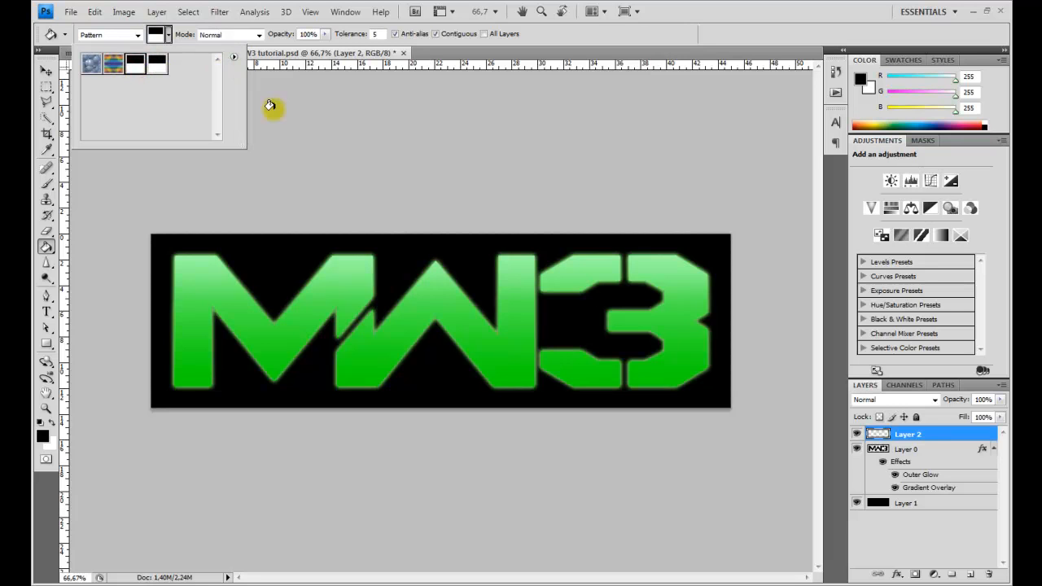
left_click(277, 244)
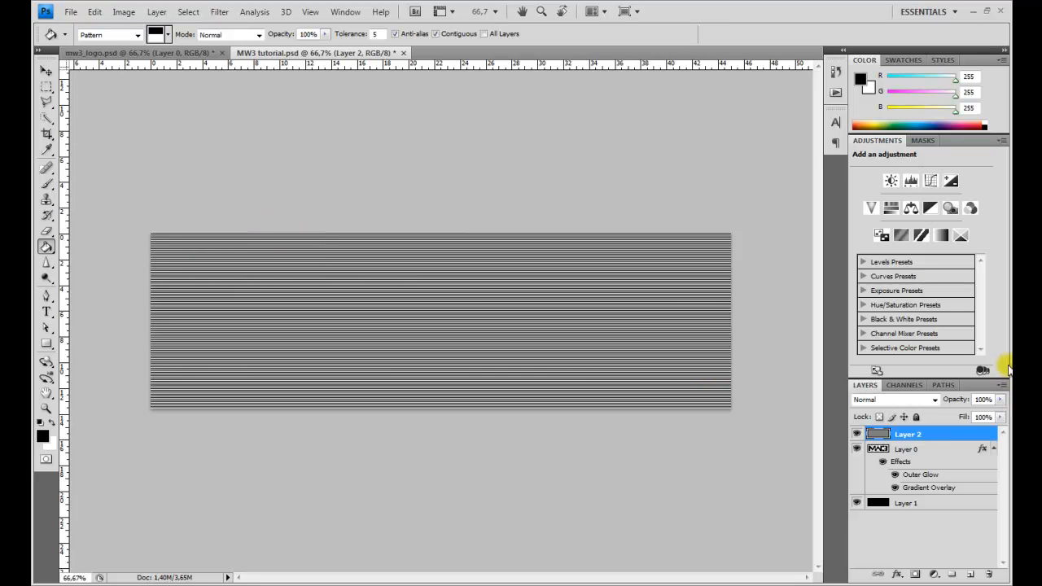
Lower the opacity of the striped Layer 2 to 10%.
left_click(1000, 399)
left_click_drag(1002, 415, 941, 415)
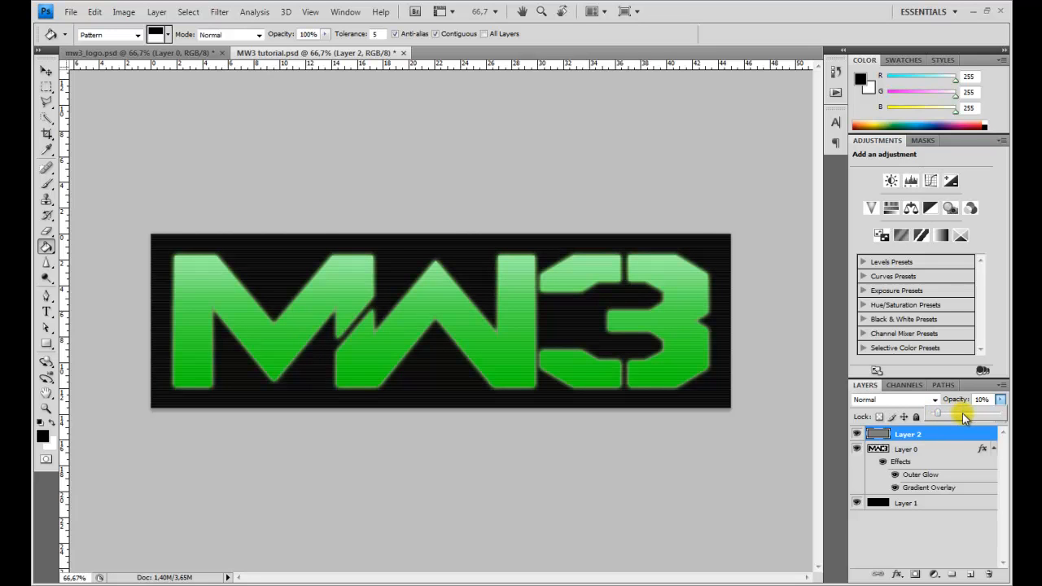
left_click(926, 438)
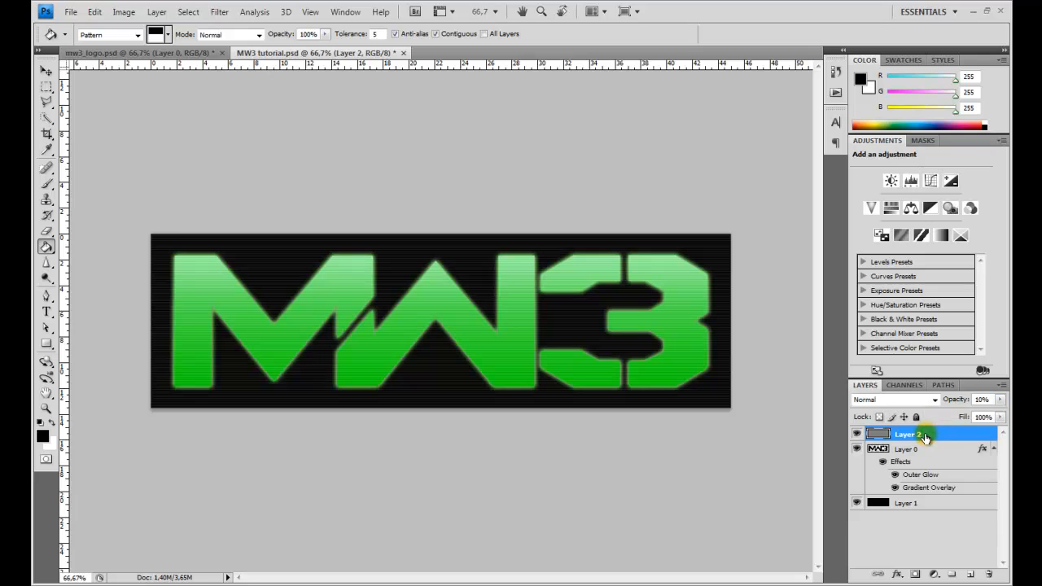
Add an empty layer above Layer 2 and replace the current brushes with the Savage_Brush_Pack set.
left_click(969, 576)
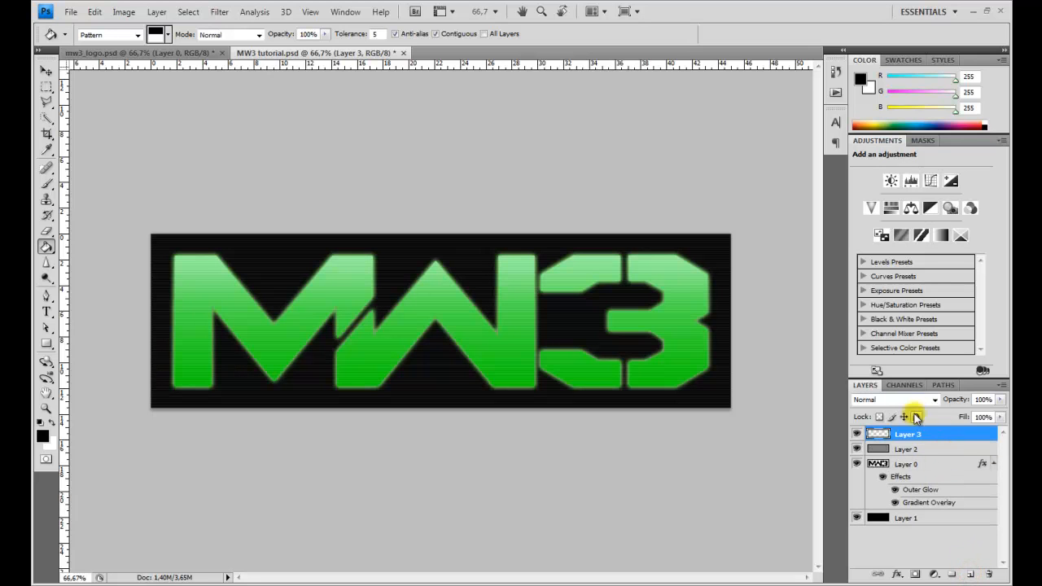
left_click(46, 183)
left_click(122, 35)
left_click(122, 35)
left_click(122, 35)
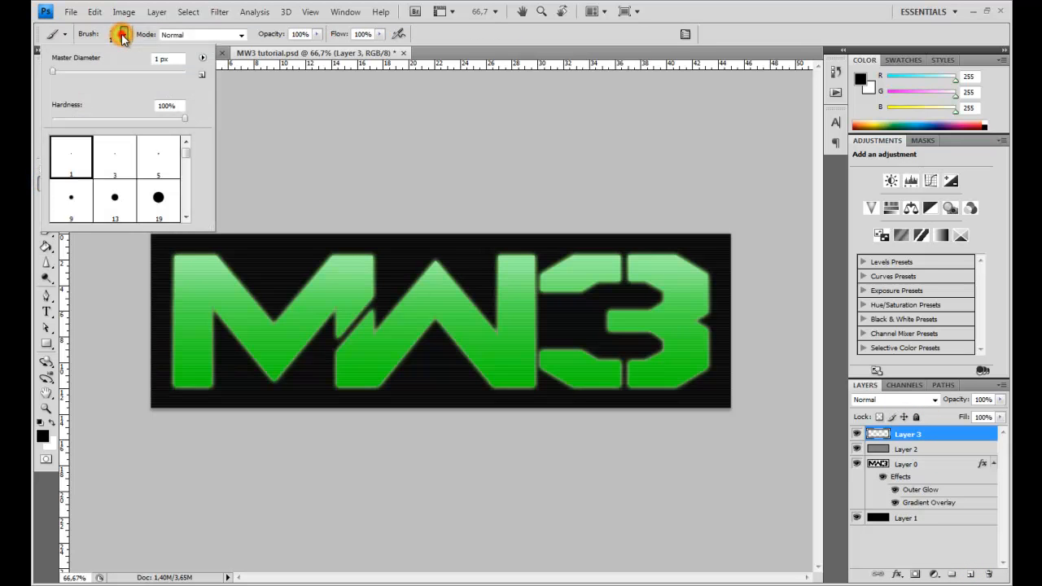
left_click(203, 59)
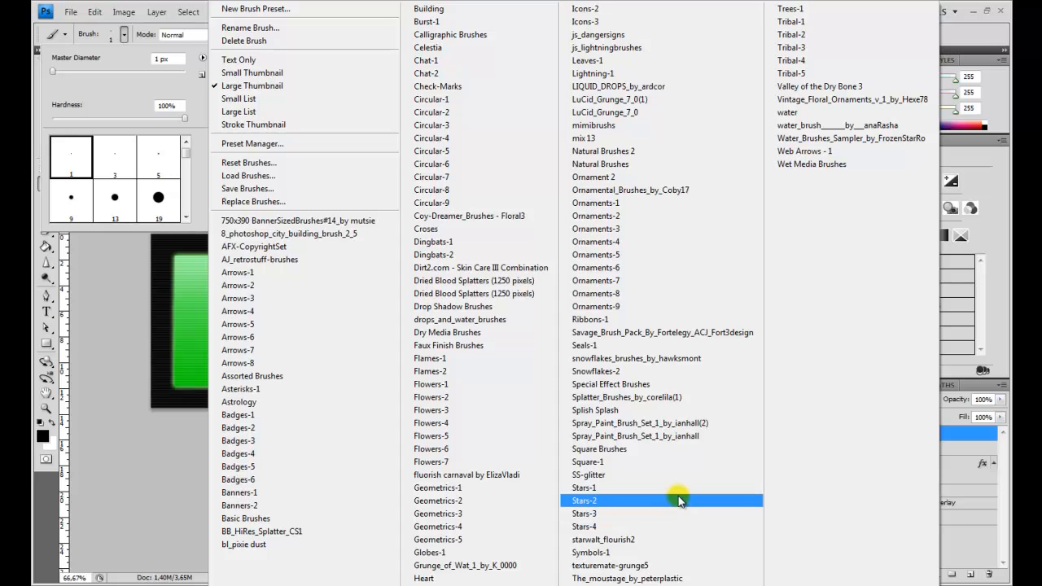
left_click(678, 330)
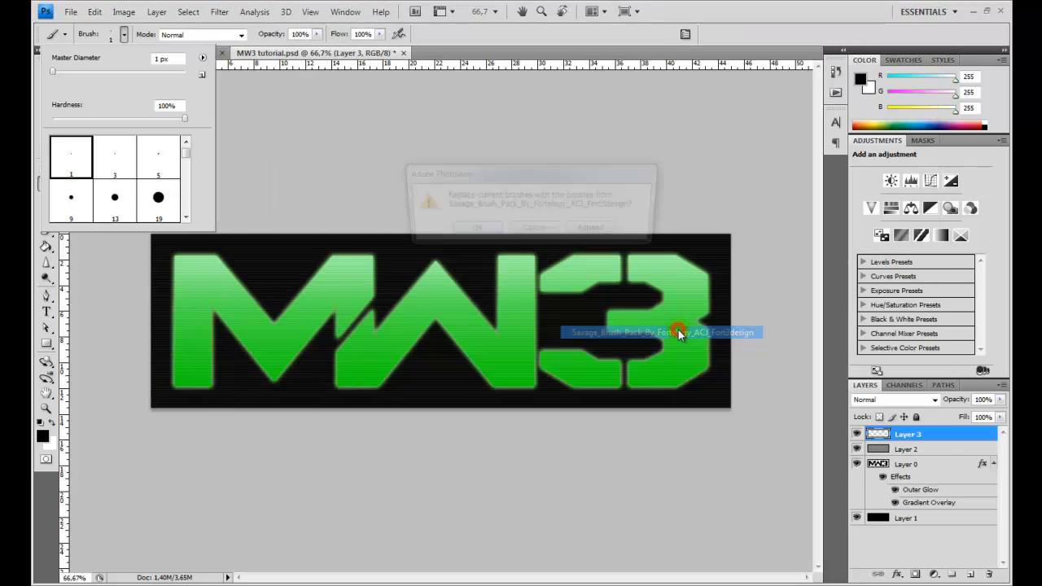
left_click(478, 229)
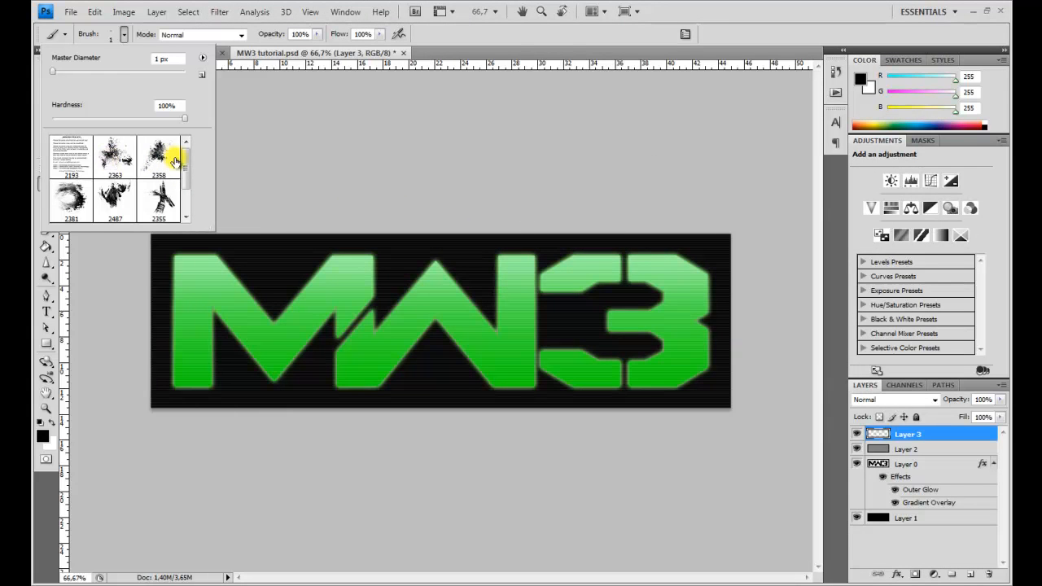
Choose the 2363 splatter brush at 569 px diameter and set the foreground colour to green 46d333.
left_click(114, 164)
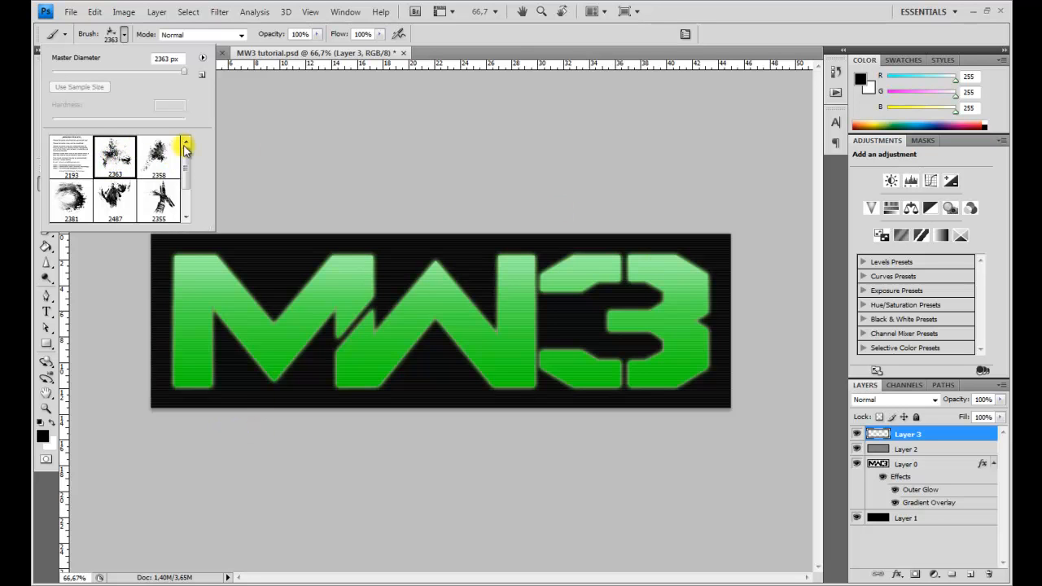
left_click(171, 70)
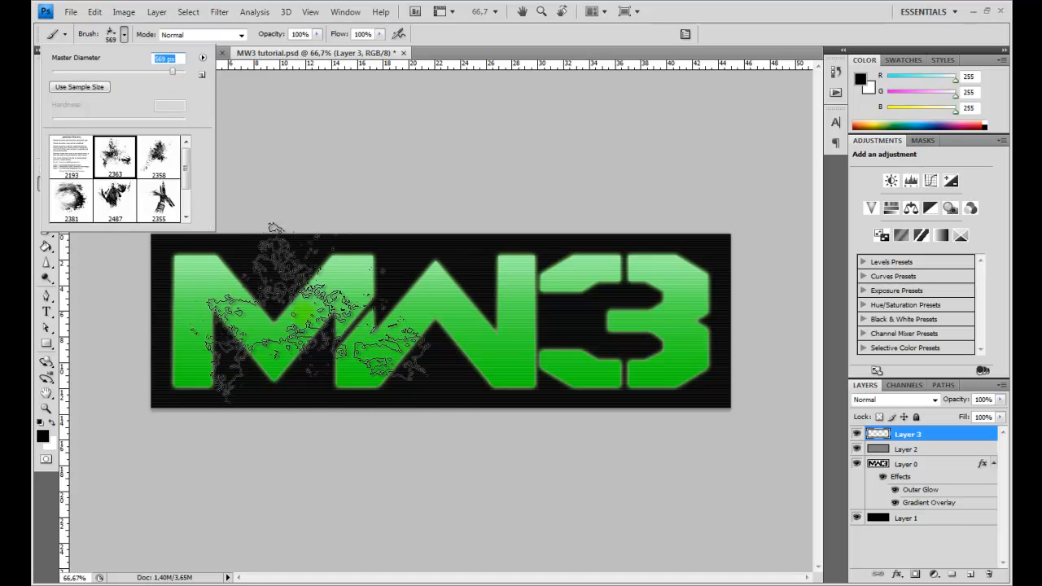
left_click(41, 436)
left_click(774, 415)
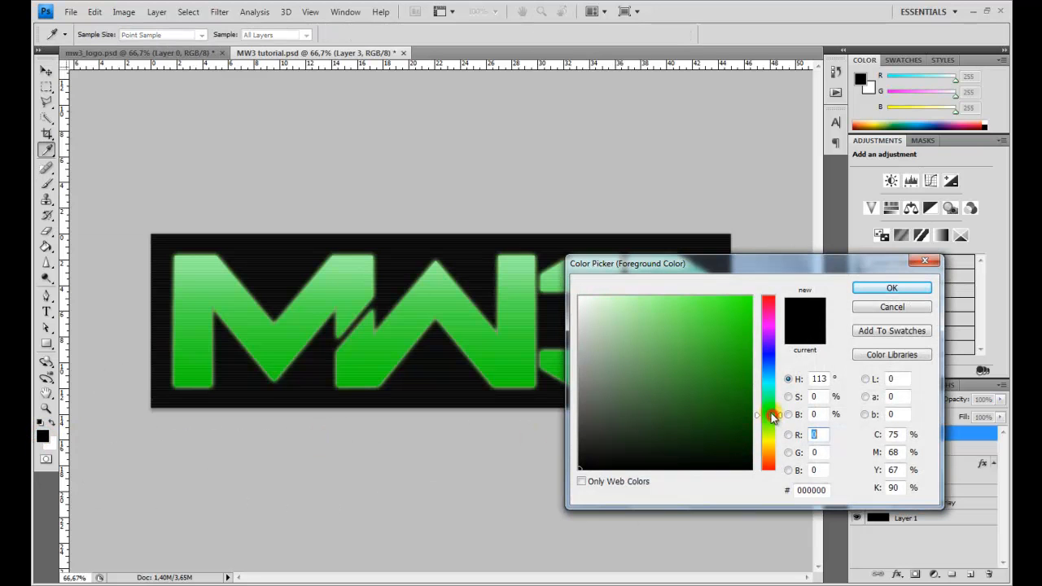
mouse_move(641, 304)
left_mouse_down()
mouse_move(618, 295)
mouse_move(647, 303)
mouse_move(645, 313)
left_mouse_up()
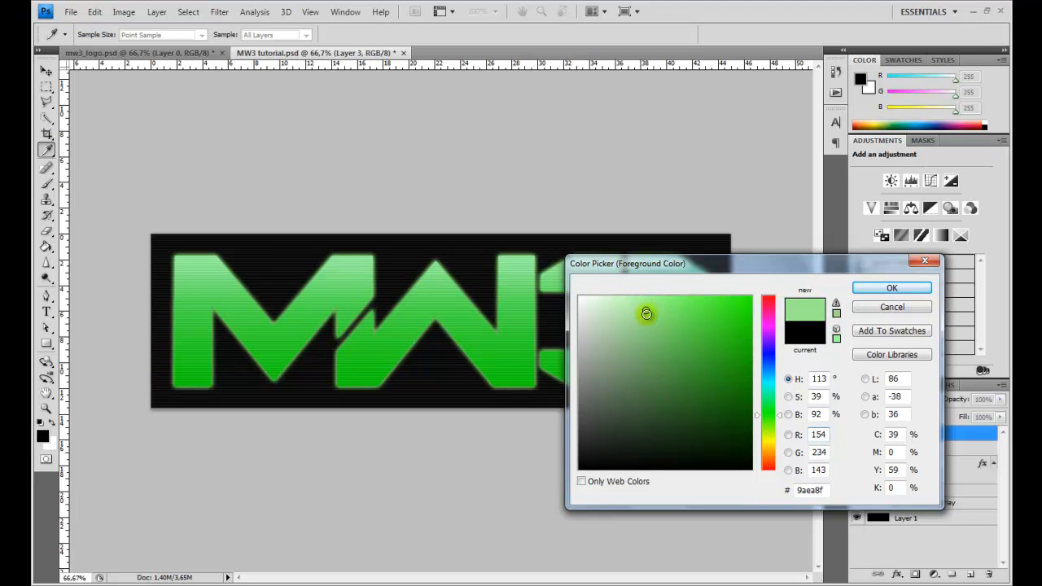
left_click(707, 311)
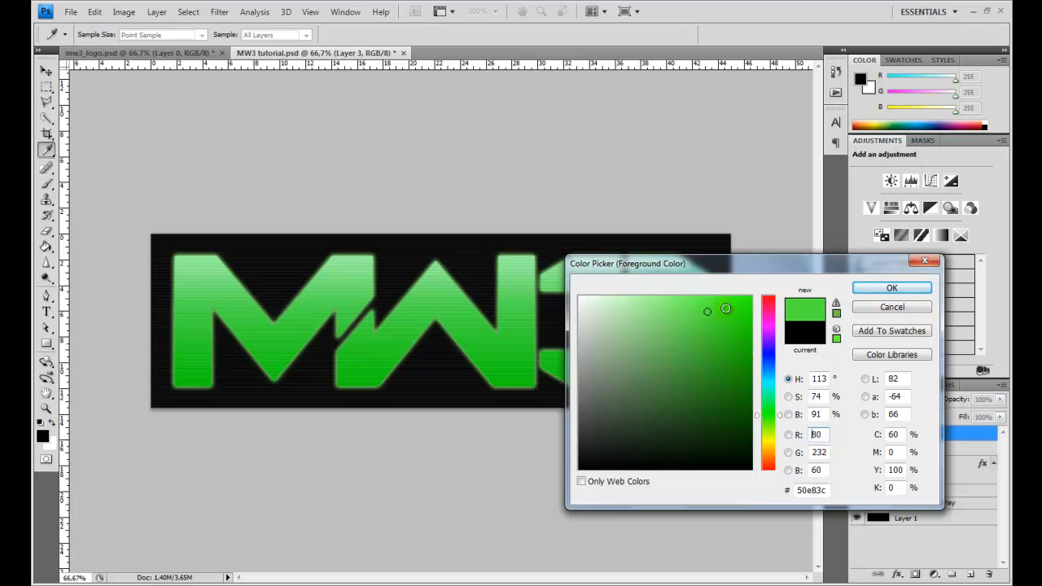
left_click(709, 326)
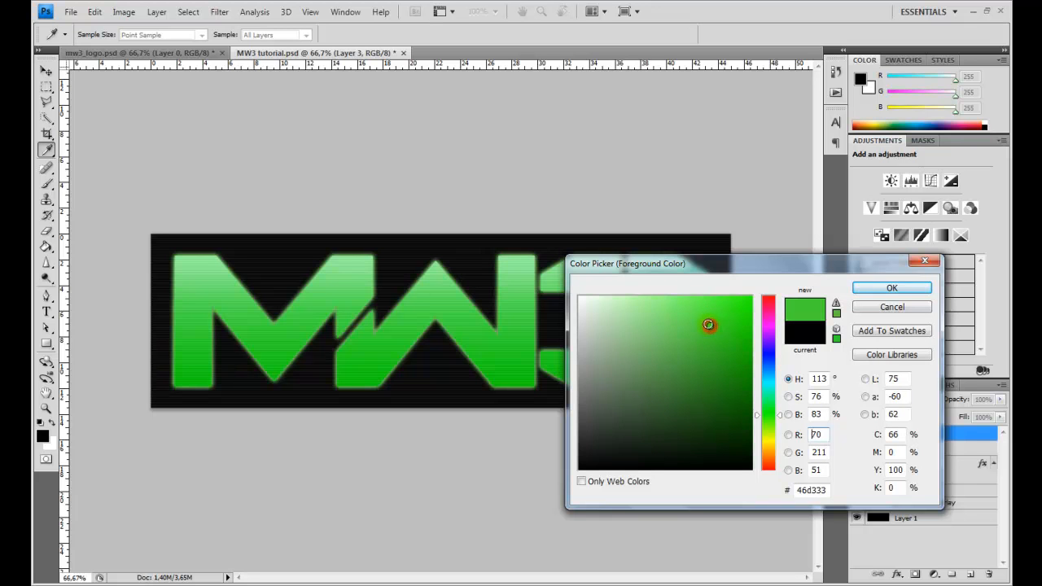
left_click(892, 287)
key("b")
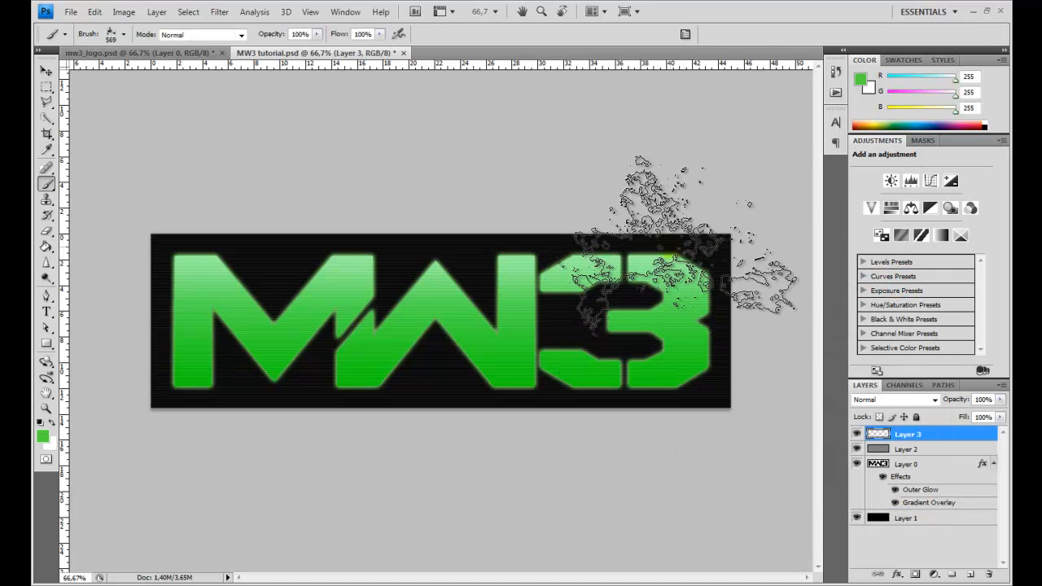
Stamp green splatters over the banner's upper-right, lower-right and upper-left corners on Layer 3.
left_click(731, 258)
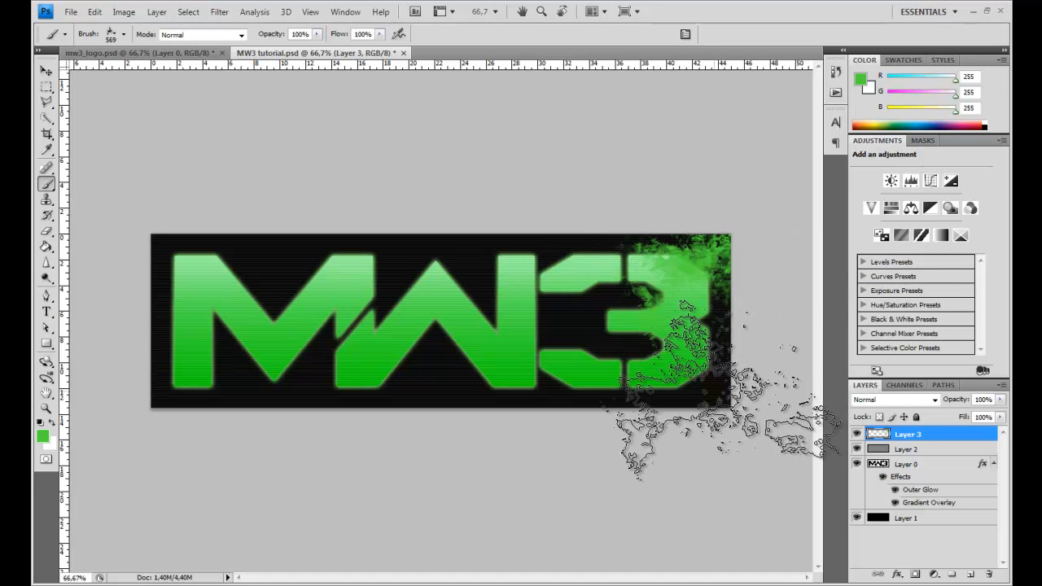
left_click(722, 389)
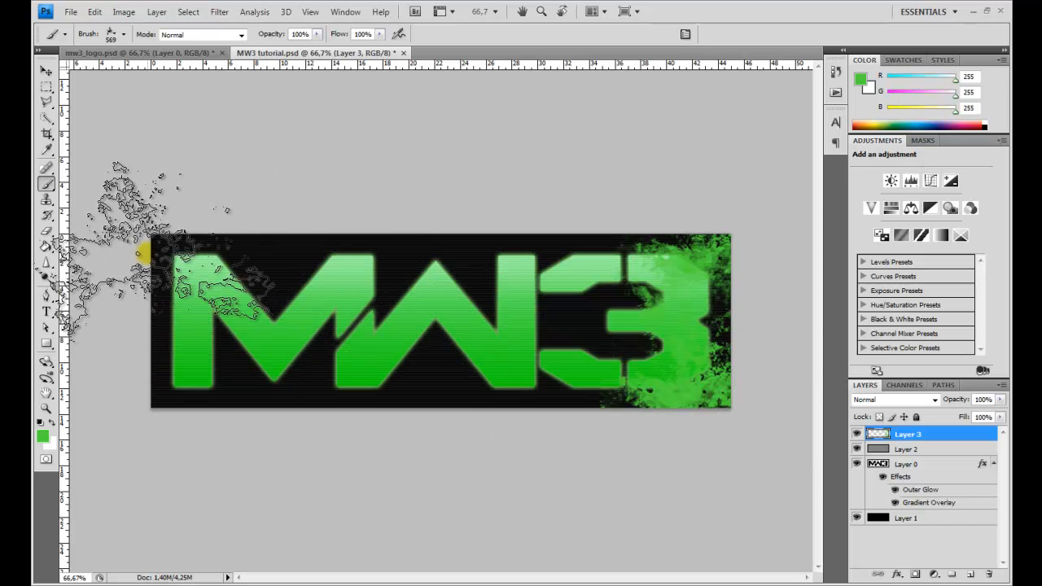
left_click(145, 252)
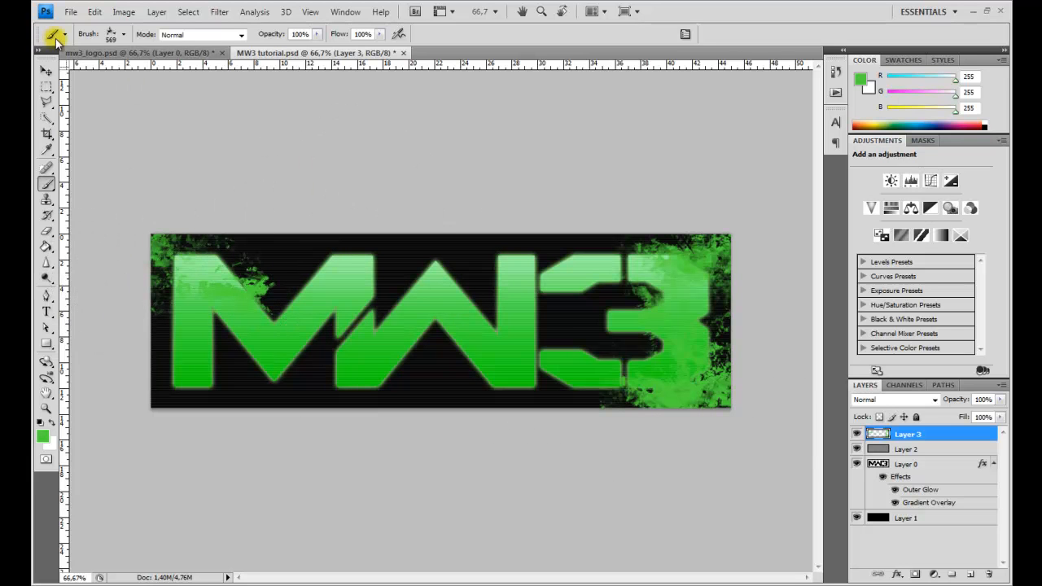
Stamp the 2475 splatter brush at 813 px over the banner's lower edge below the M and W, and its upper edge above the W.
left_click(126, 36)
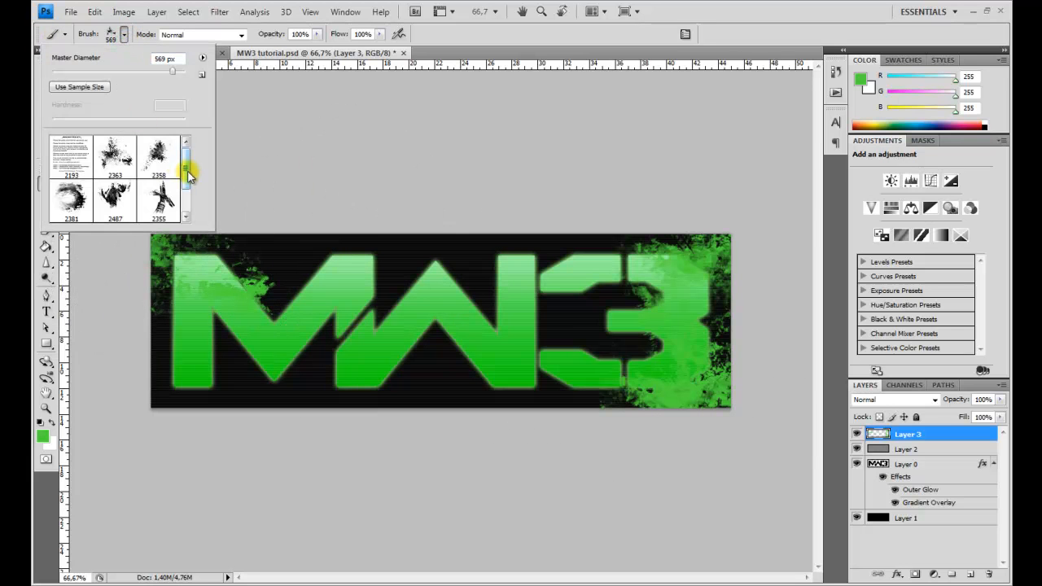
left_click_drag(186, 168, 187, 194)
left_click(115, 199)
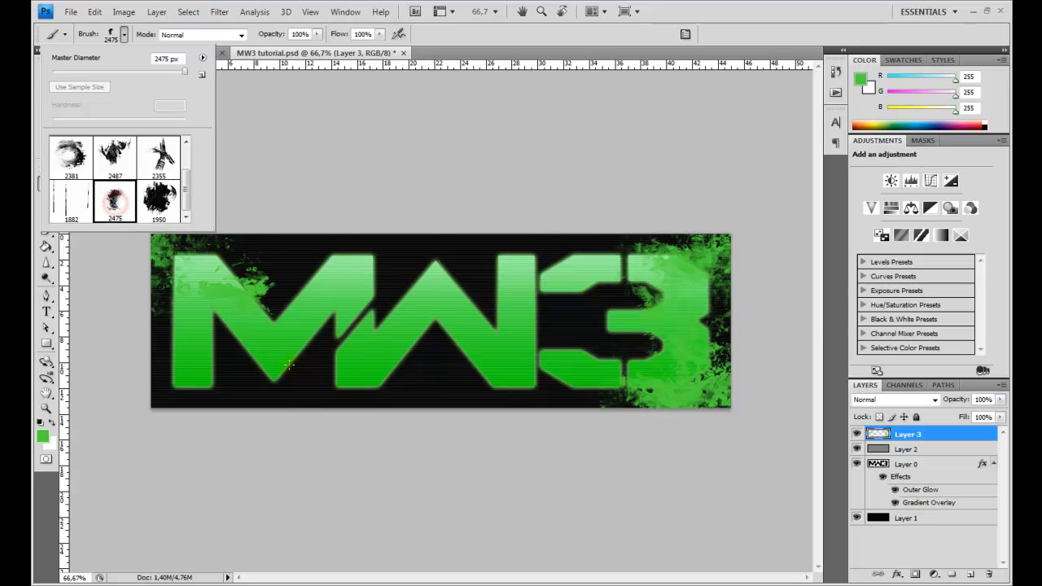
left_click(169, 73)
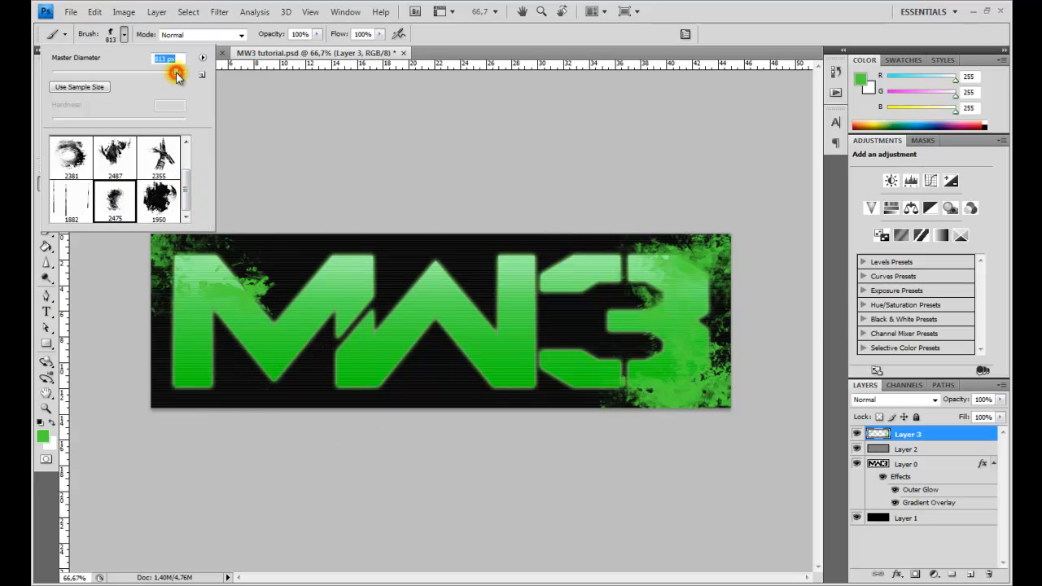
left_click(366, 429)
left_click(365, 430)
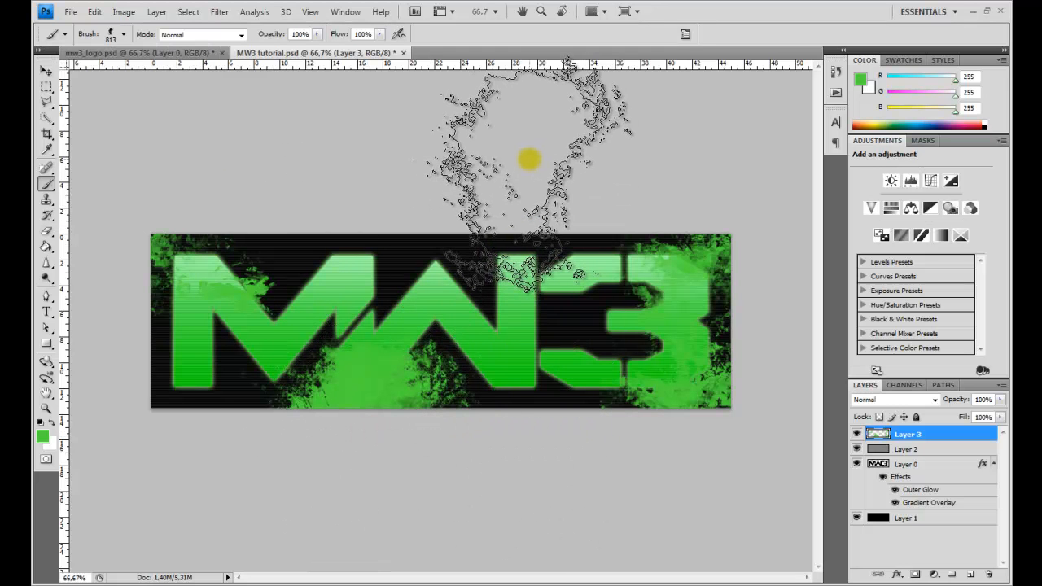
left_click(531, 159)
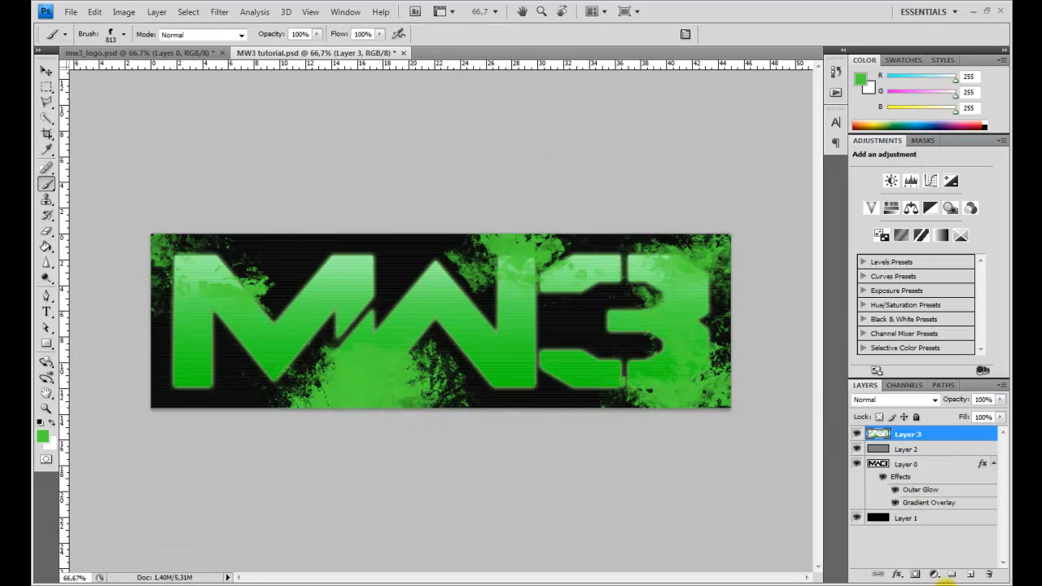
Add an empty layer above Layer 3 and replace the current brushes with Spray_Paint_Brush_Set_1 (2).
left_click(968, 576)
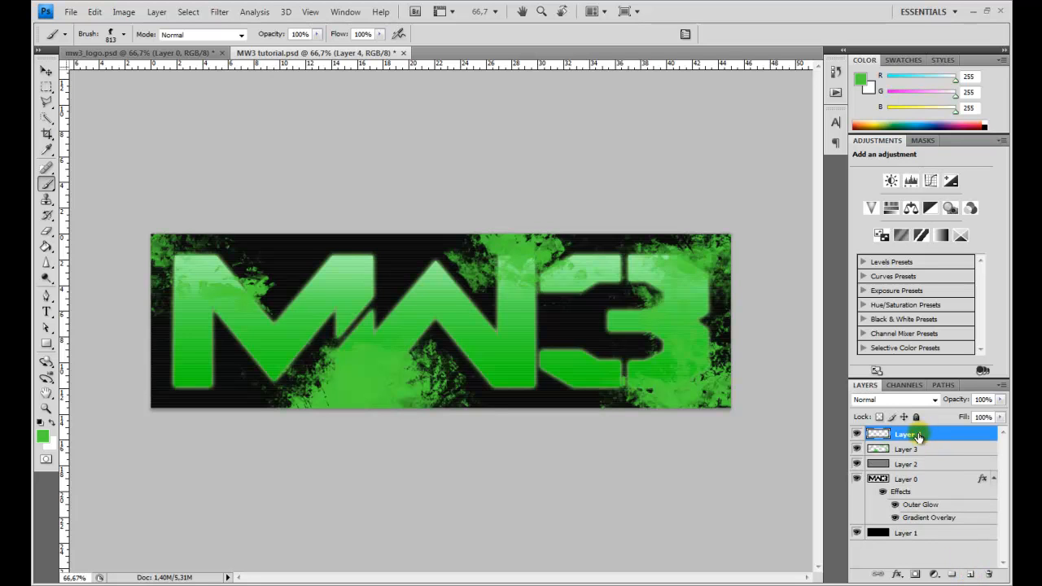
left_click(123, 35)
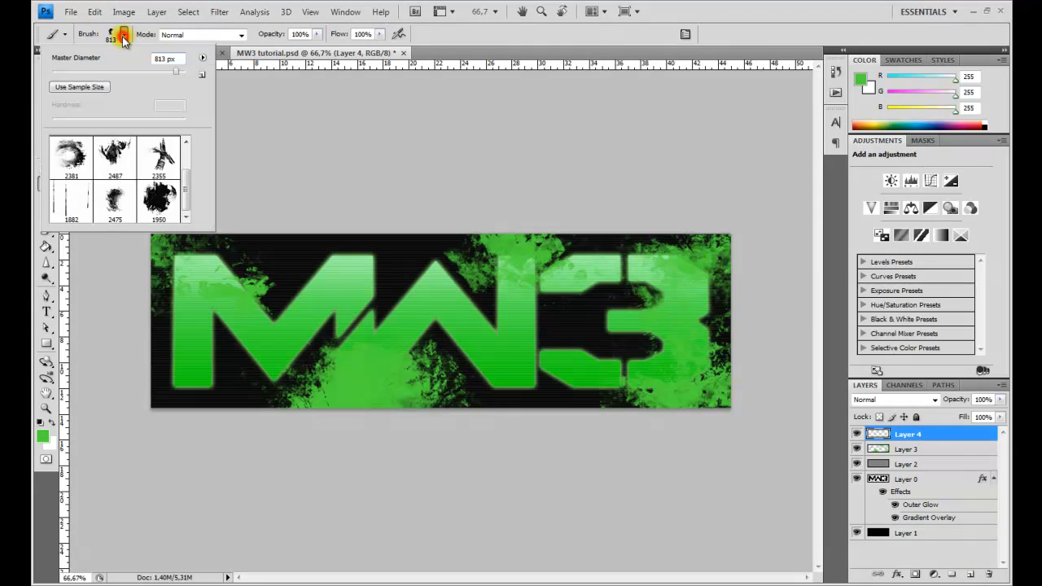
left_click(201, 60)
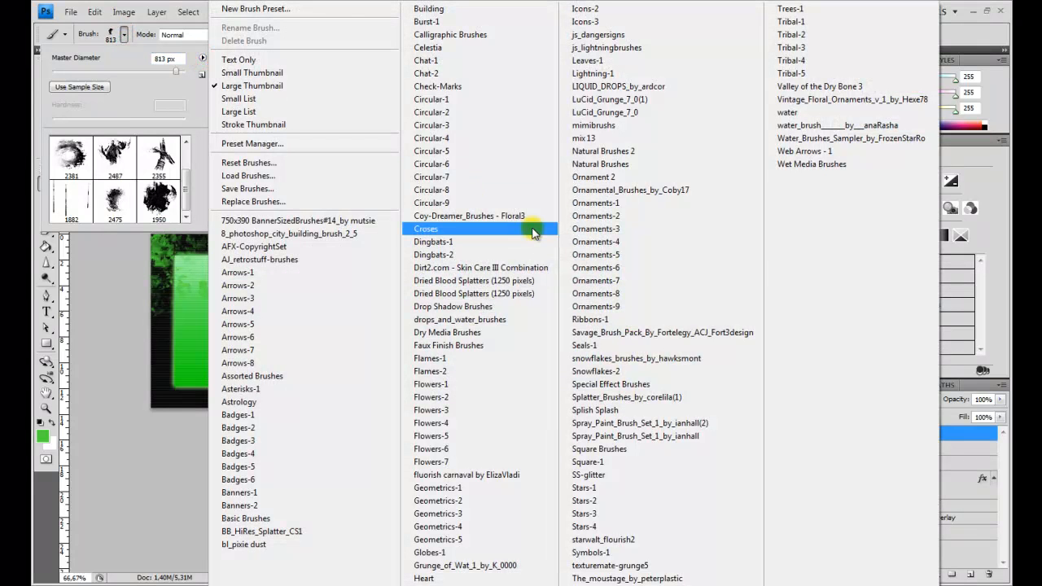
left_click(664, 425)
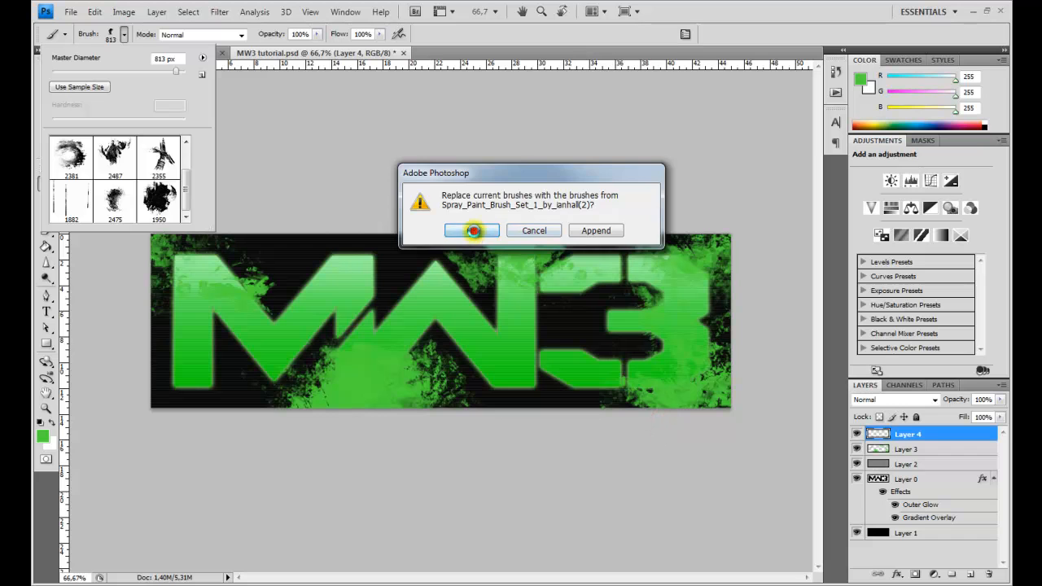
left_click(472, 232)
Choose the 1412 spray-paint brush at 960 px diameter and reset the foreground and background colours to black and white.
left_click(162, 153)
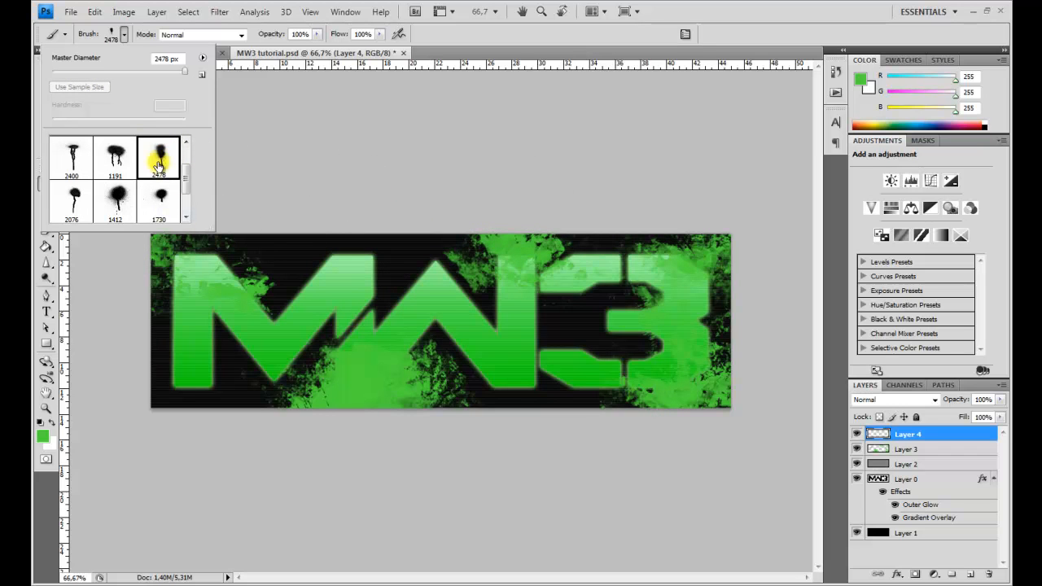
left_click(41, 422)
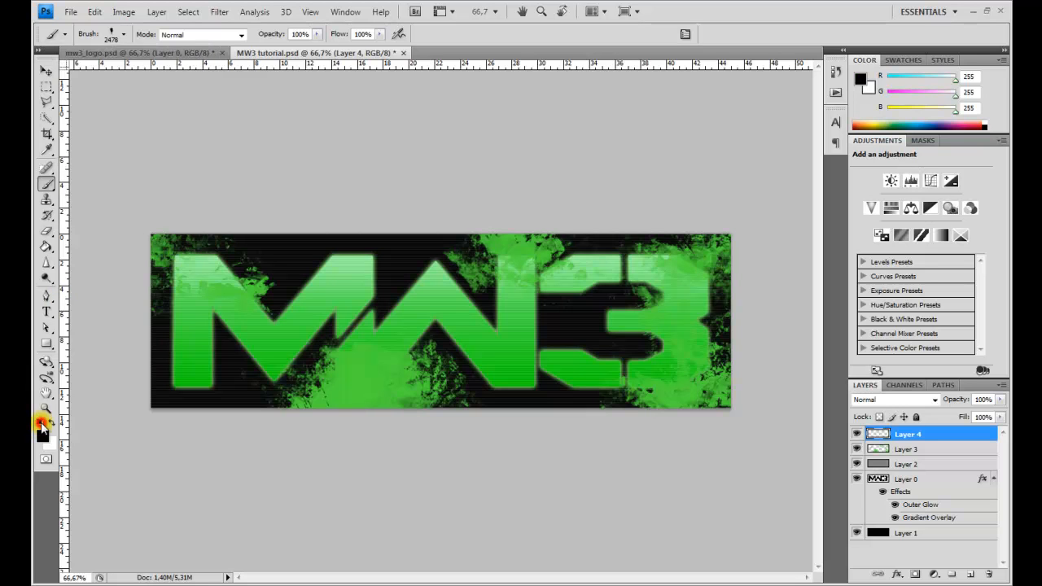
left_click(124, 36)
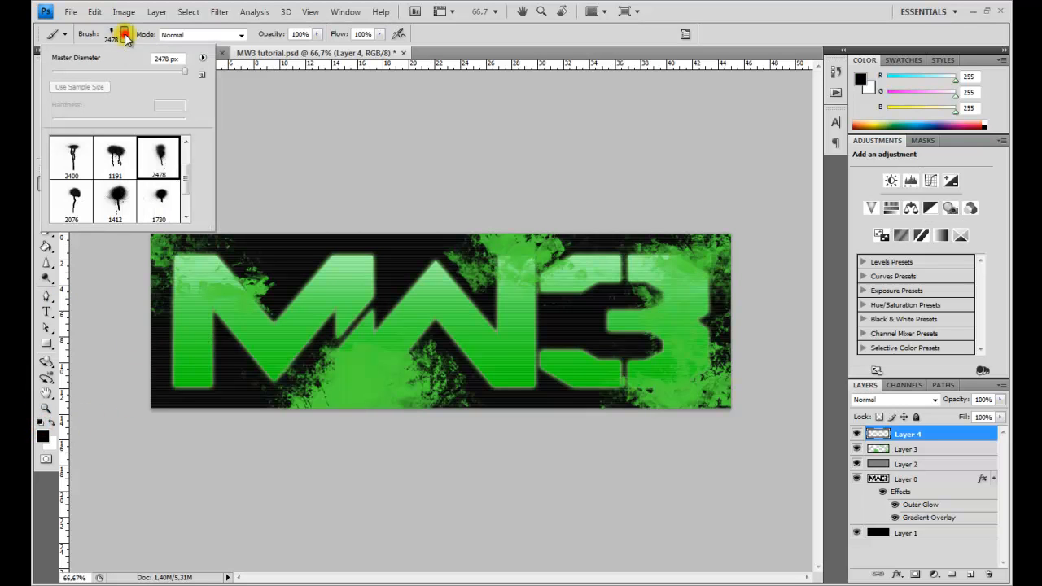
left_click(159, 71)
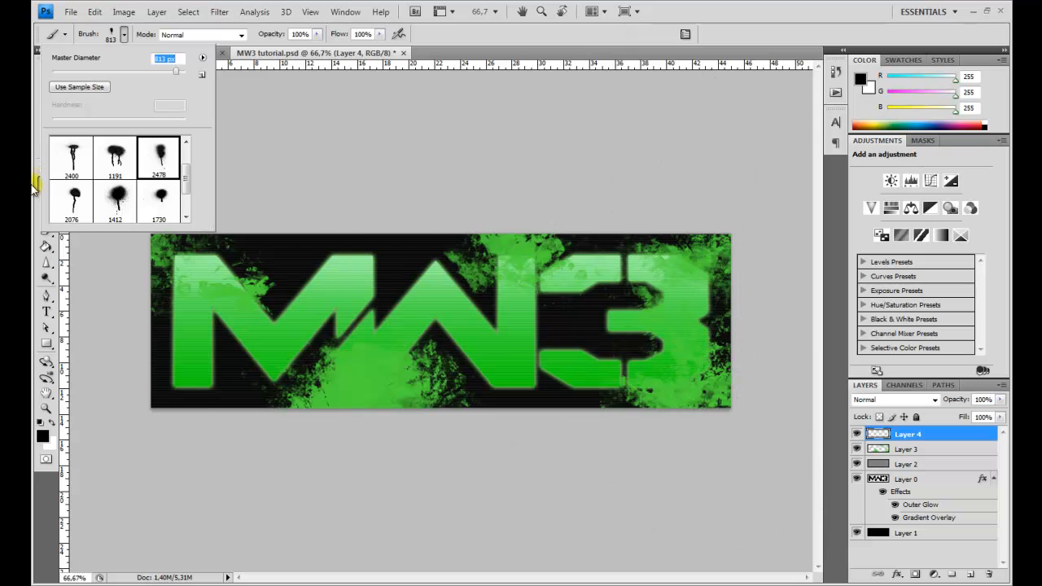
left_click(113, 197)
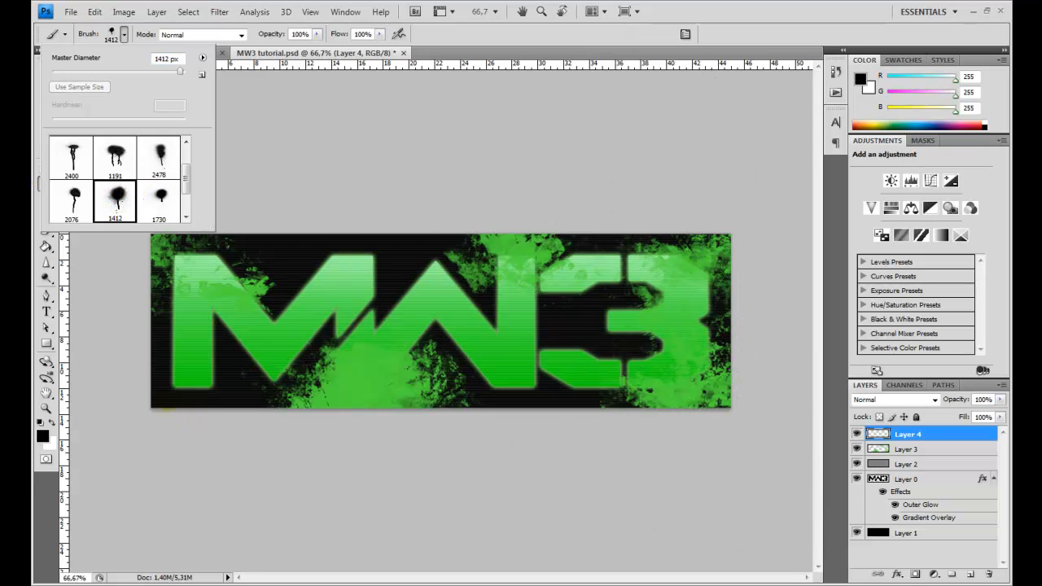
left_click(167, 71)
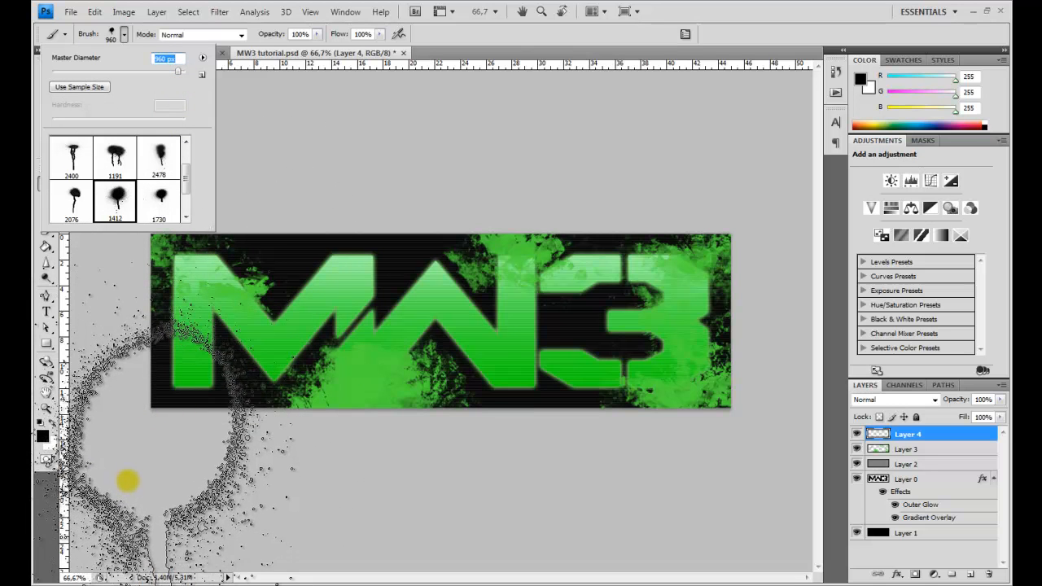
Stamp black spray paint over the banner's lower-left corner, upper-right corner and lower edge on Layer 4, and reduce the layer's opacity to 76%.
left_click(114, 470)
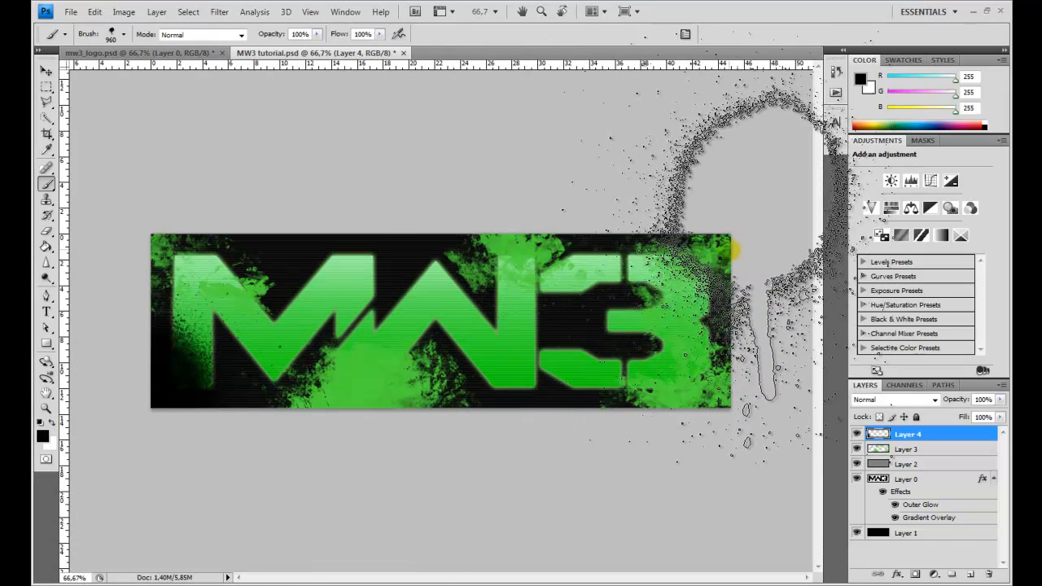
left_click(729, 250)
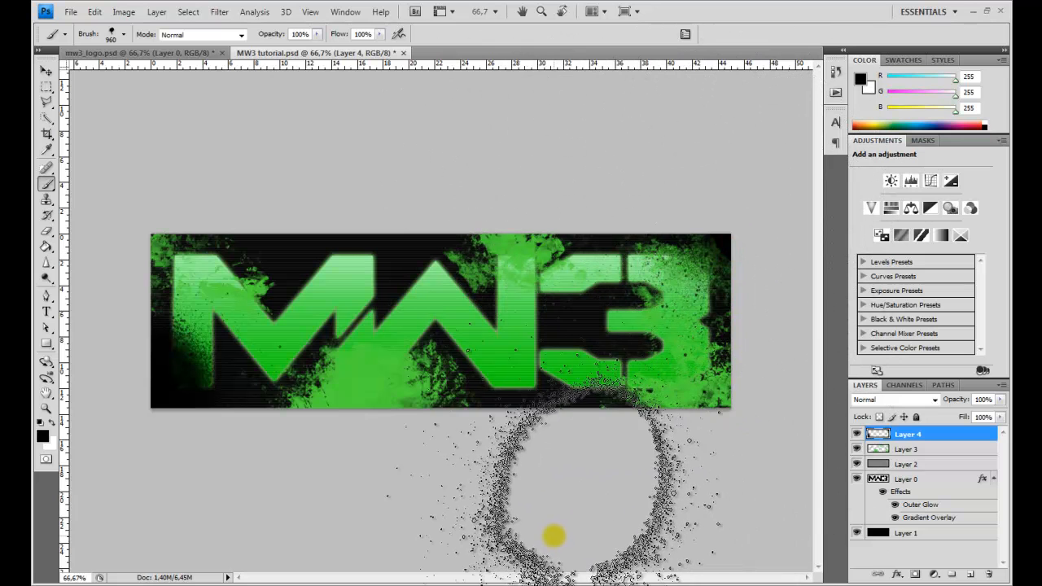
left_click(538, 534)
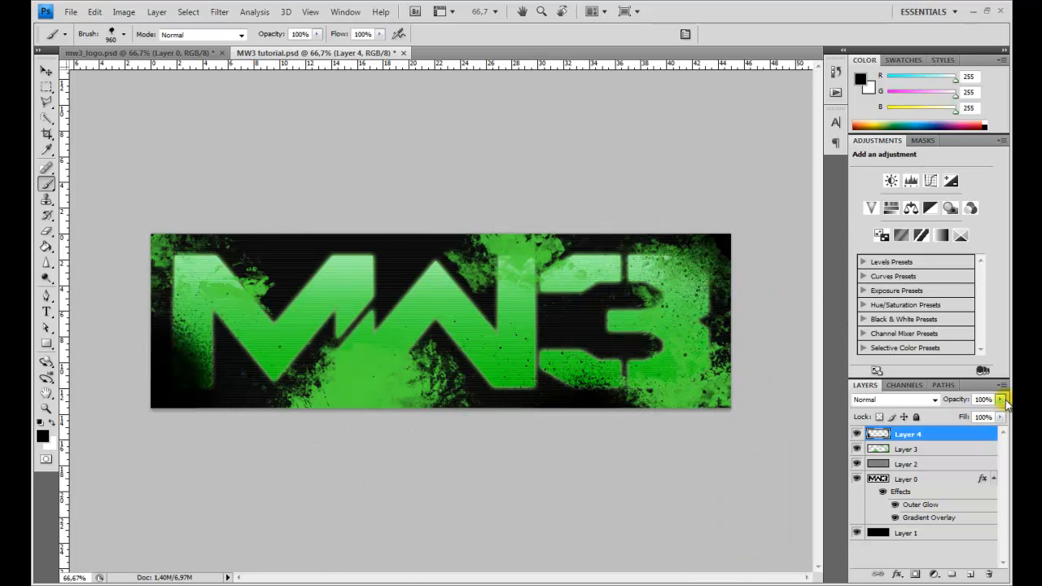
left_click(1001, 401)
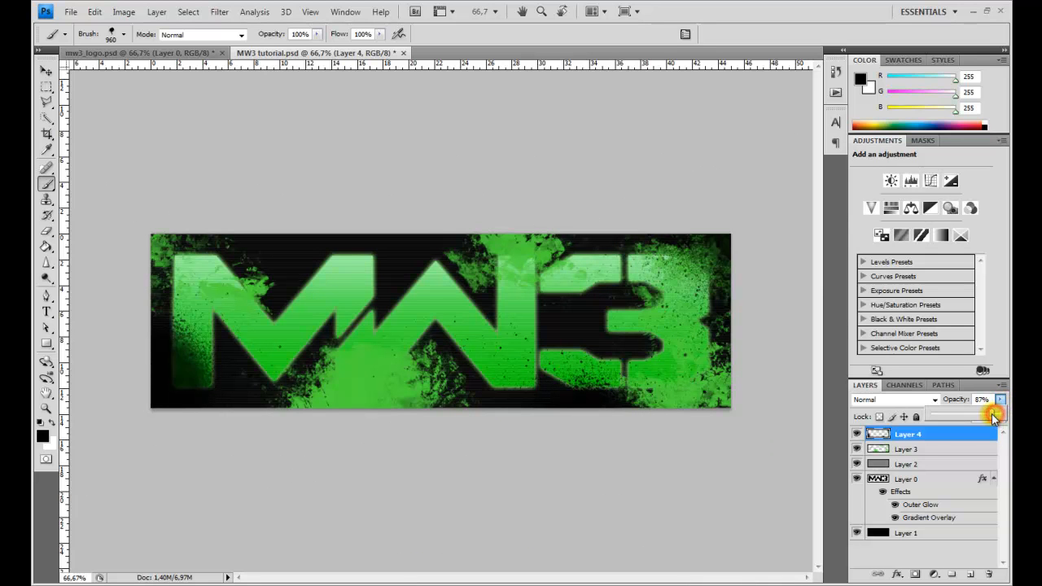
left_click_drag(992, 414, 985, 415)
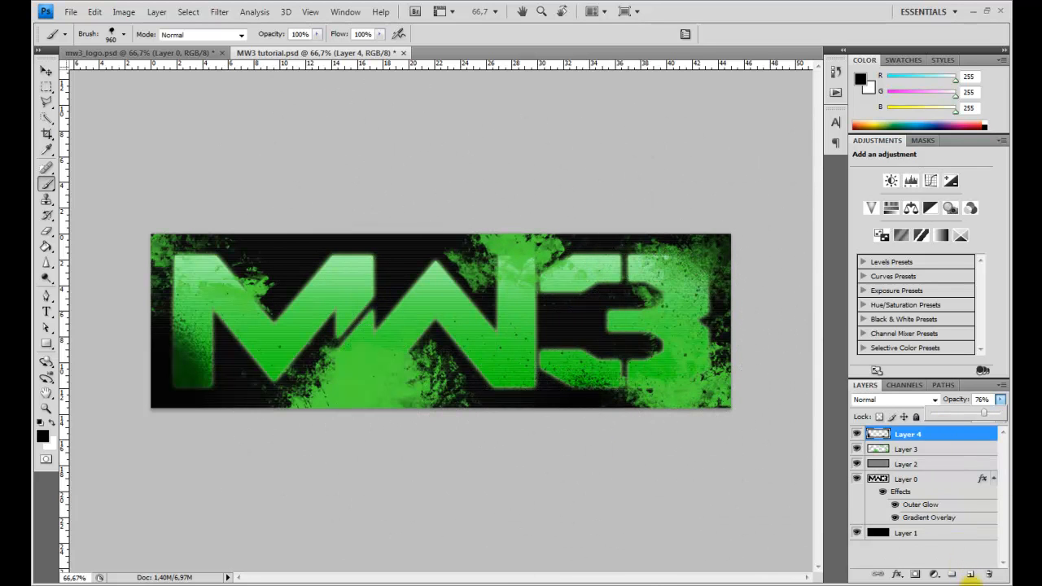
Add an empty layer above Layer 4 and replace the current brushes with the default set.
left_click(970, 576)
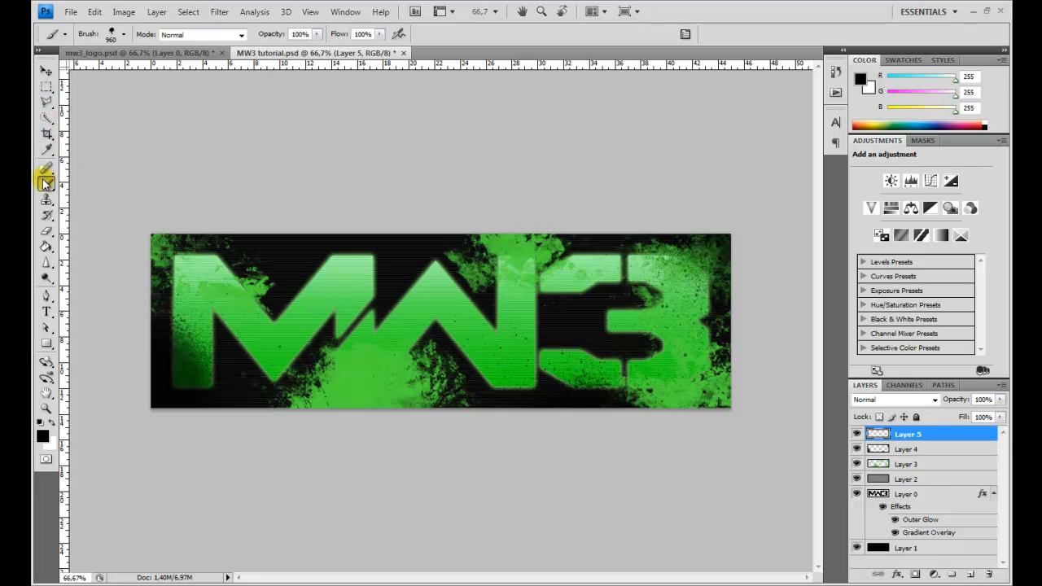
left_click(125, 34)
left_click(203, 58)
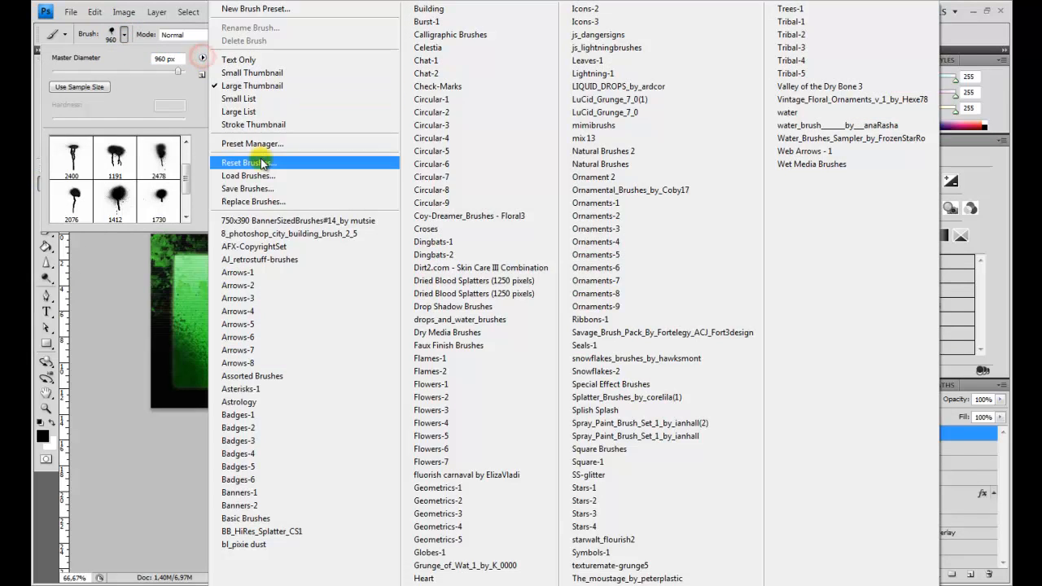
left_click(244, 163)
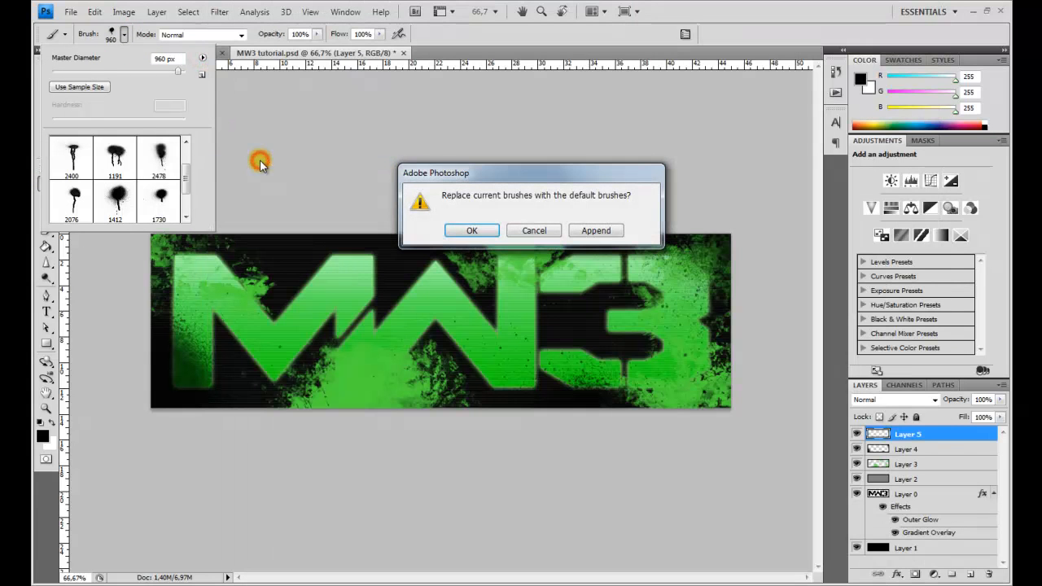
left_click(472, 231)
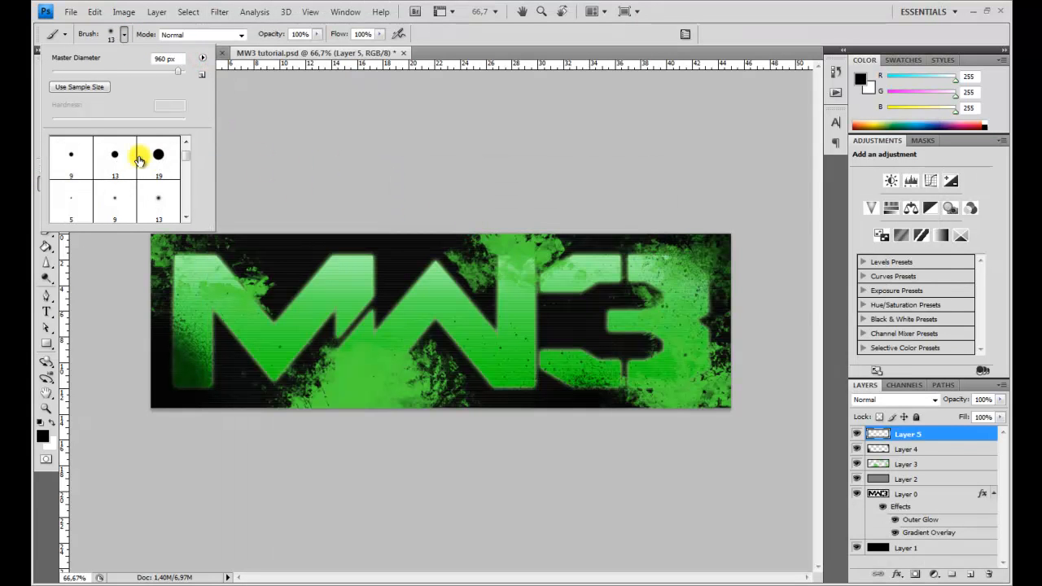
Choose the soft round 13 px brush, enlarge it to 360 px and set the brush opacity to 61%.
left_click(159, 208)
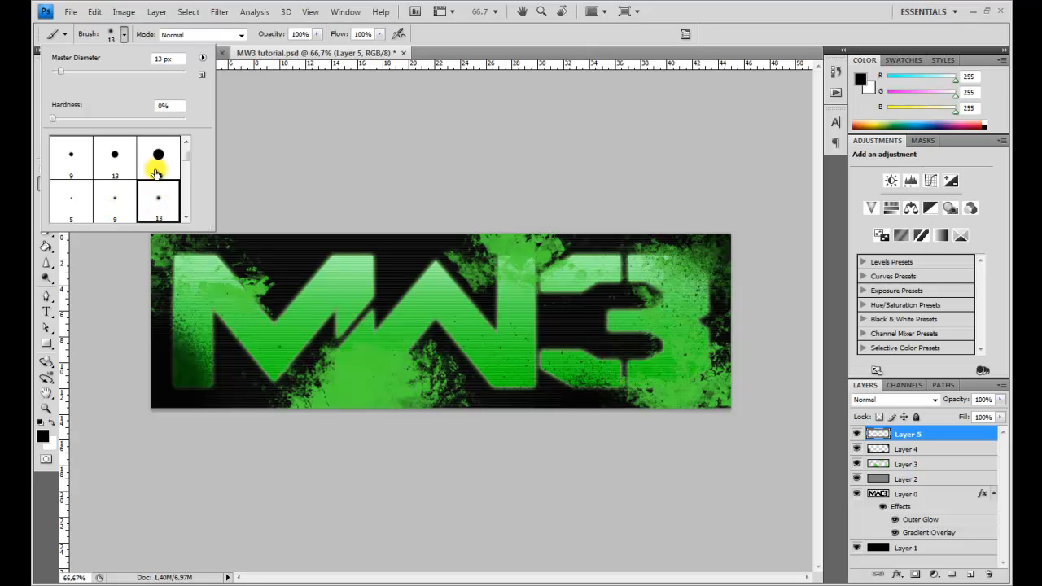
left_click(94, 72)
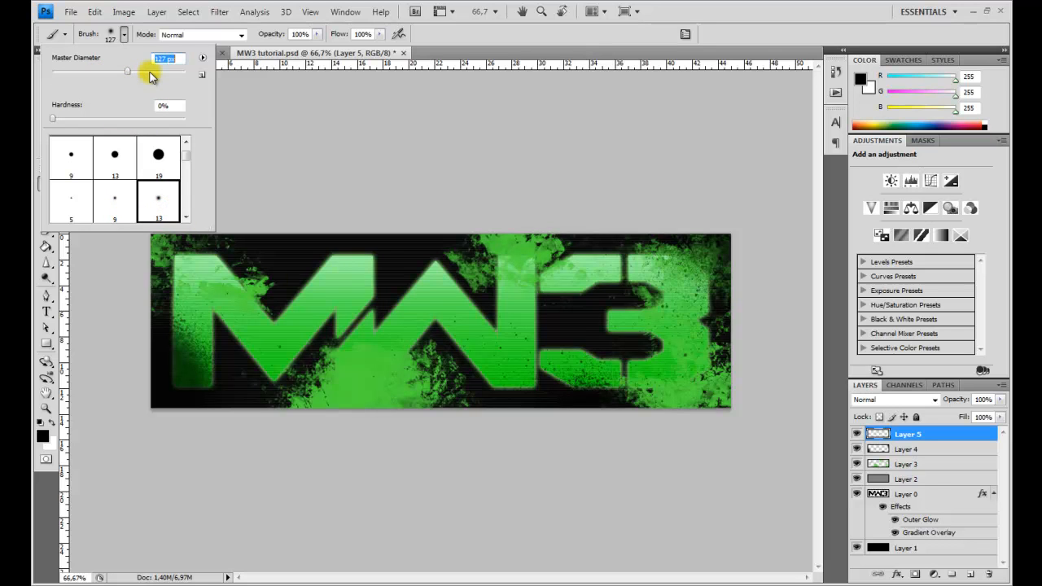
left_click_drag(141, 76, 163, 75)
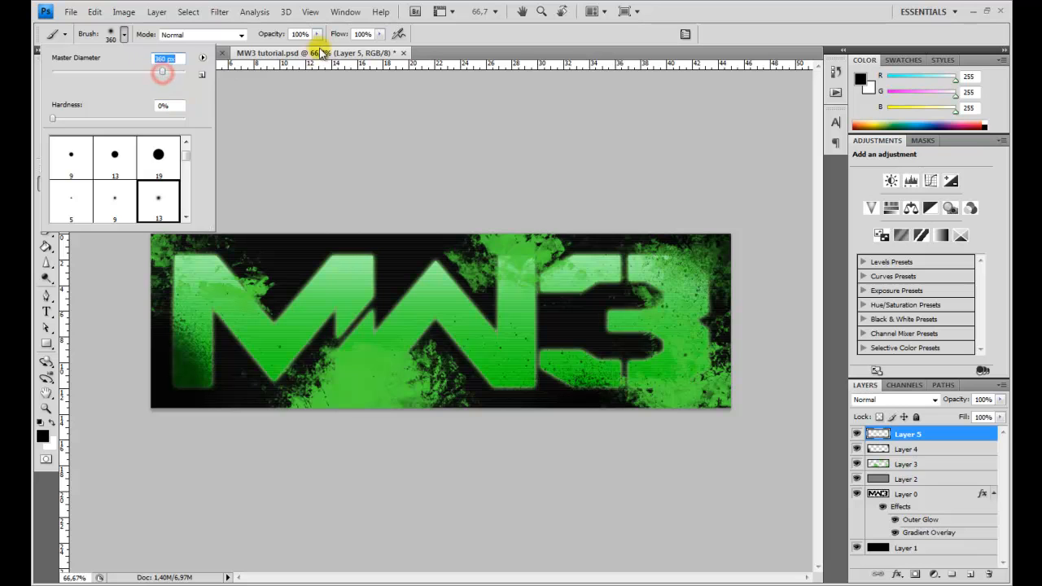
left_click(316, 34)
left_click_drag(314, 47, 299, 51)
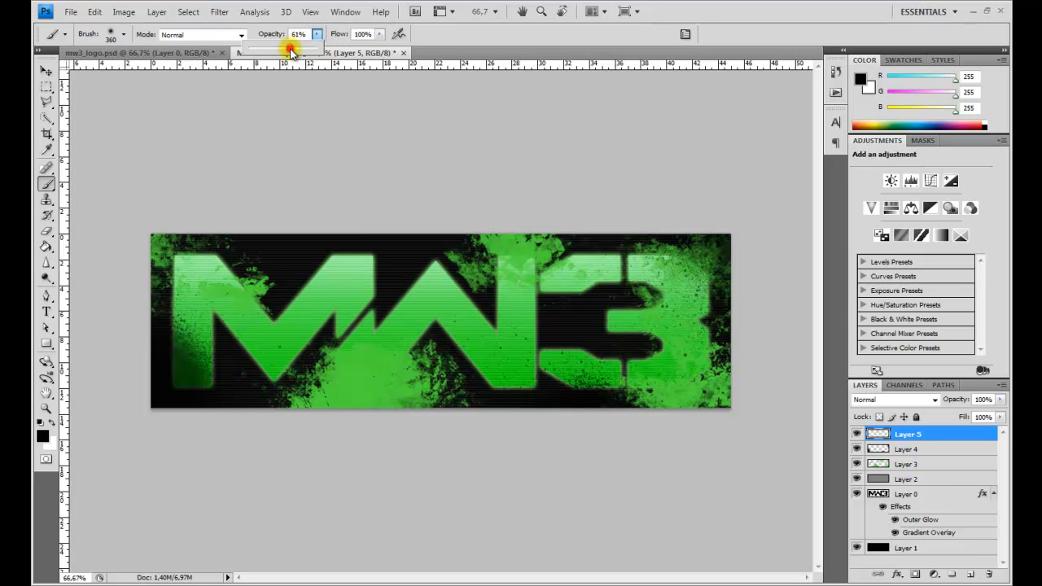
left_click(516, 439)
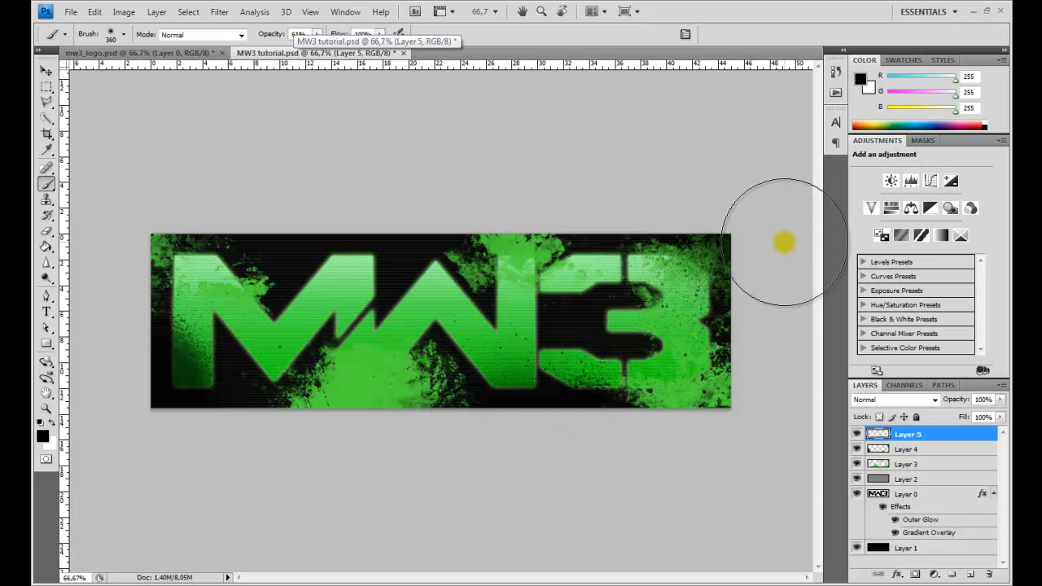
left_click(837, 70)
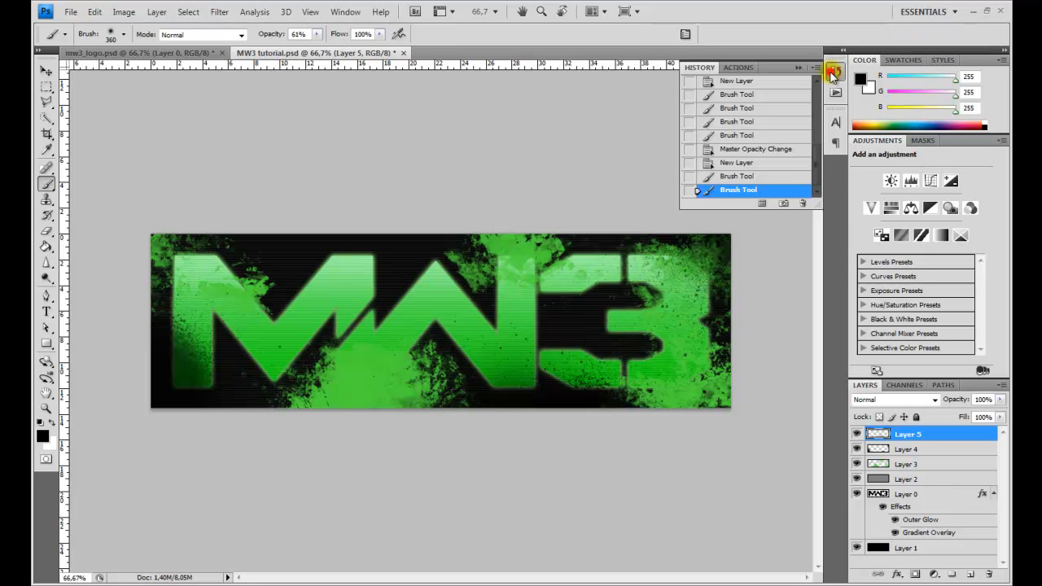
left_click(751, 164)
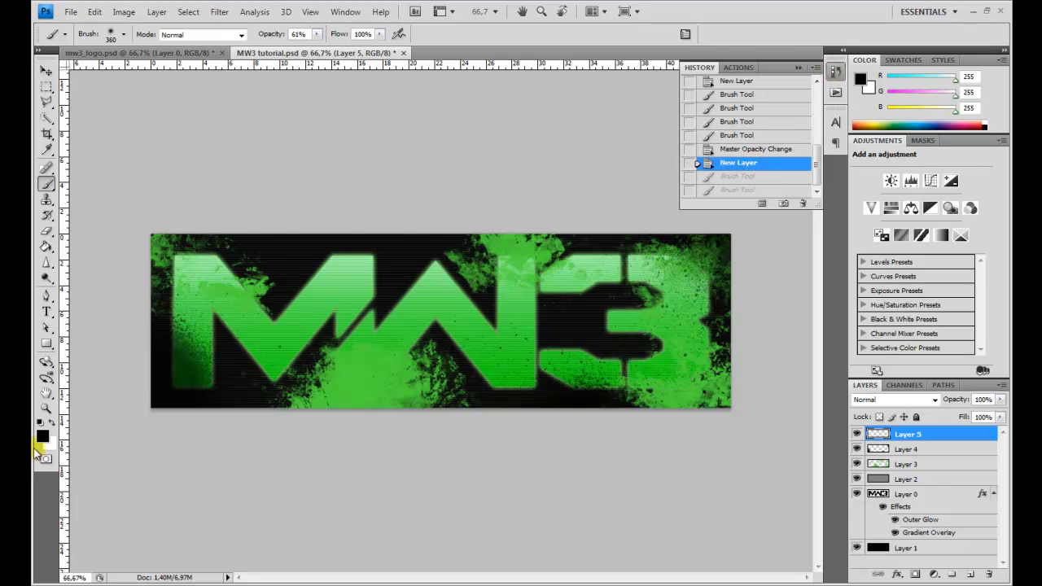
Swap the foreground colour to white and paint soft glows at the banner's lower edge below the W and upper edge above the M.
left_click(51, 425)
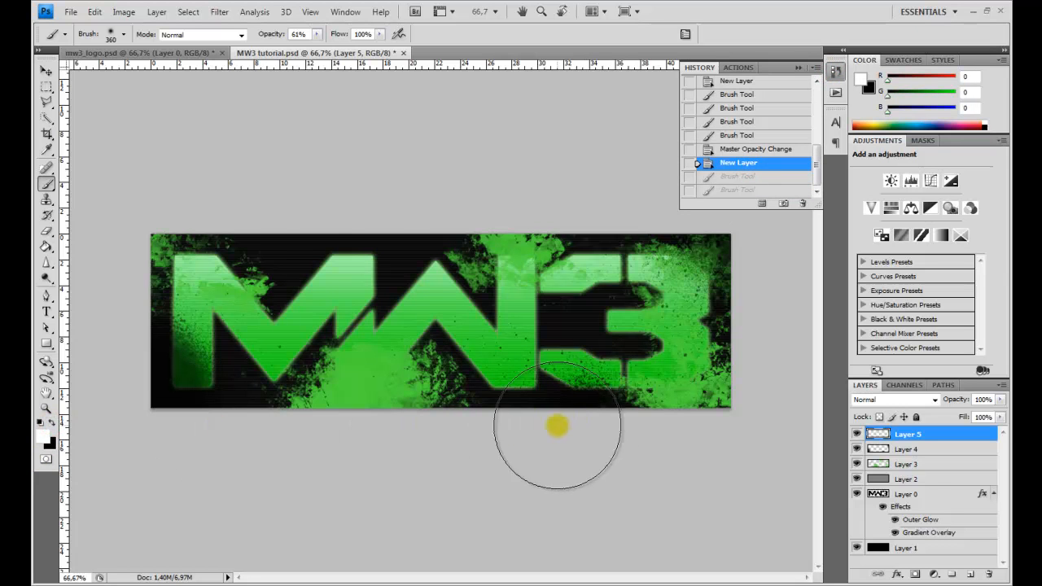
left_click(494, 438)
left_click(494, 440)
left_click(493, 440)
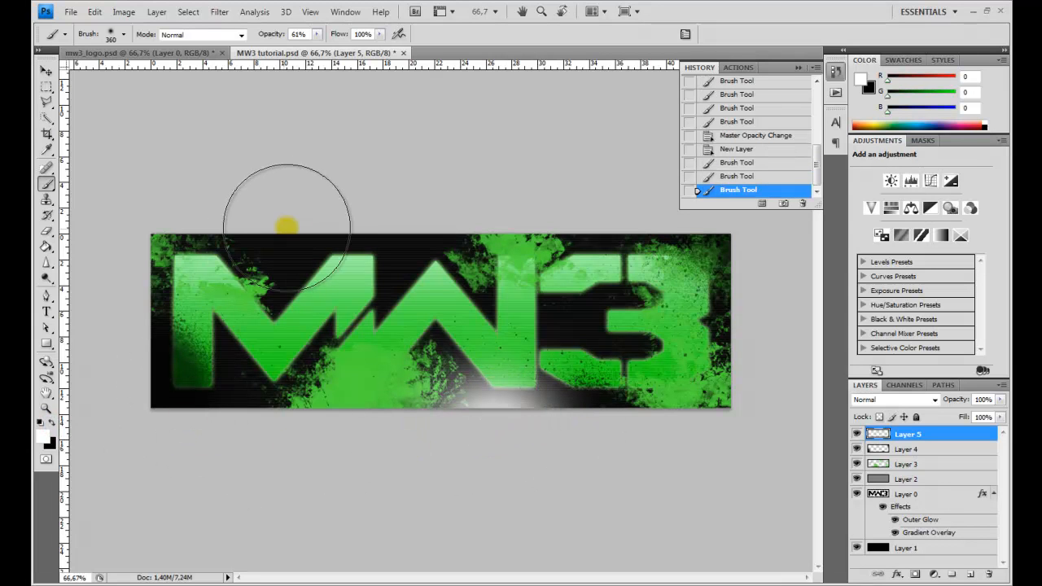
left_click(300, 212)
left_click(300, 211)
left_click(305, 212)
left_click(305, 212)
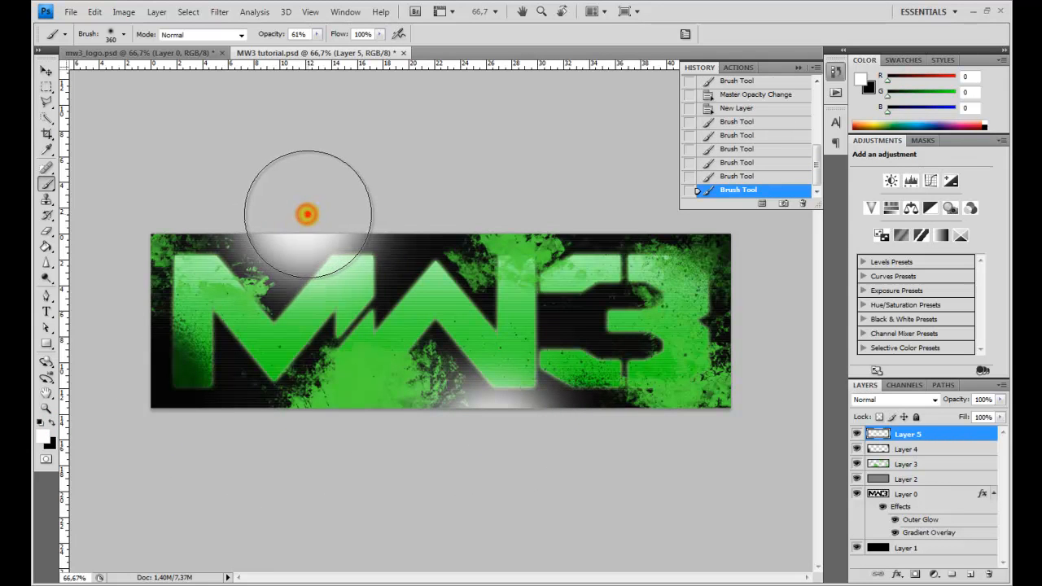
Paint soft white glows on the banner's lower-left and lower-right corners, and extend the upper-edge glow towards the W.
left_click(148, 429)
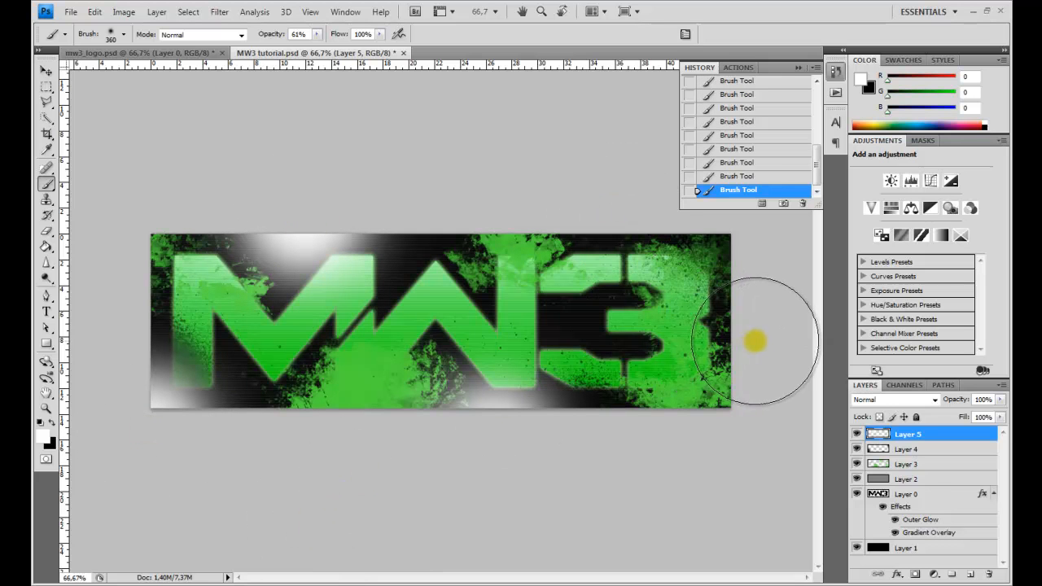
left_click(759, 383)
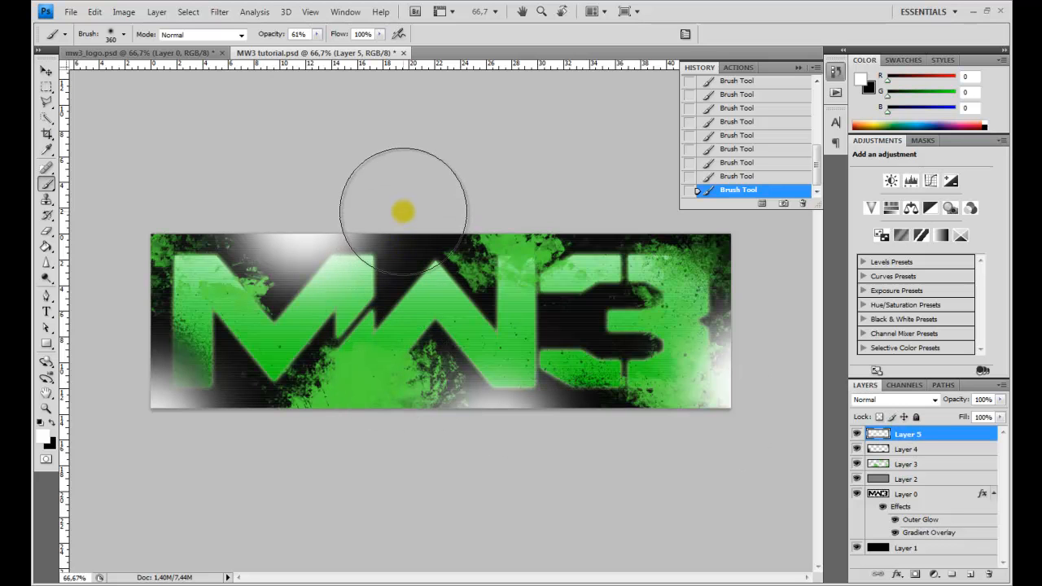
left_click(378, 209)
left_click(383, 210)
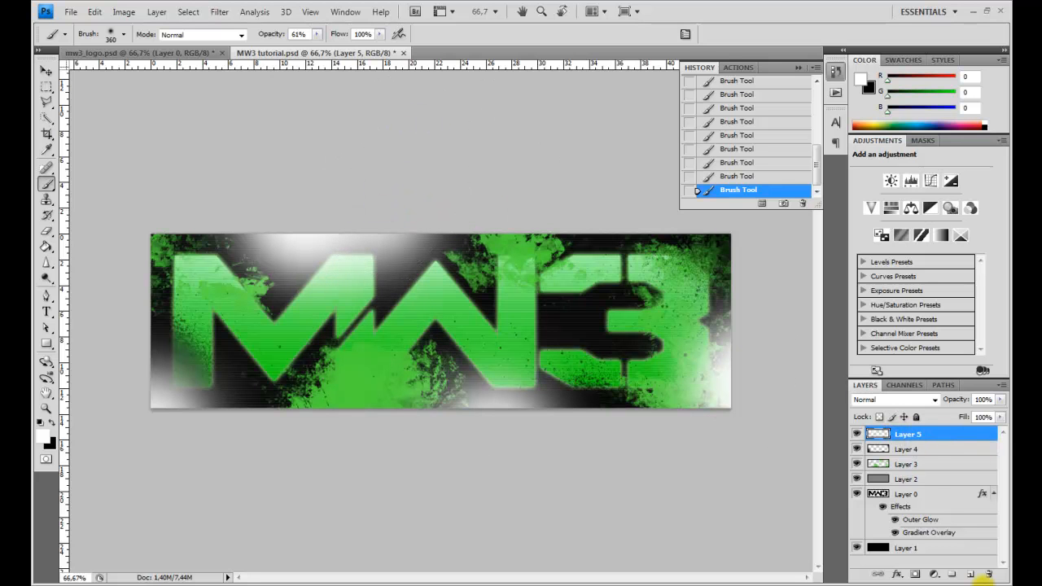
Create a layer group, move Layers 2 to 5 into it and collapse the group.
left_click(952, 576)
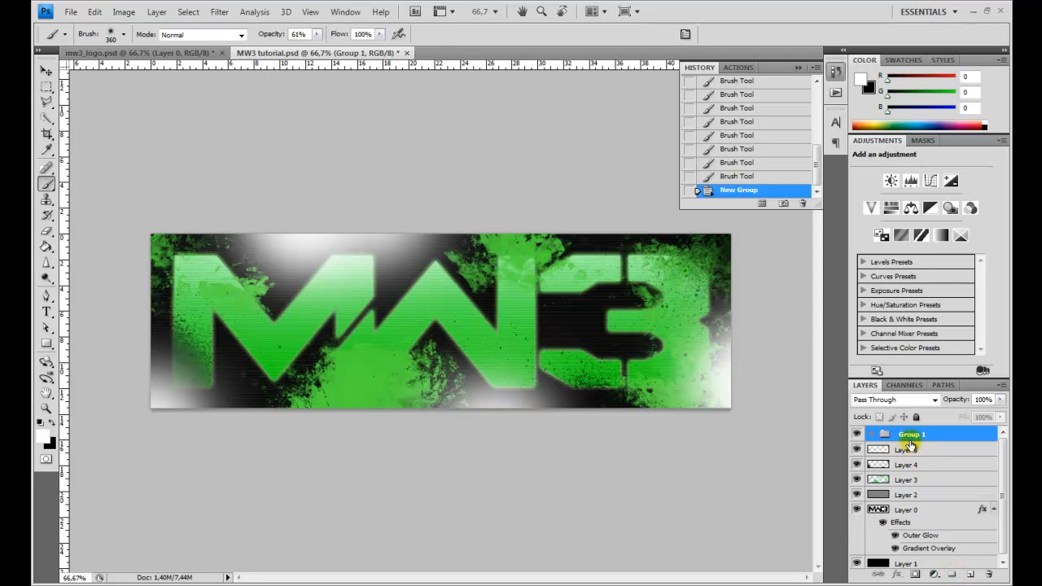
left_click(907, 450)
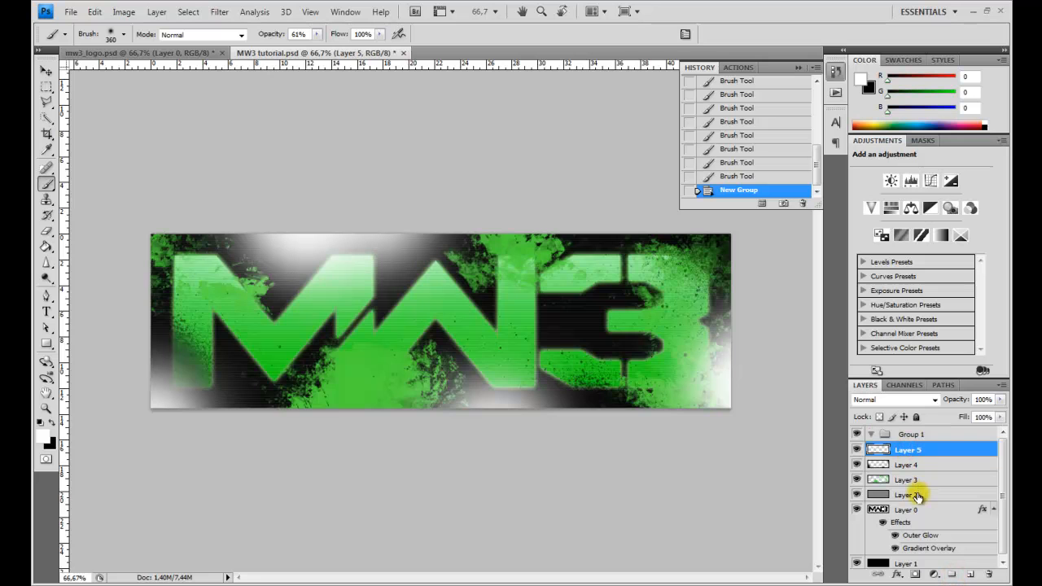
left_click(917, 496, "shift")
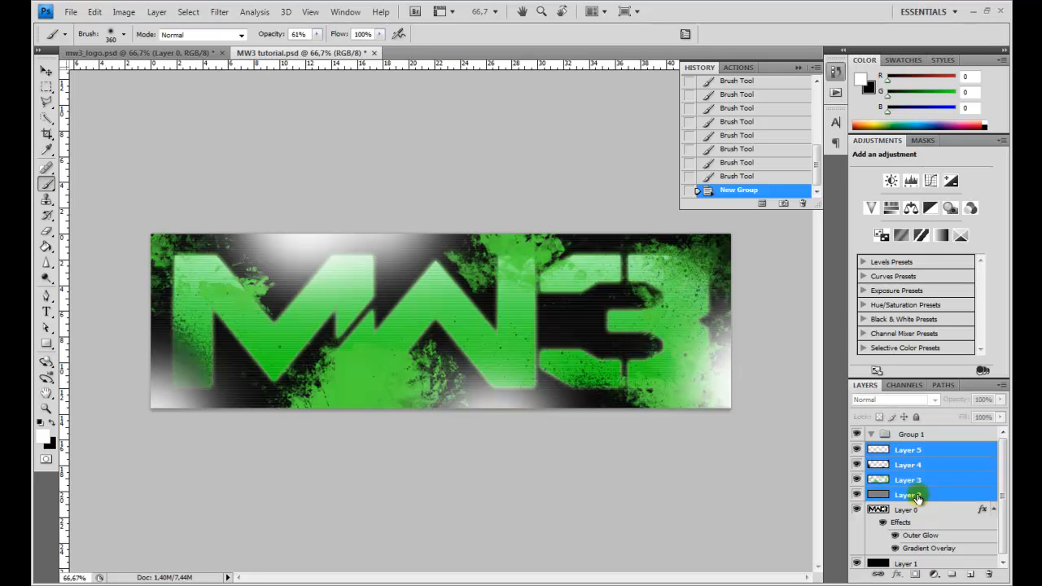
left_click_drag(920, 454, 914, 432)
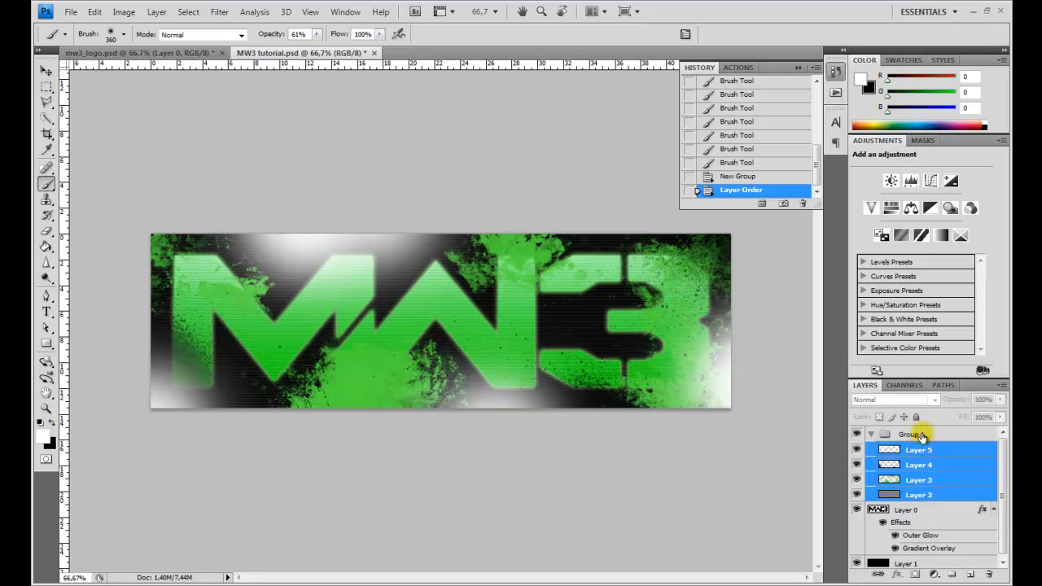
left_click(871, 437)
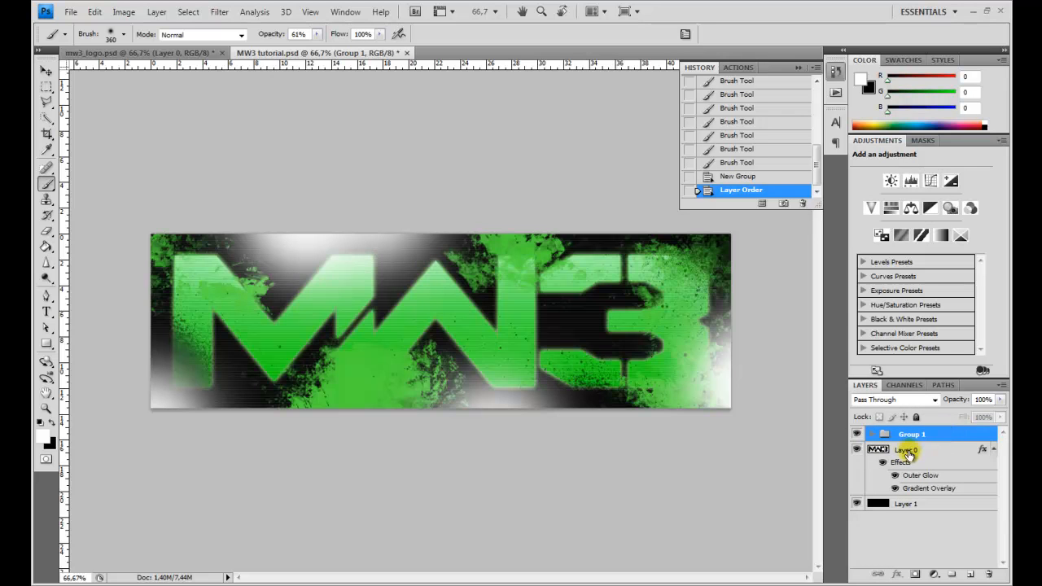
Load the letter shapes of Layer 0 as a selection and invert it to select the area around the letters.
left_click(879, 454)
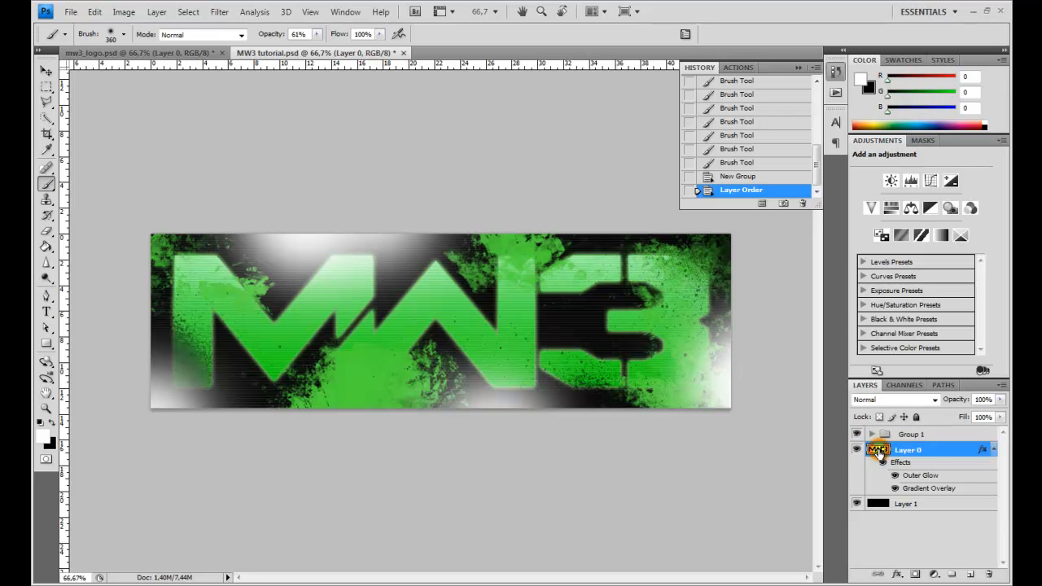
right_click(880, 454)
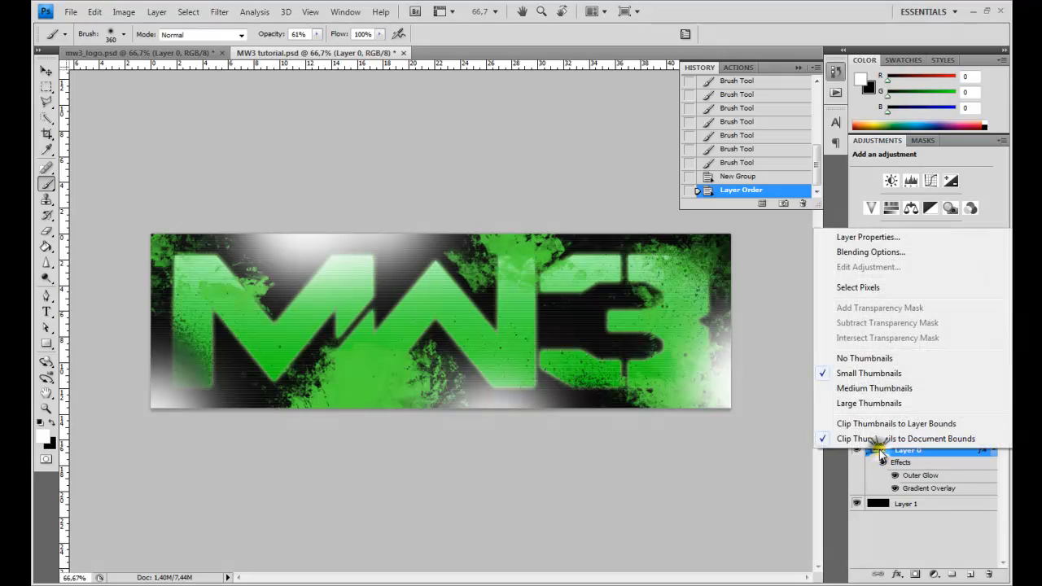
left_click(866, 287)
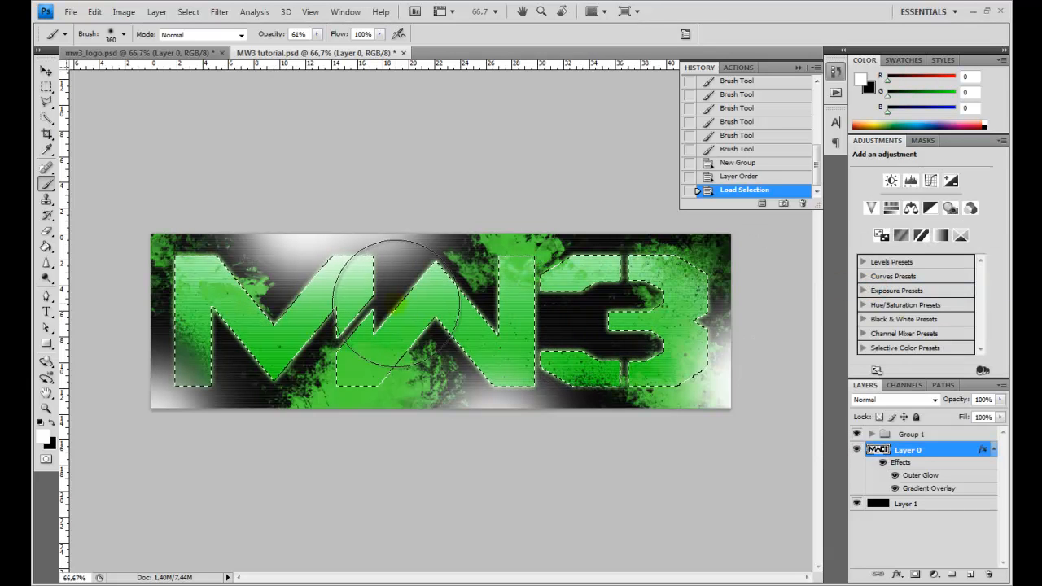
left_click(45, 72)
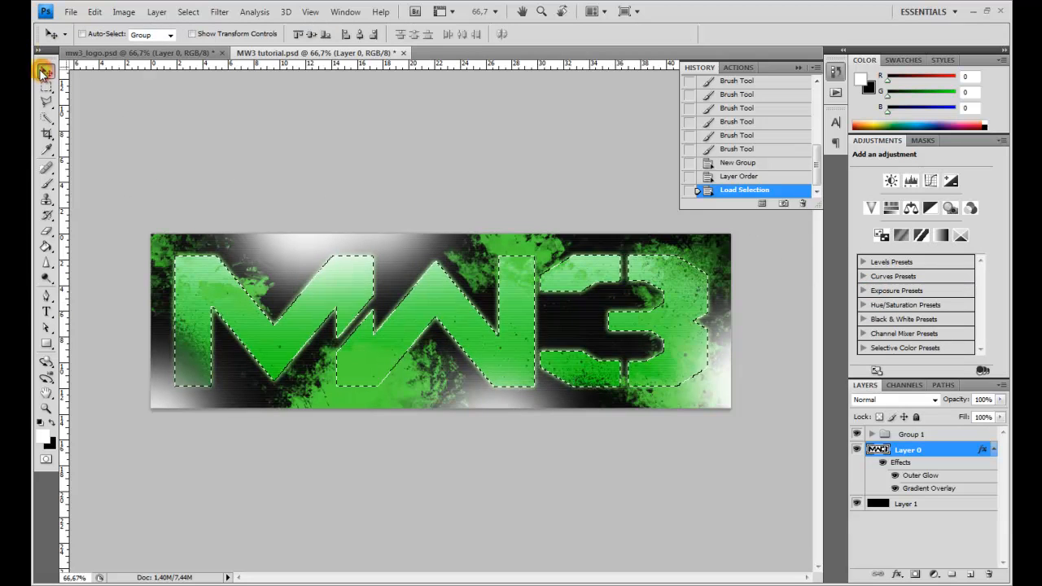
left_click(194, 14)
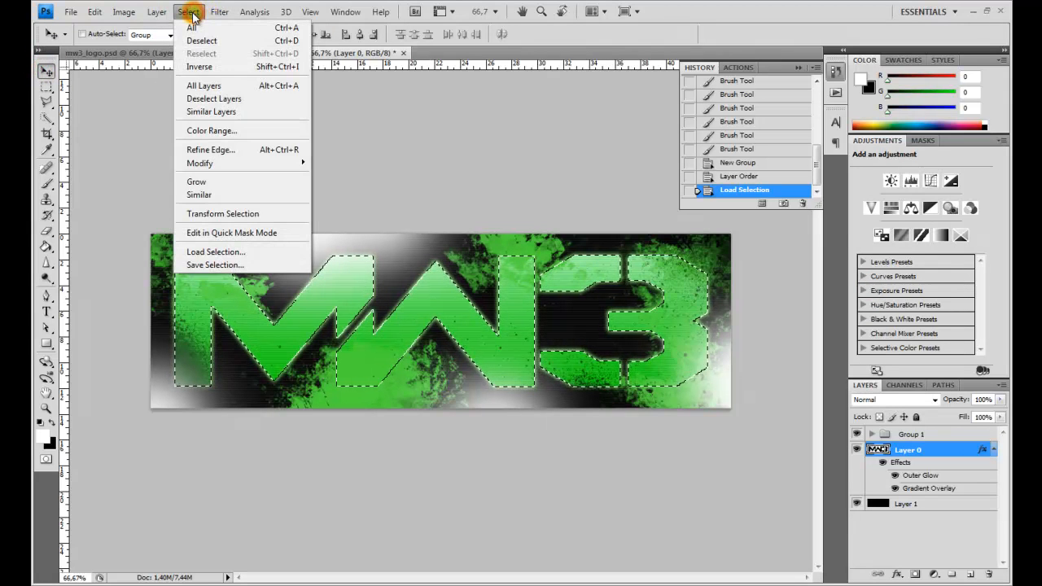
left_click(199, 67)
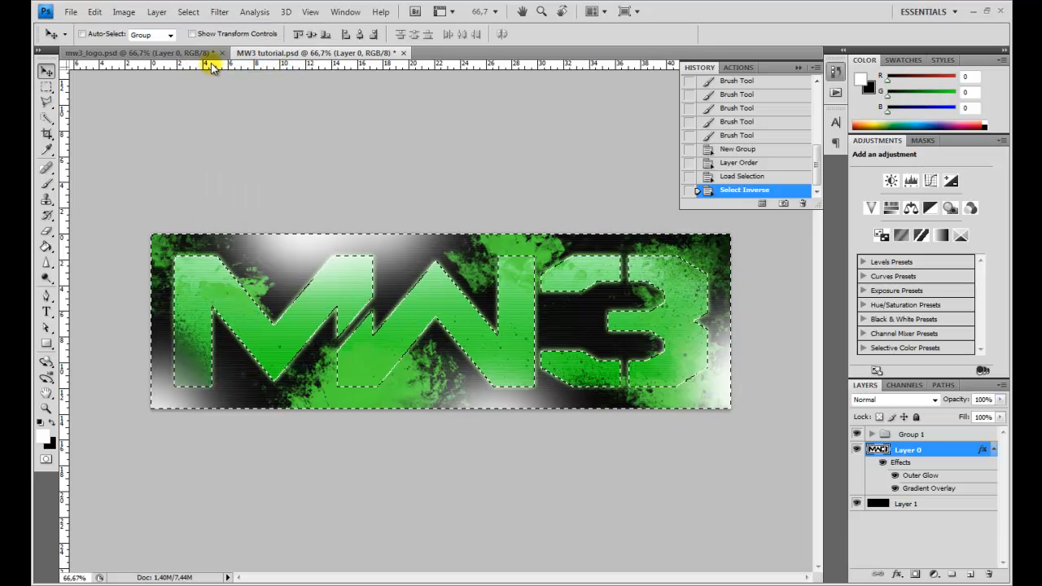
Try to clear the selected area around the letters from Group 1 as a whole.
left_click(912, 434)
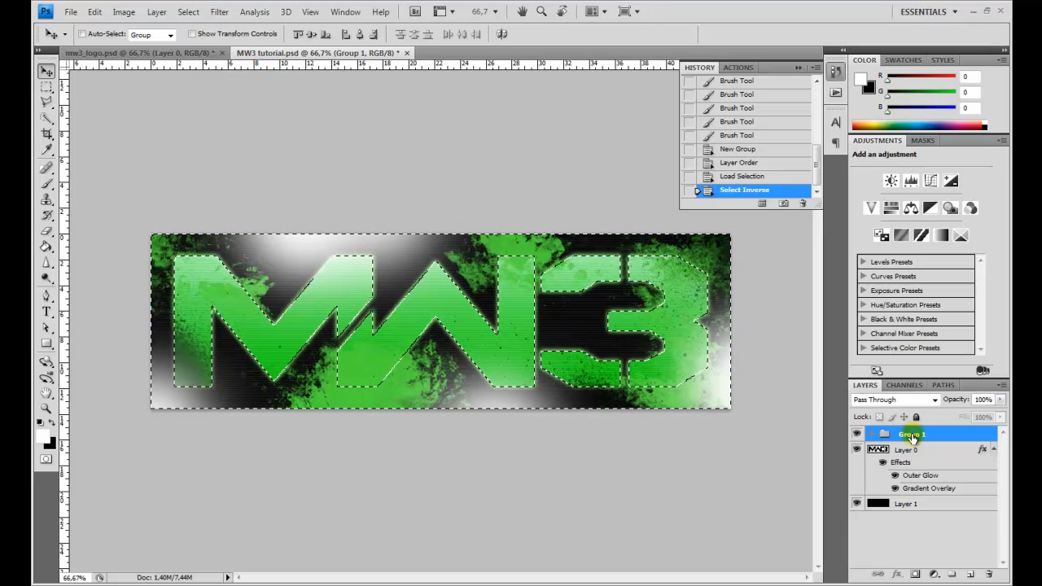
key("Delete")
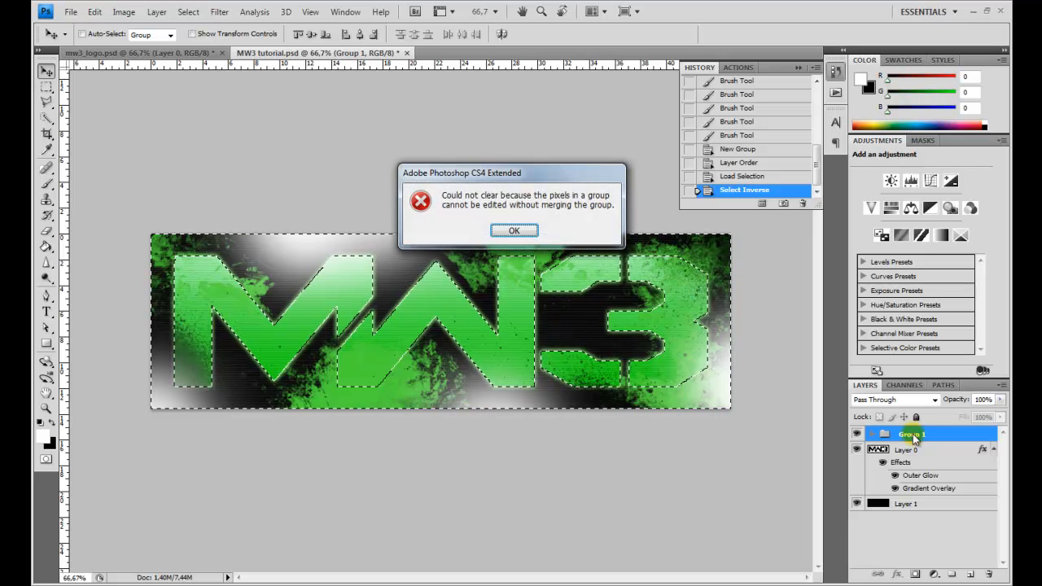
left_click(515, 231)
Clear the area outside the letters from Layers 5, 4, 3 and 2 in Group 1, and deselect.
left_click(868, 435)
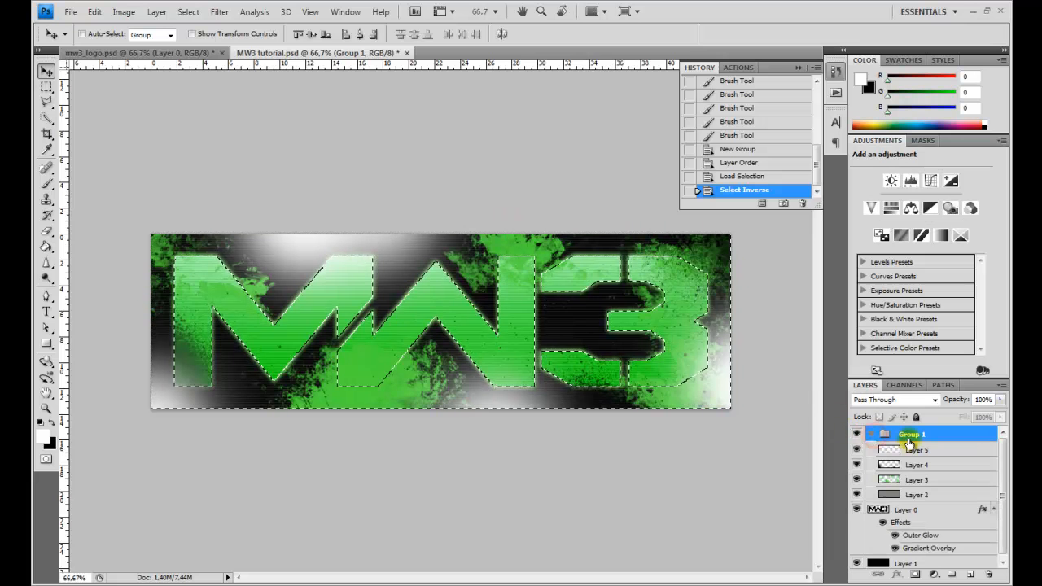
left_click(916, 450)
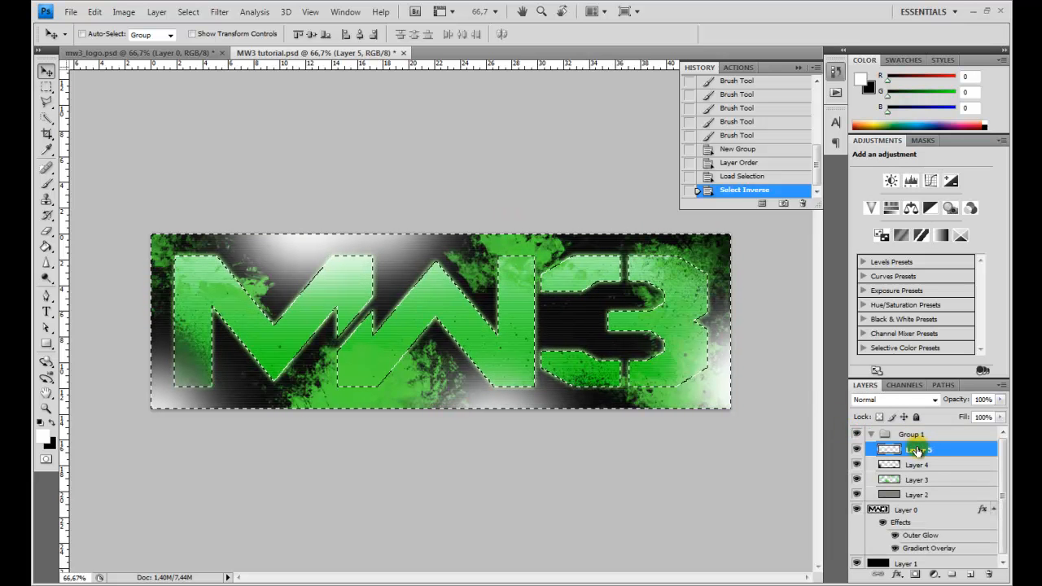
key("Delete")
left_click(930, 467)
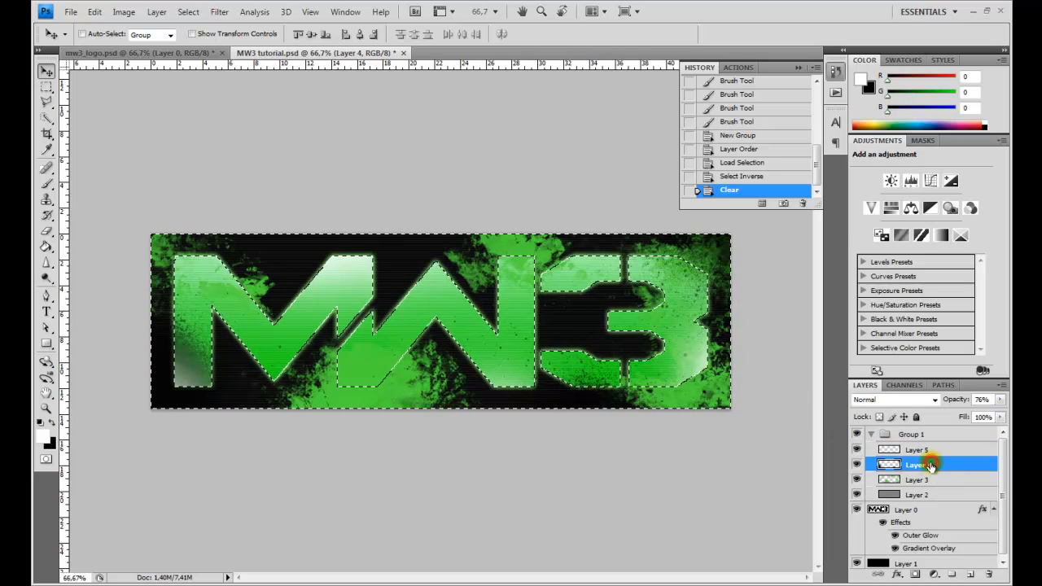
key("Delete")
left_click(933, 481)
key("Delete")
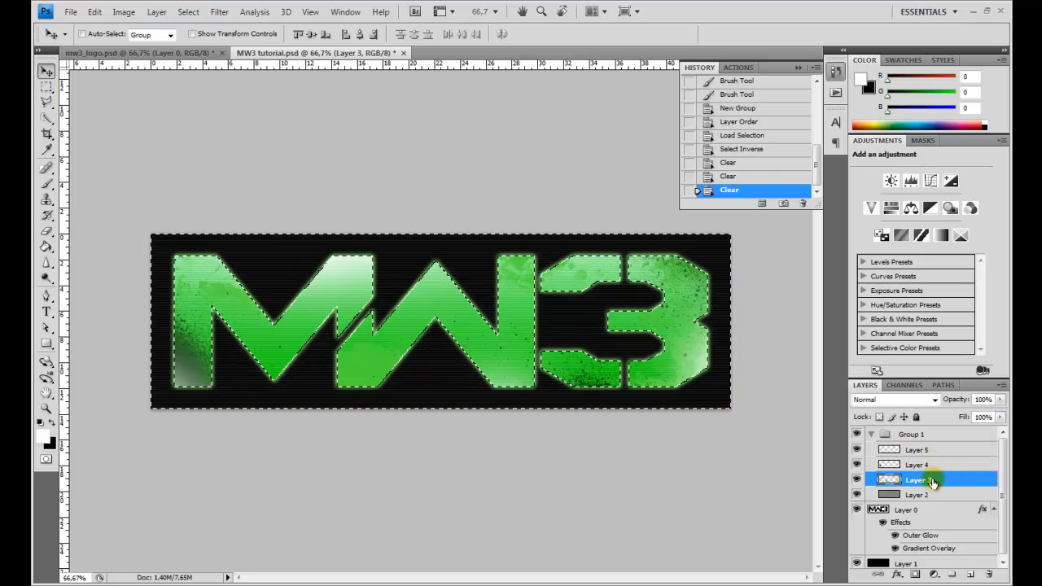
left_click(932, 495)
key("Delete")
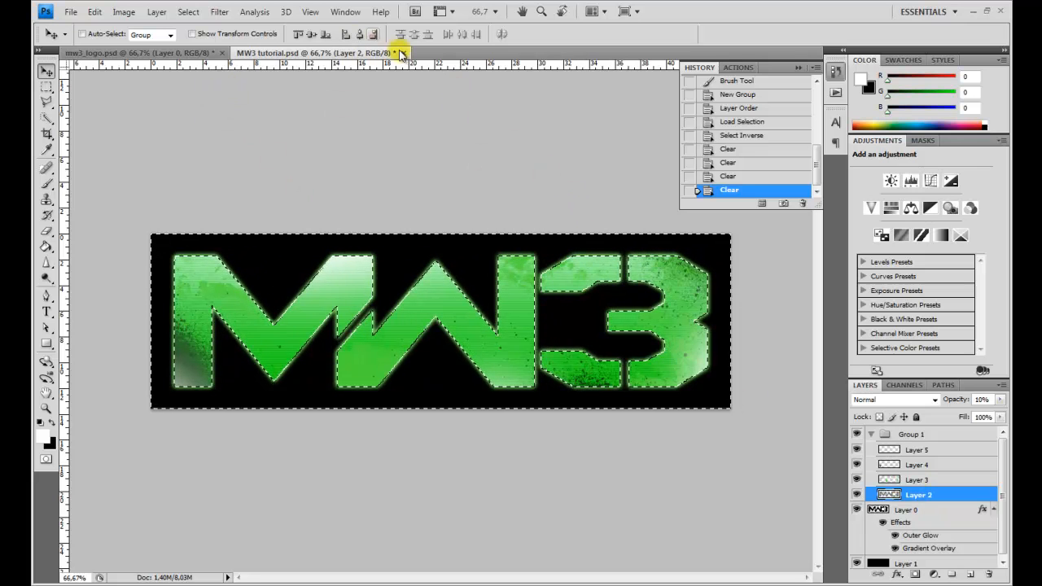
left_click(871, 434)
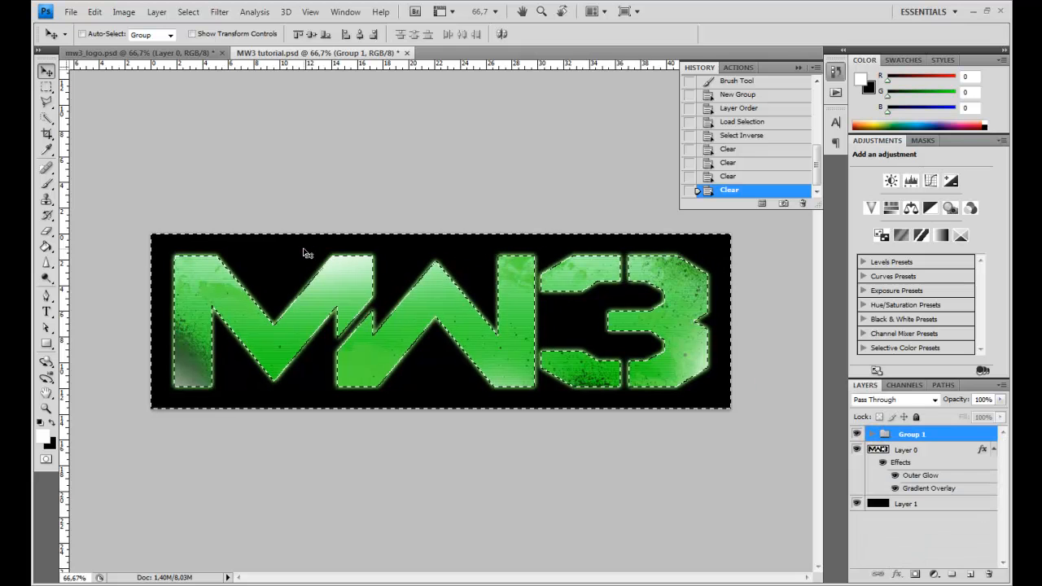
key("ctrl+d")
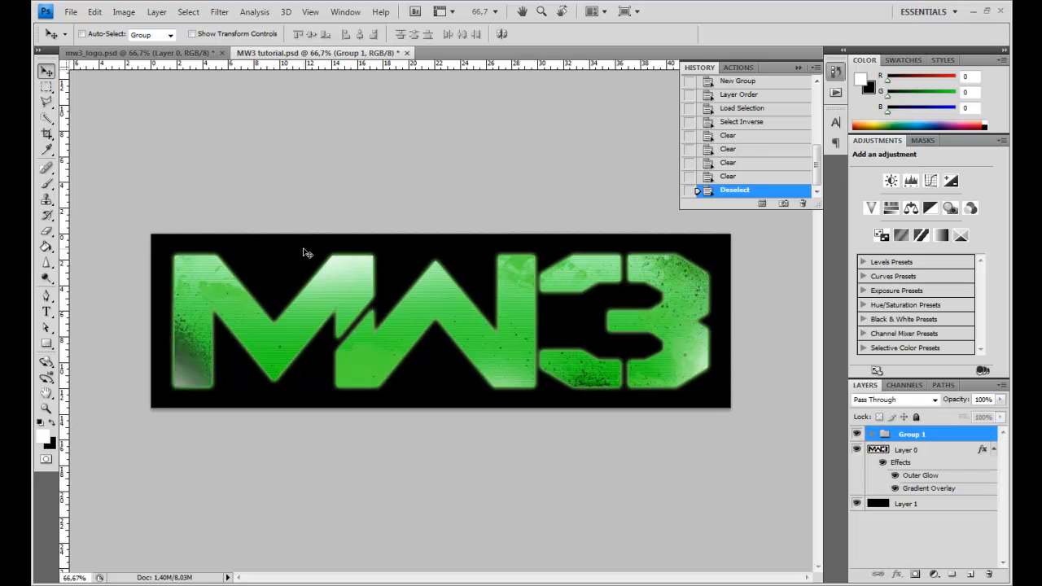
Swap the foreground colour to black and replace the current brushes with the Spray_Paint_Brush_Set_1_by_ianhall(2) set.
left_click(52, 422)
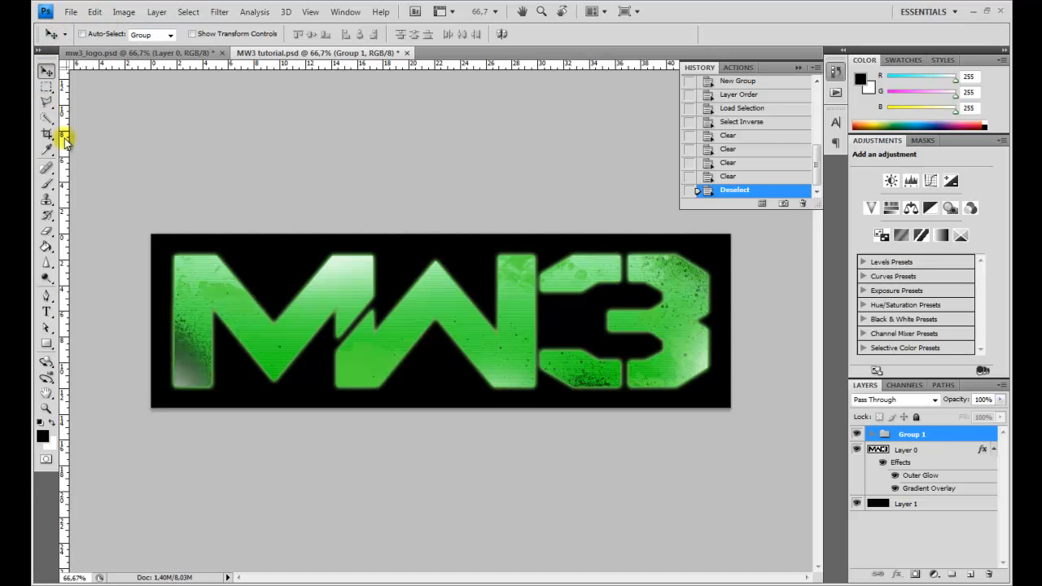
left_click(46, 183)
left_click(124, 36)
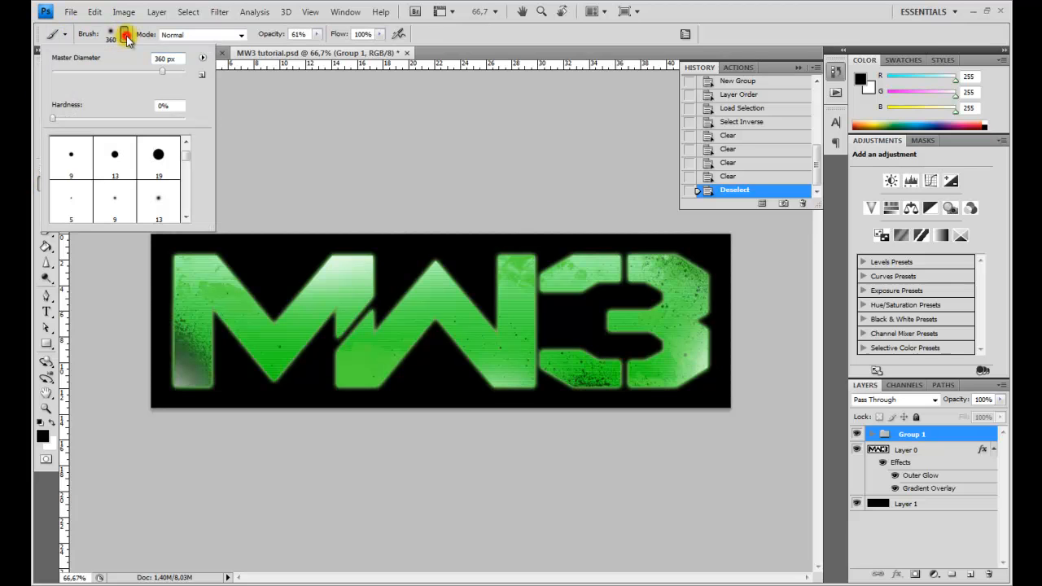
left_click(204, 59)
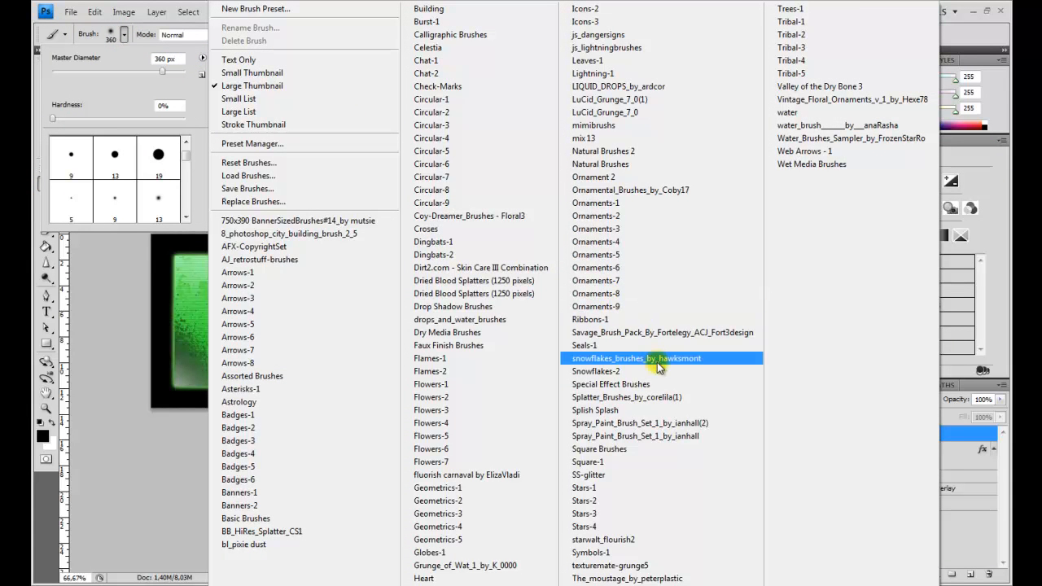
left_click(658, 423)
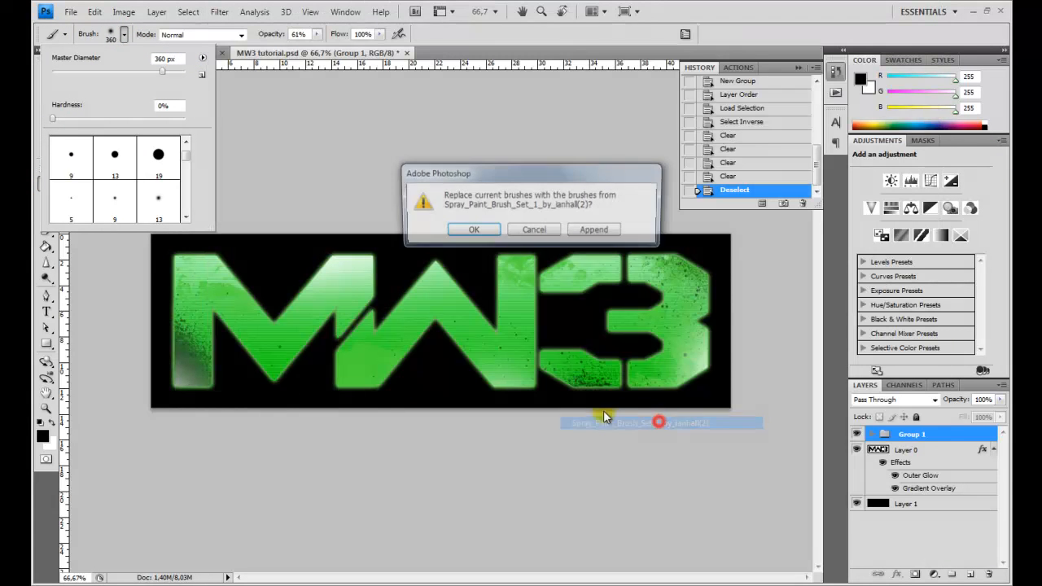
left_click(471, 231)
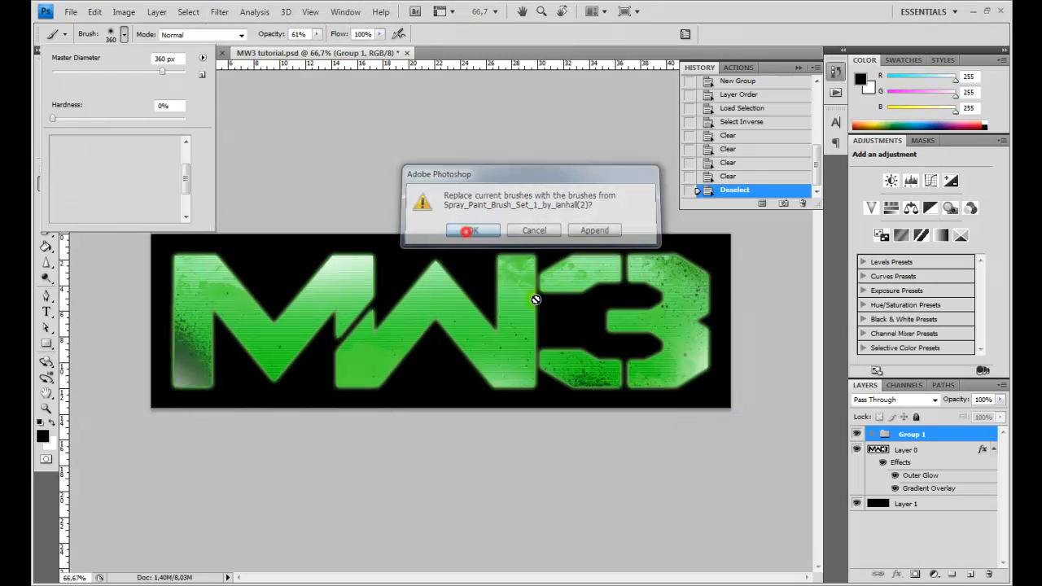
Create a new layer above Group 1 and paint soft black shading over the M's lower-left corner, raising the brush opacity to 100%.
left_click(969, 574)
left_click(970, 574)
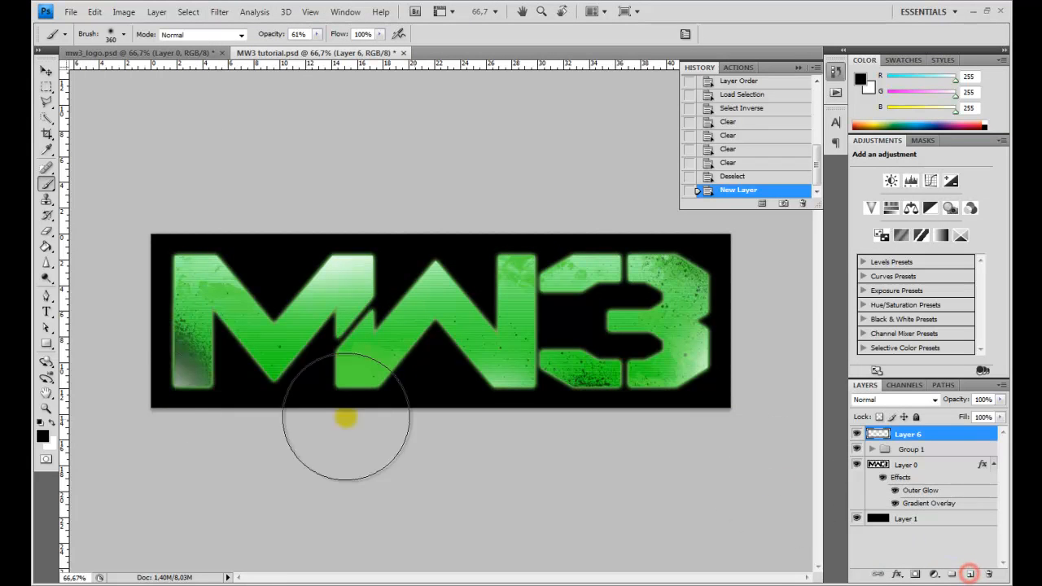
left_click(142, 429)
left_click(143, 429)
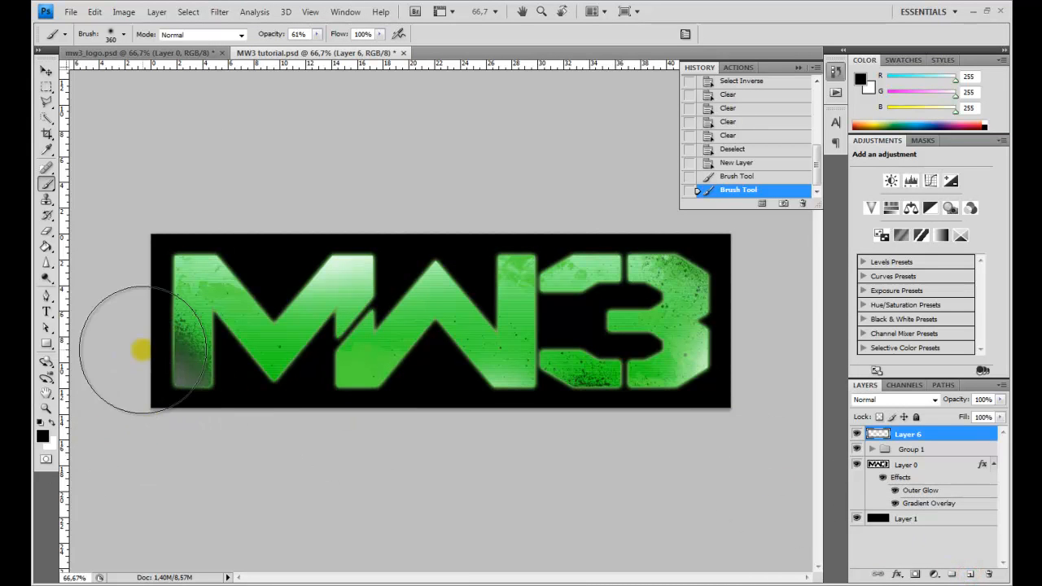
left_click_drag(318, 51, 348, 47)
left_click(142, 425)
left_click(142, 424)
left_click(142, 424)
left_click(144, 424)
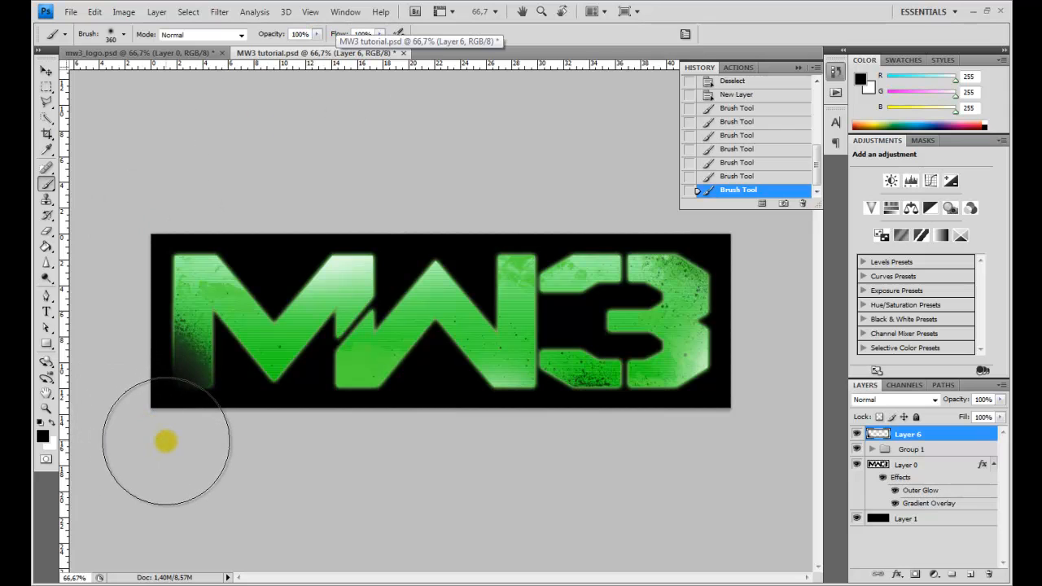
Undo all the soft black strokes on the new layer, going back to the state where it was created.
left_click(766, 176)
left_click(764, 163)
left_click(761, 150)
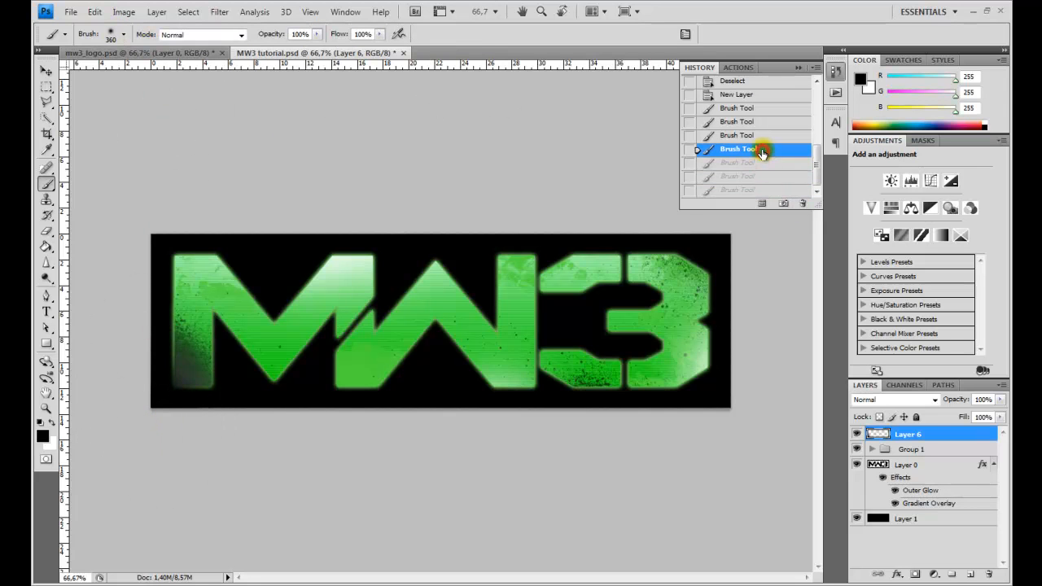
left_click(761, 136)
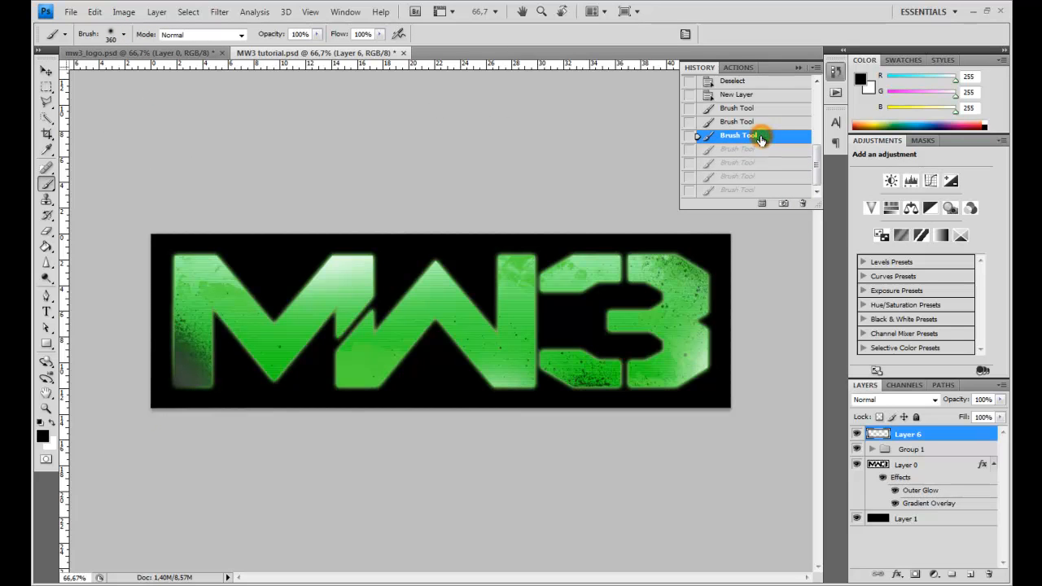
left_click(760, 122)
left_click(757, 109)
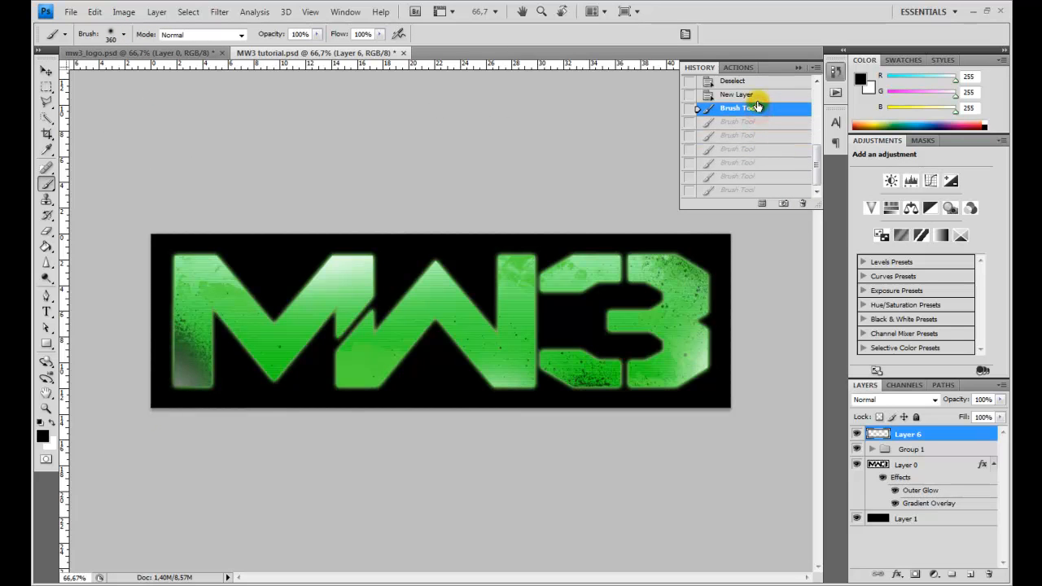
left_click(751, 95)
Try a black stroke near the M's lower-left corner with the 1402 spray brush reduced to 911 px.
left_click(124, 36)
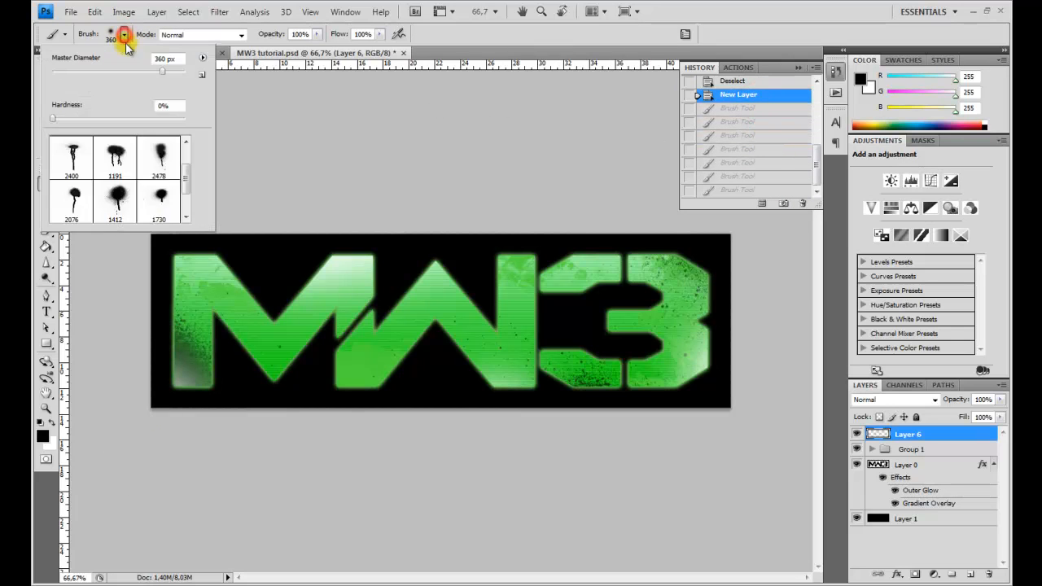
left_click(159, 202)
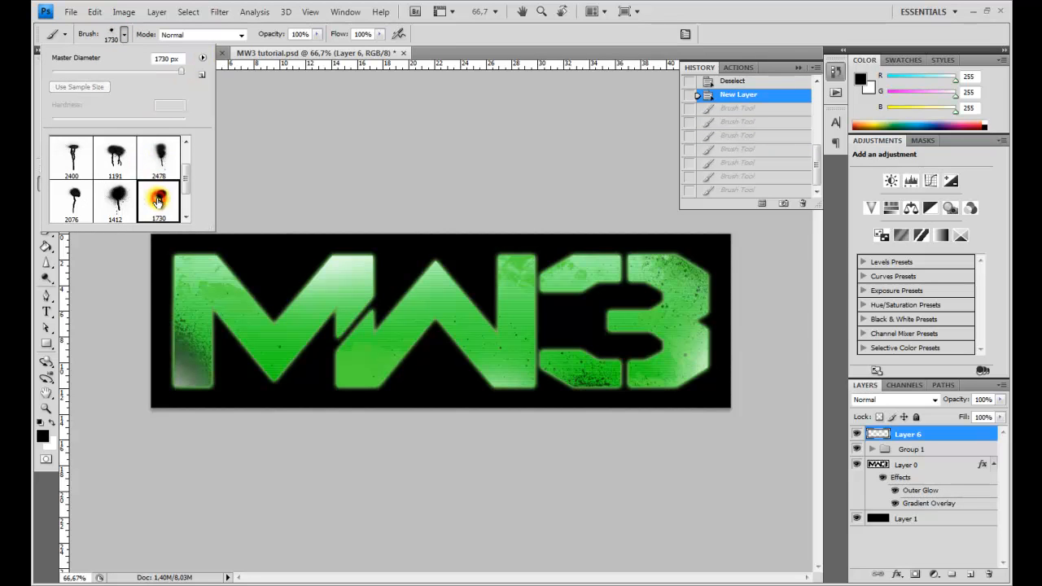
left_click_drag(187, 179, 187, 197)
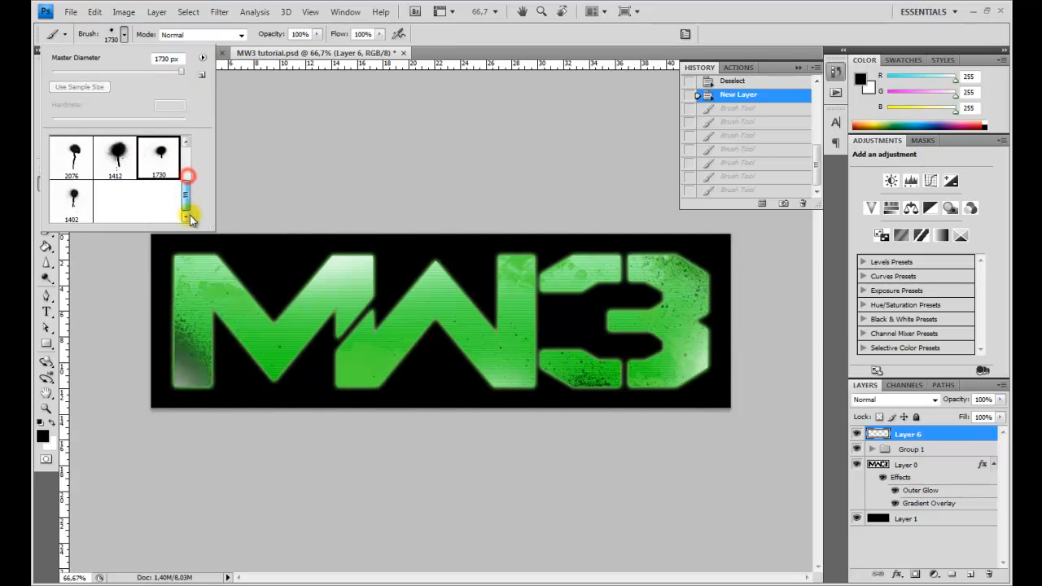
left_click(75, 205)
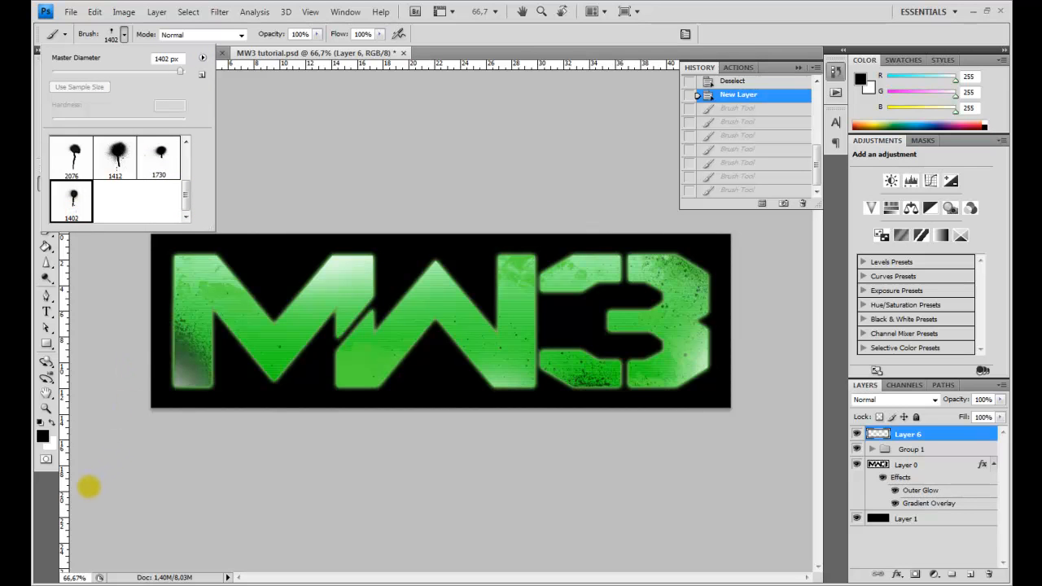
left_click_drag(180, 72, 174, 76)
left_click(124, 458)
left_click_drag(124, 458, 126, 456)
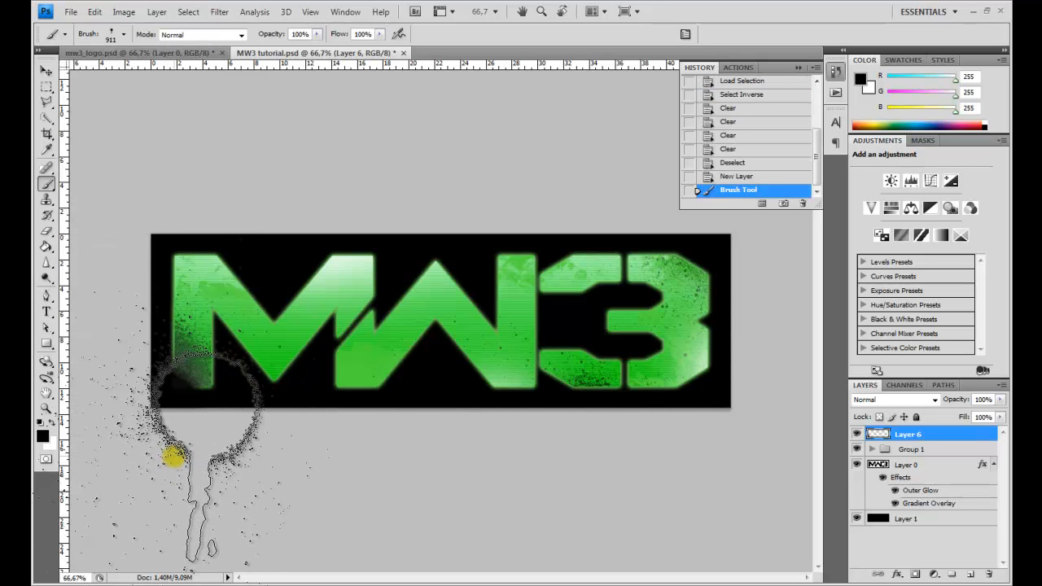
key("ctrl+z")
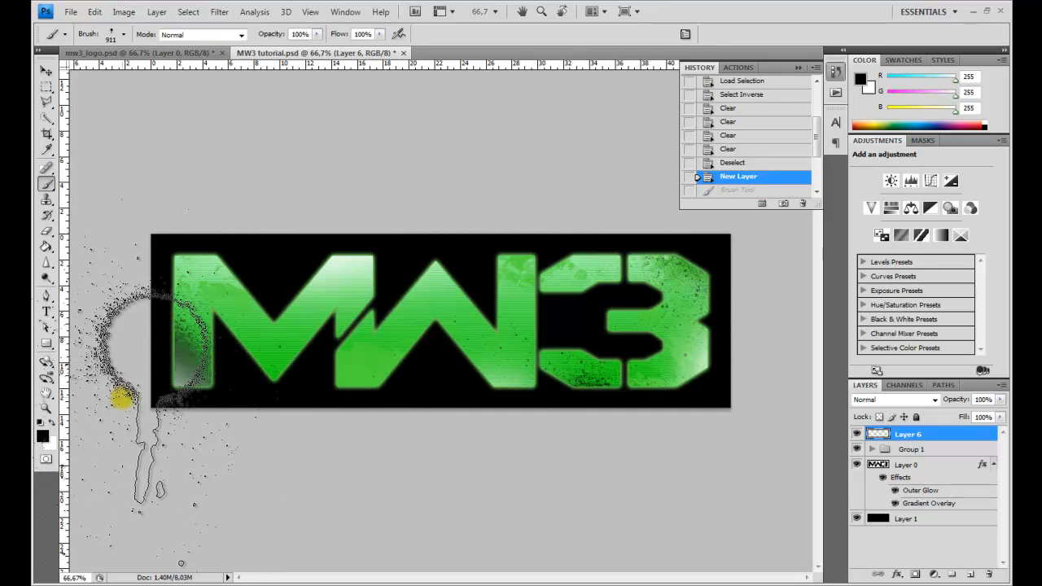
Choose the 1412 spray brush, reduce it to 1242 px and spray black over the M's lower-left corner.
left_click(123, 34)
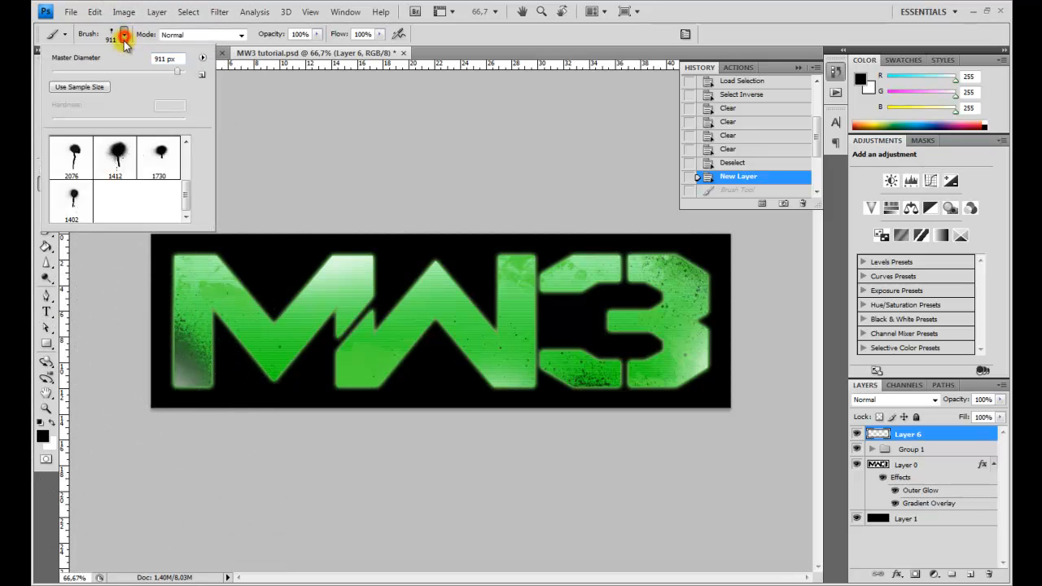
left_click(116, 161)
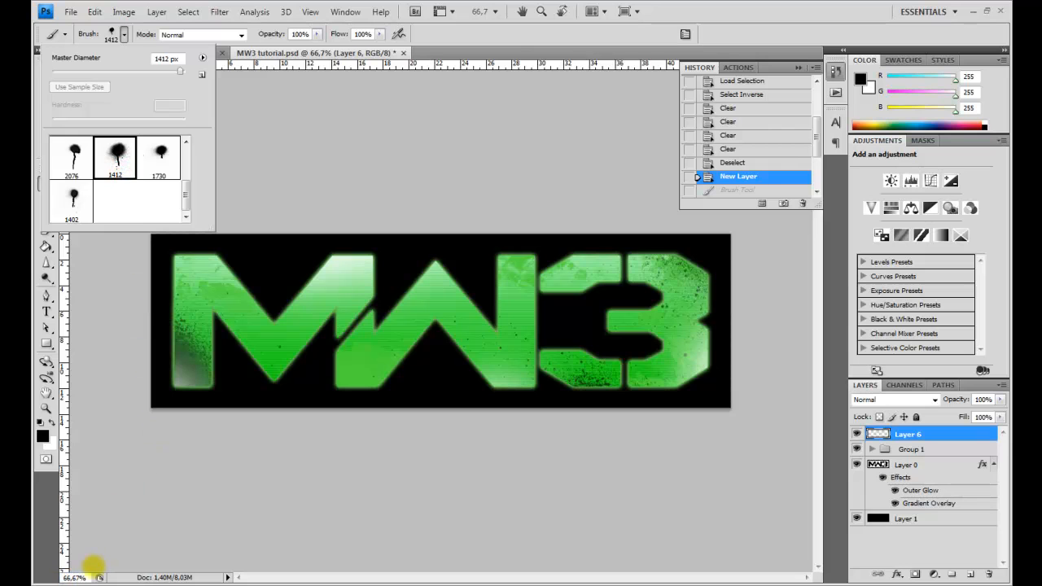
left_click_drag(180, 71, 180, 73)
left_click(75, 533)
left_click(74, 533)
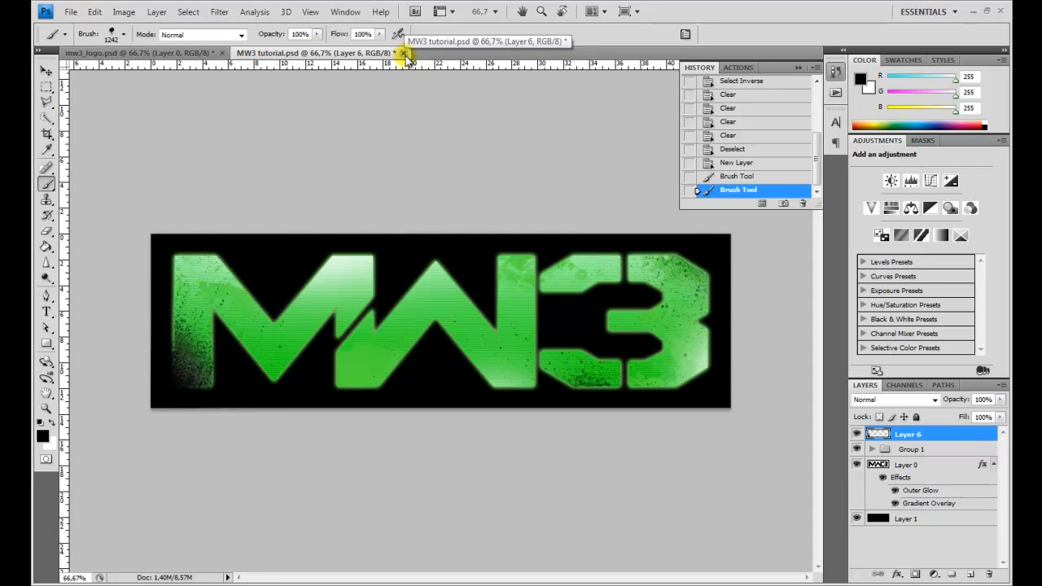
Compare the banner with the original mw3_logo.psd and return to MW3 tutorial.psd.
mouse_move(818, 157)
left_mouse_down()
mouse_move(816, 119)
mouse_move(790, 110)
left_mouse_up()
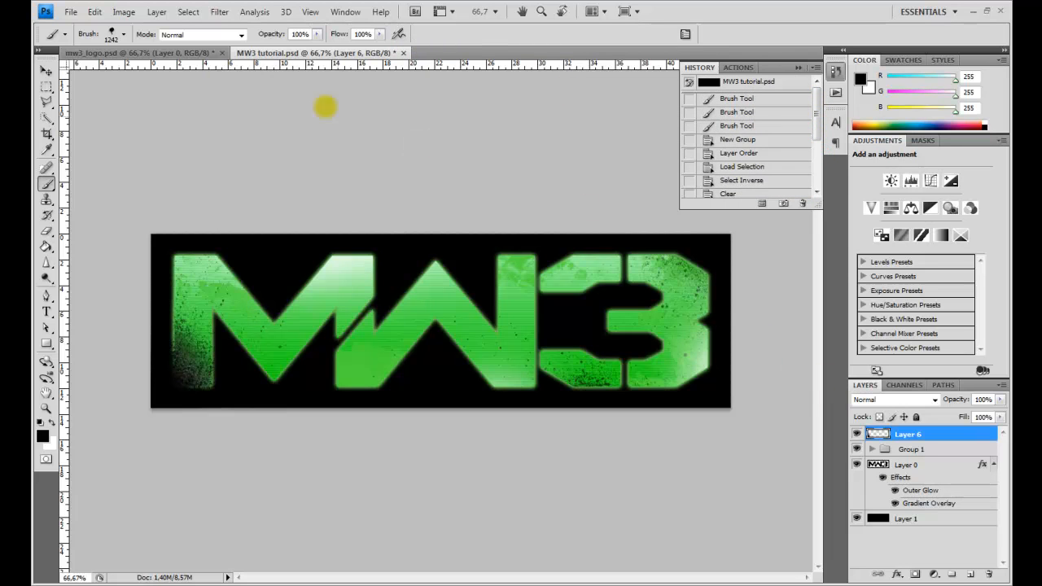
left_click(47, 71)
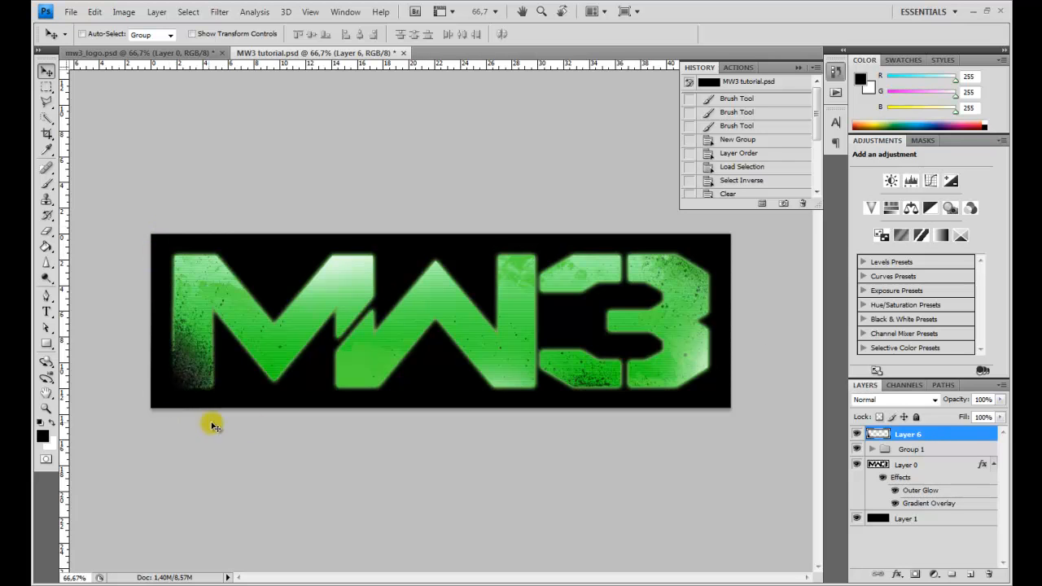
left_click(118, 53)
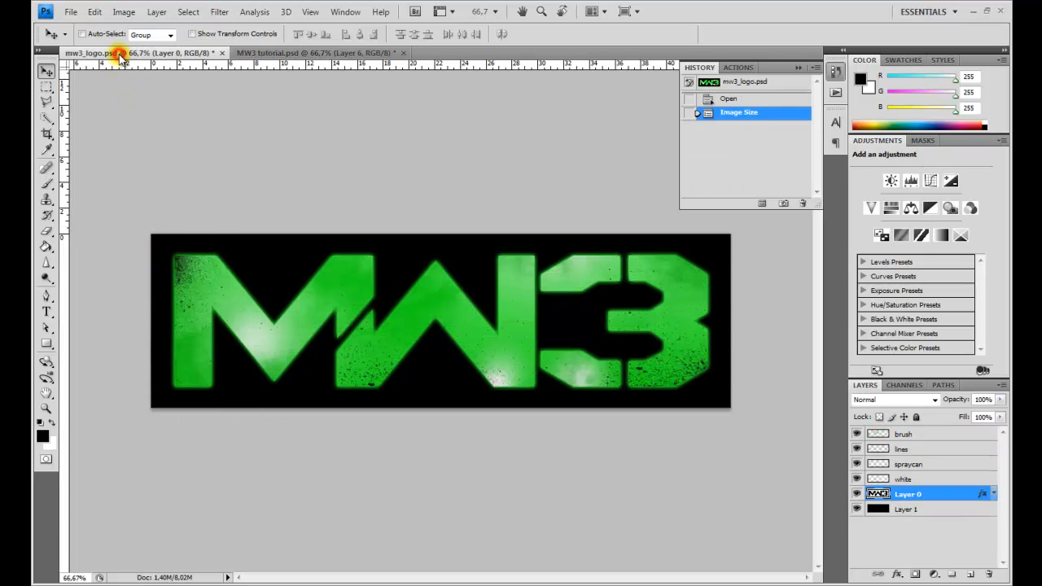
left_click(295, 53)
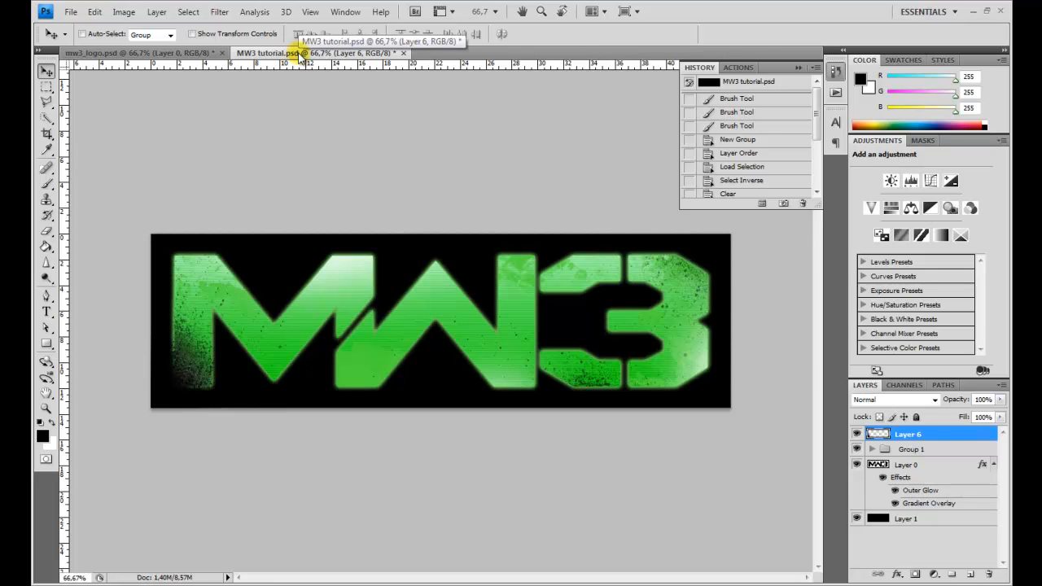